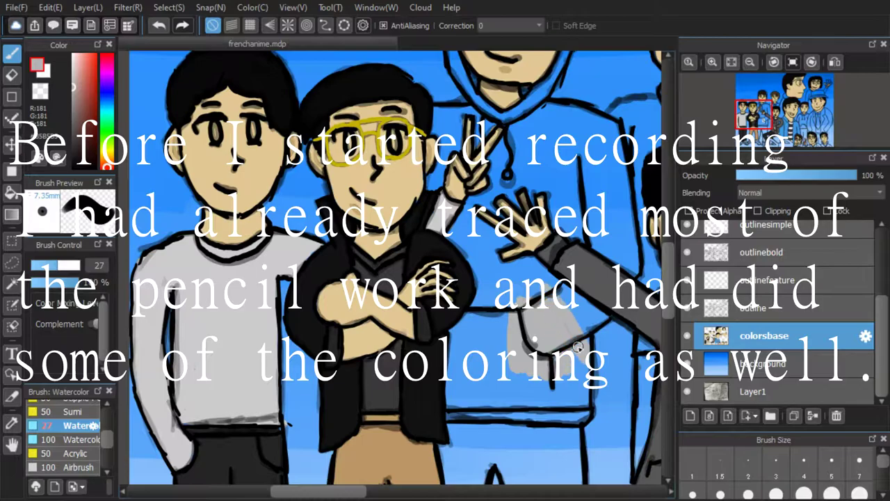
Paint the lower part of the tall man's hoodie, including pocket and hem, mid grey (#7F7F7F) on the colorsbase layer
left_click_drag(529, 418, 572, 418)
left_click(73, 111)
mouse_move(512, 358)
left_mouse_down()
mouse_move(523, 321)
mouse_move(550, 312)
mouse_move(586, 366)
mouse_move(510, 421)
mouse_move(559, 416)
left_mouse_up()
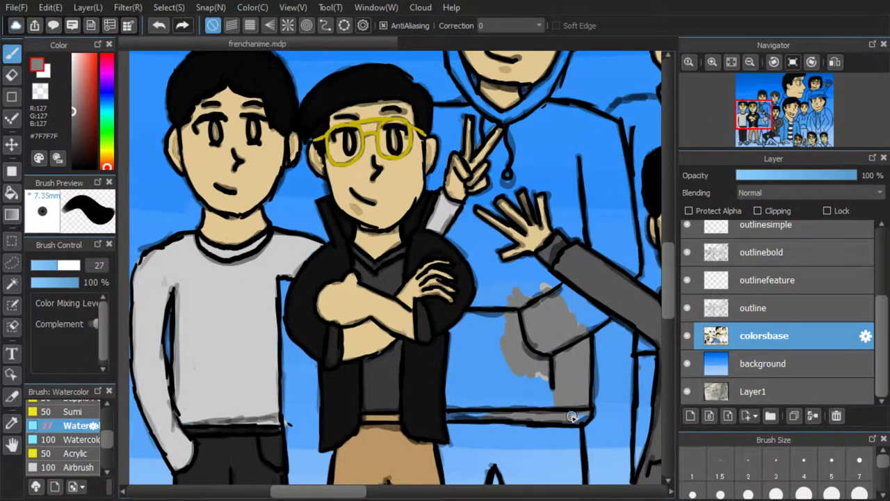
mouse_move(451, 386)
left_mouse_down()
mouse_move(450, 332)
mouse_move(477, 311)
mouse_move(463, 325)
mouse_move(466, 355)
mouse_move(487, 365)
mouse_move(464, 398)
left_mouse_up()
left_click_drag(327, 492, 350, 494)
mouse_move(420, 380)
left_mouse_down()
mouse_move(400, 367)
mouse_move(401, 393)
mouse_move(426, 399)
mouse_move(329, 400)
left_mouse_up()
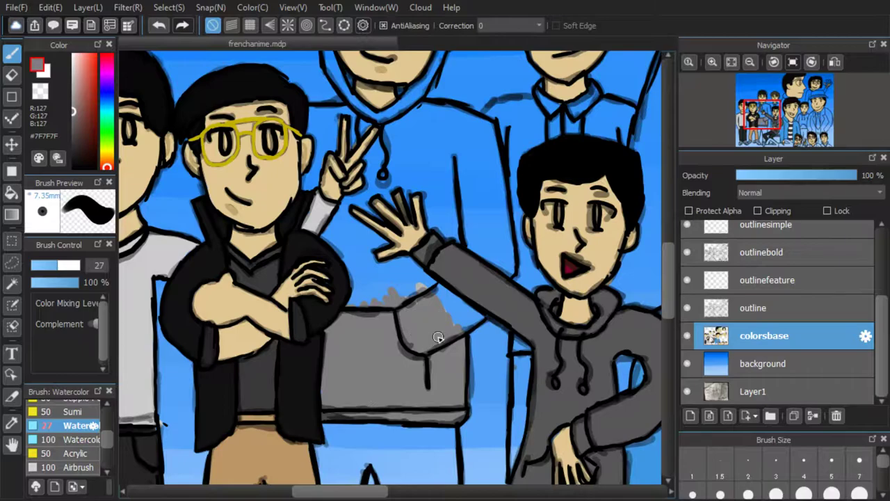
left_click_drag(412, 273, 366, 296)
left_click_drag(415, 278, 457, 302)
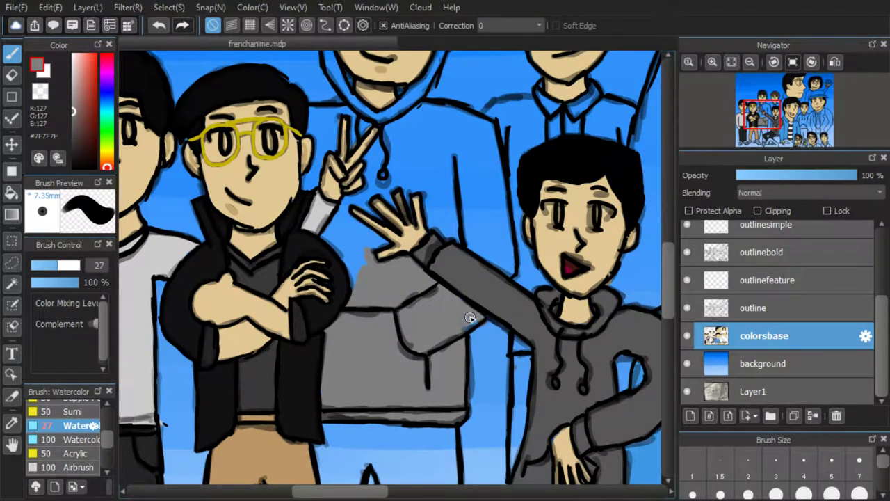
Draw a black outline stroke along the tall man's hoodie on the outlinebold layer
left_click(724, 253)
left_click_drag(75, 158, 68, 189)
mouse_move(482, 110)
left_mouse_down()
mouse_move(534, 96)
mouse_move(516, 175)
left_mouse_up()
Sample the hoodie grey and fill the tall man's hoodie chest, sleeve and hood on the colorsbase layer
left_click(12, 423)
left_click(361, 426)
left_click(12, 54)
left_click(717, 336)
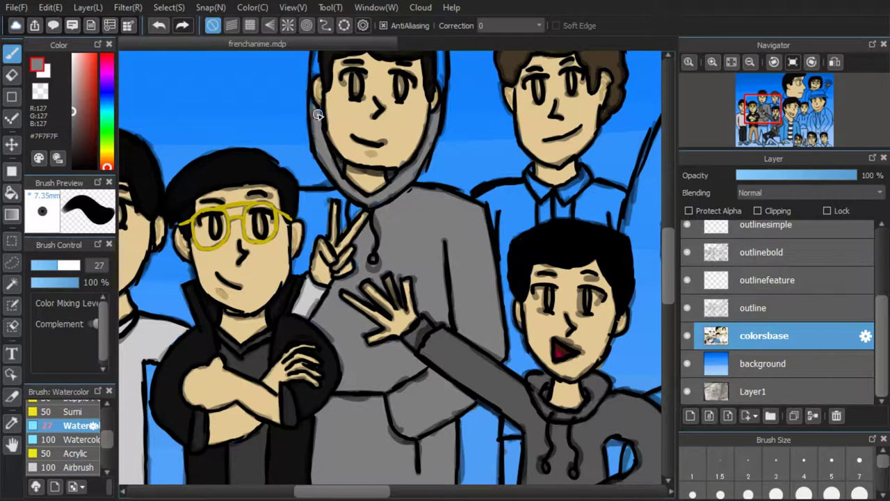
left_click_drag(317, 113, 306, 247)
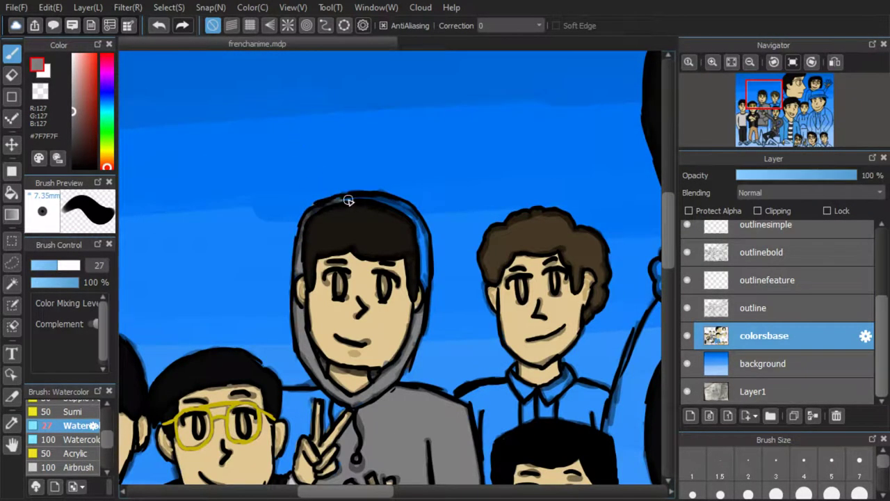
left_click_drag(332, 415, 420, 221)
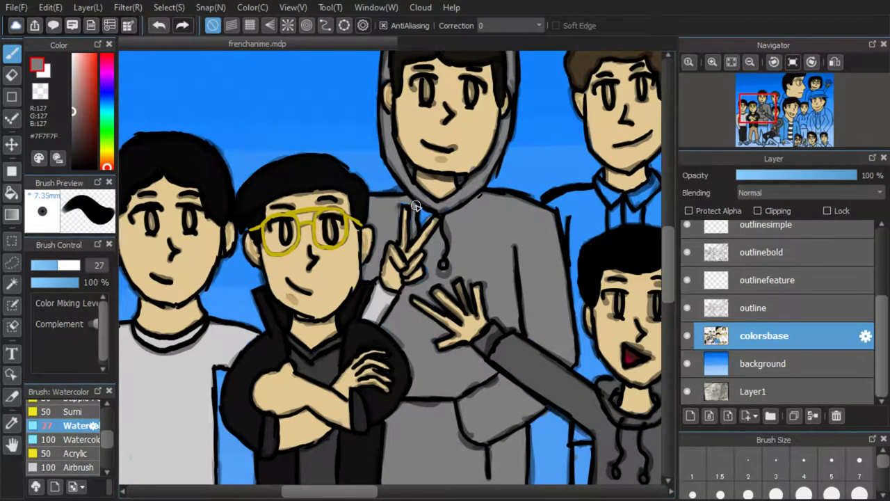
scroll(446, 261, "down", 5)
left_click_drag(453, 182, 451, 208)
Fill the curly-haired man's jacket with dark red (#680B00), including the parts visible behind the waving man
scroll(452, 207, "up", 4)
left_click_drag(478, 299, 446, 199)
scroll(446, 199, "up", 2)
left_click(95, 106)
mouse_move(359, 241)
left_mouse_down()
mouse_move(363, 207)
mouse_move(347, 247)
mouse_move(354, 218)
mouse_move(368, 229)
left_mouse_up()
left_click(96, 102)
mouse_move(321, 200)
left_mouse_down()
mouse_move(364, 247)
mouse_move(390, 207)
mouse_move(382, 198)
mouse_move(380, 234)
mouse_move(367, 196)
mouse_move(331, 196)
mouse_move(355, 267)
mouse_move(356, 356)
mouse_move(358, 330)
mouse_move(352, 334)
mouse_move(338, 315)
mouse_move(341, 252)
mouse_move(363, 271)
mouse_move(372, 314)
left_mouse_up()
scroll(357, 329, "up", 2)
left_click_drag(462, 79, 375, 203)
mouse_move(389, 114)
left_mouse_down()
mouse_move(427, 154)
mouse_move(401, 149)
mouse_move(457, 161)
mouse_move(473, 107)
mouse_move(438, 83)
mouse_move(418, 89)
mouse_move(395, 128)
mouse_move(421, 115)
mouse_move(427, 130)
mouse_move(424, 78)
left_mouse_up()
scroll(425, 85, "down", 2)
left_click_drag(349, 281, 417, 189)
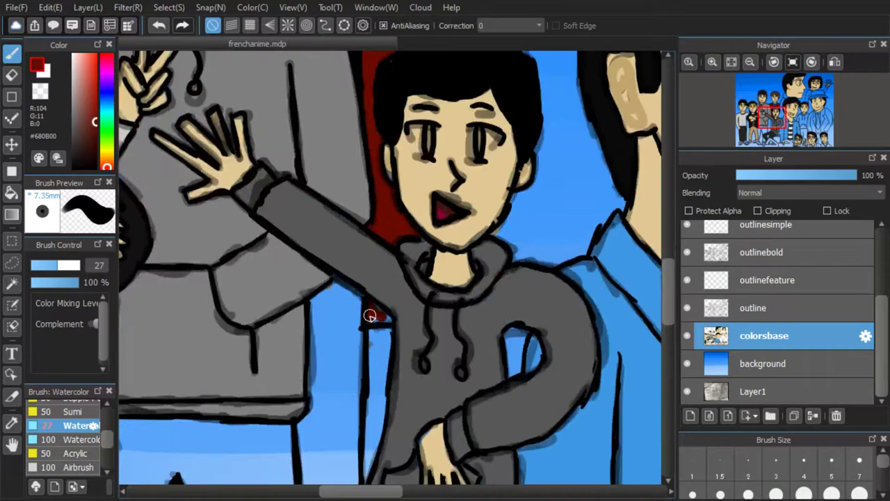
Fill the curly-haired man's shirt collar, placket and visible trouser leg with dark blue
scroll(370, 316, "down", 3)
left_click(334, 208, "alt")
mouse_move(334, 208)
left_mouse_down()
mouse_move(330, 321)
mouse_move(349, 184)
left_mouse_up()
scroll(343, 198, "down", 3)
scroll(362, 132, "up", 5)
left_click(316, 197, "alt")
mouse_move(255, 128)
left_mouse_down()
mouse_move(220, 108)
mouse_move(190, 67)
mouse_move(226, 190)
mouse_move(238, 194)
mouse_move(254, 160)
mouse_move(289, 149)
mouse_move(306, 195)
mouse_move(341, 172)
mouse_move(332, 234)
mouse_move(348, 174)
left_mouse_up()
scroll(304, 185, "up", 2)
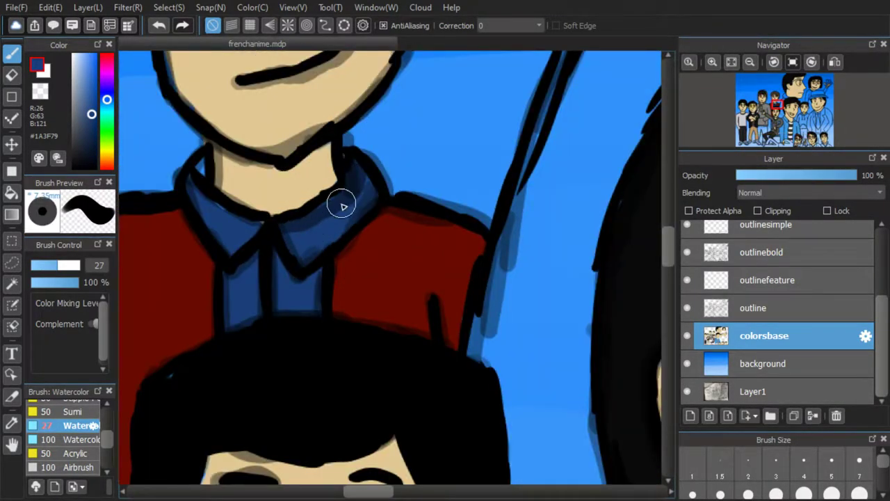
Set black as the brush colour and select the outlinebold layer at the reclining man with glasses
scroll(199, 189, "down", 3)
scroll(454, 283, "up", 3)
scroll(438, 360, "up", 3)
scroll(588, 413, "down", 2)
scroll(612, 427, "up", 3)
left_click(86, 167)
left_click(768, 310)
left_click(743, 261)
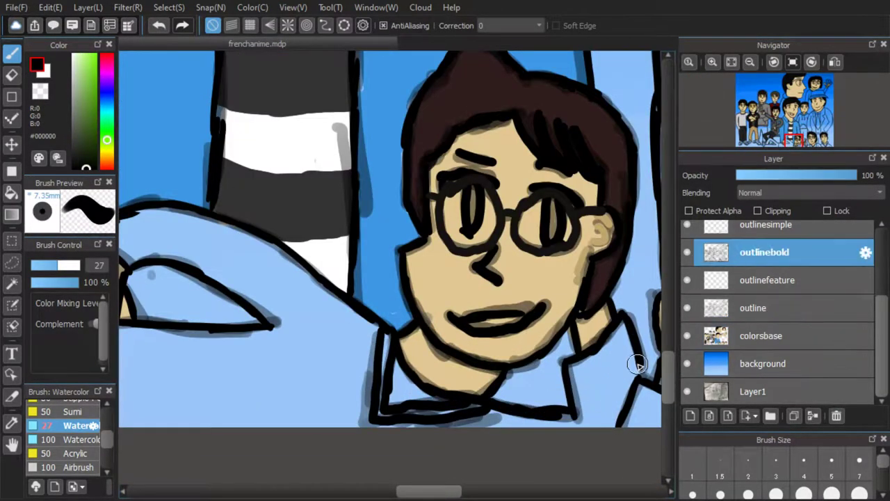
Fill the reclining man's inner collar with light grey (#C1C1C1) on the colorsbase layer
scroll(622, 309, "down", 3)
left_click(764, 336)
scroll(586, 325, "up", 3)
left_click_drag(77, 84, 59, 82)
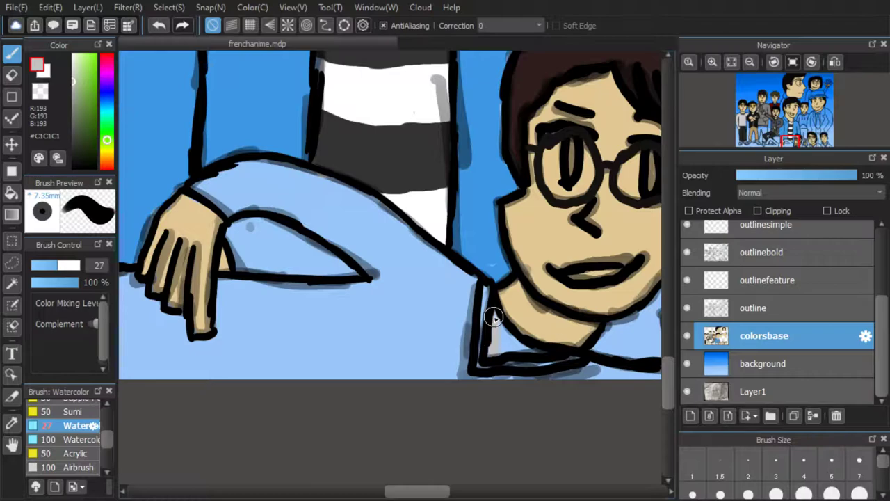
Choose a vivid blue (#4248F5) and fill the reclining man's sleeve and torso with it
left_click(106, 95)
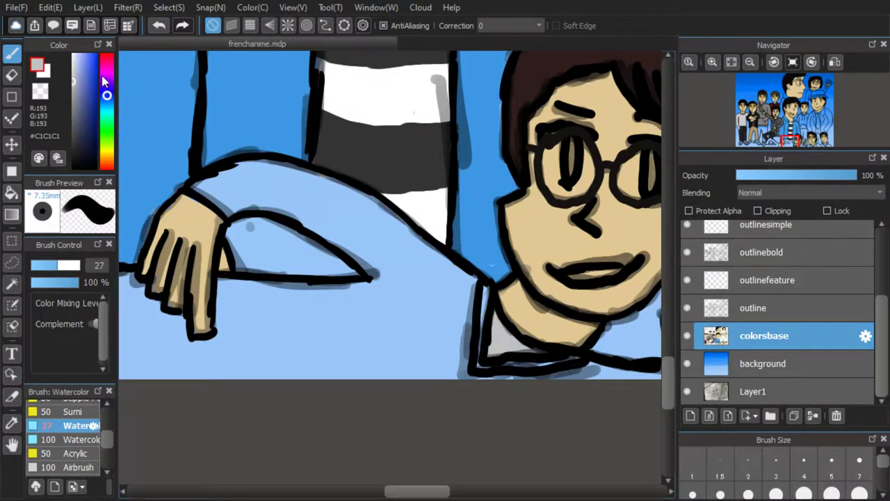
mouse_move(84, 80)
left_mouse_down()
mouse_move(92, 100)
mouse_move(108, 93)
left_mouse_up()
left_click(107, 103)
left_click(91, 95)
left_click(82, 134)
left_click(90, 58)
left_click_drag(341, 229, 435, 261)
mouse_move(471, 301)
left_mouse_down()
mouse_move(467, 318)
mouse_move(449, 276)
mouse_move(295, 234)
mouse_move(273, 203)
left_mouse_up()
mouse_move(208, 192)
left_mouse_down()
mouse_move(227, 212)
mouse_move(206, 183)
mouse_move(266, 176)
mouse_move(359, 198)
mouse_move(213, 175)
mouse_move(210, 290)
mouse_move(223, 279)
mouse_move(246, 294)
mouse_move(451, 298)
mouse_move(365, 267)
mouse_move(303, 265)
mouse_move(338, 241)
mouse_move(328, 261)
mouse_move(272, 191)
mouse_move(239, 231)
mouse_move(242, 281)
mouse_move(299, 236)
mouse_move(470, 291)
mouse_move(540, 282)
mouse_move(533, 252)
mouse_move(488, 188)
mouse_move(375, 244)
mouse_move(446, 278)
mouse_move(455, 259)
mouse_move(481, 252)
mouse_move(447, 211)
mouse_move(372, 203)
mouse_move(415, 220)
left_mouse_up()
scroll(372, 217, "down", 5)
scroll(344, 234, "up", 5)
Sample the skin tone (#E2C893) as the brush colour
left_click(18, 423)
left_click(345, 135)
left_click(20, 56)
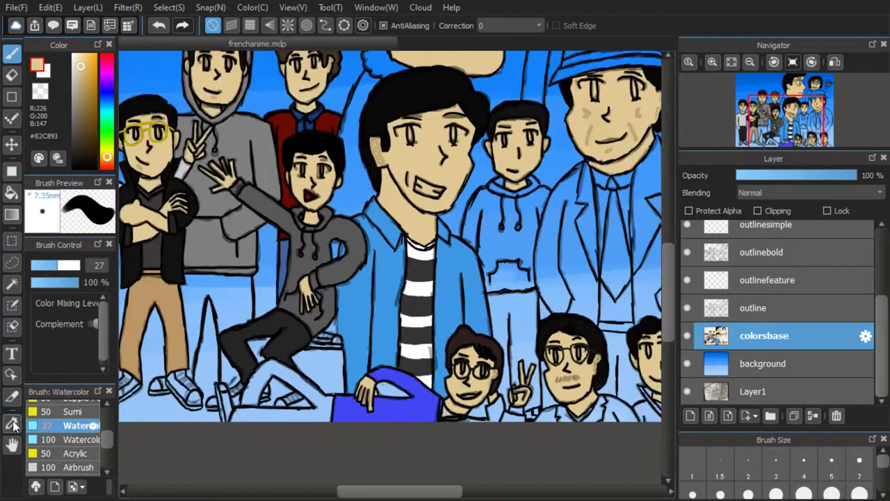
Sample the vivid blue from the shirt and fill the remaining collar and shoulder areas of the reclining man
left_click(12, 426)
left_click(382, 404)
left_click(11, 53)
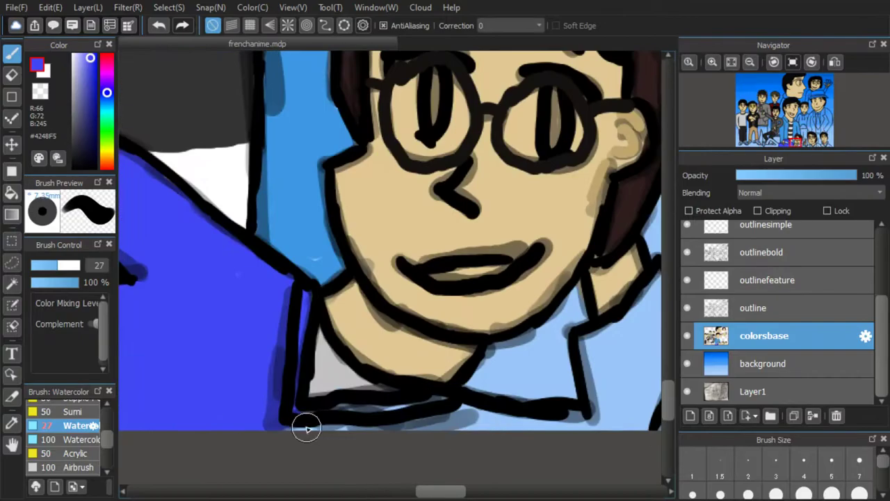
mouse_move(306, 423)
left_mouse_down()
mouse_move(425, 412)
mouse_move(589, 426)
left_mouse_up()
left_click_drag(595, 349, 595, 388)
scroll(594, 388, "down", 5)
scroll(442, 314, "up", 3)
left_click_drag(424, 330, 433, 392)
scroll(433, 392, "down", 3)
scroll(392, 336, "up", 3)
scroll(380, 337, "down", 5)
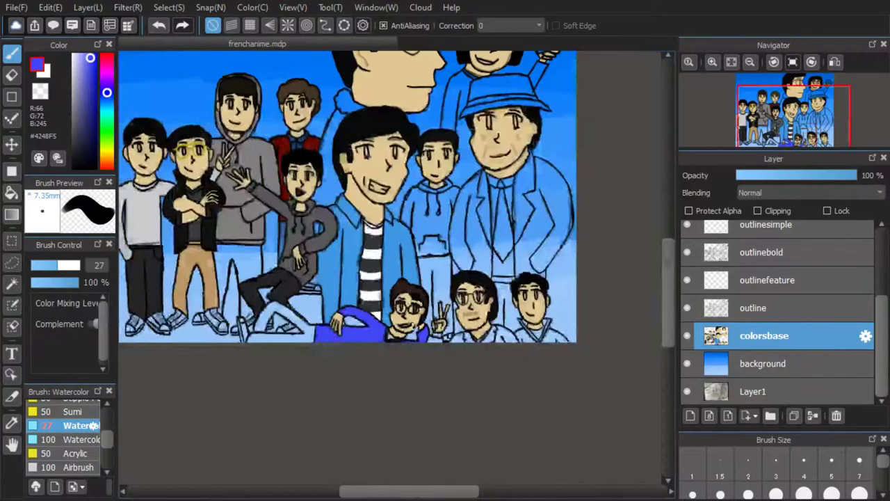
Paint the reclining man's teeth white
scroll(379, 348, "up", 3)
key("x")
scroll(379, 346, "down", 5)
scroll(438, 309, "up", 5)
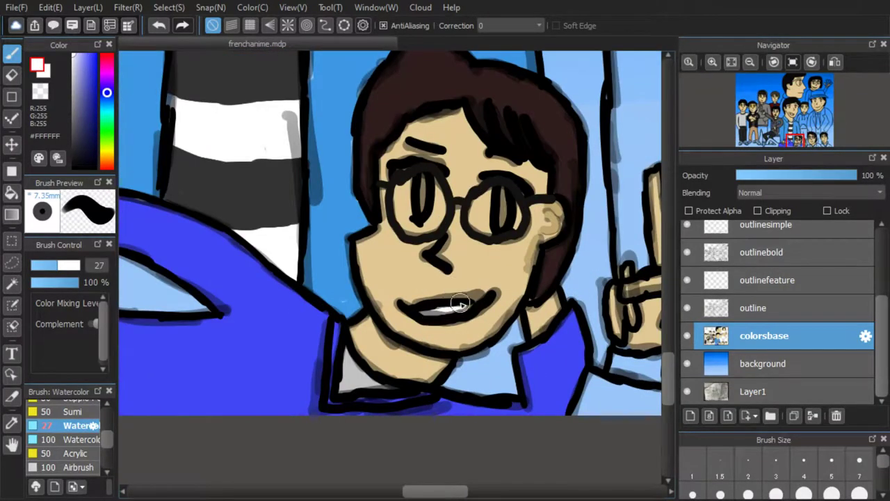
Paint white stripes along both sleeves of the black jacket on the man with yellow glasses
scroll(459, 304, "down", 5)
scroll(154, 409, "up", 5)
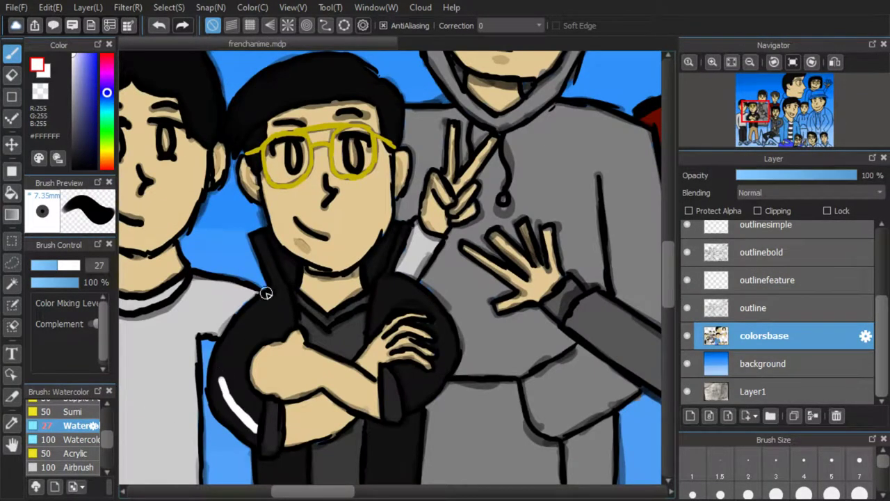
left_click_drag(266, 294, 223, 378)
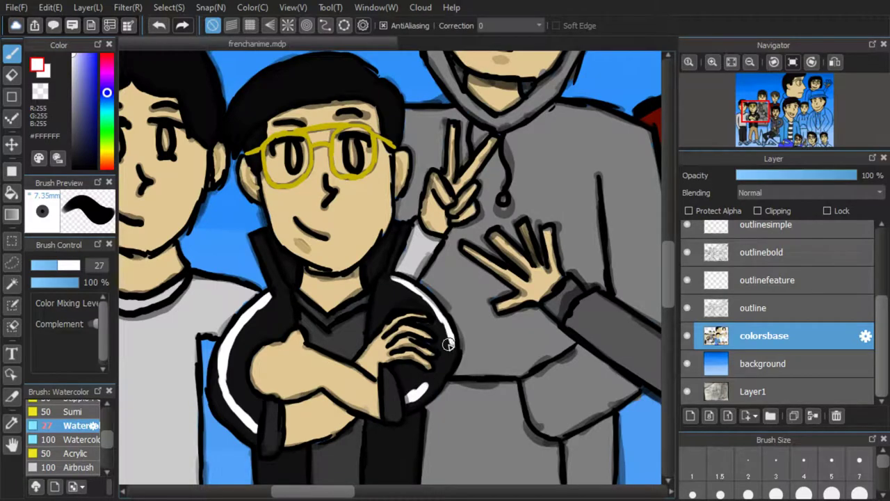
scroll(480, 314, "down", 5)
scroll(481, 313, "up", 5)
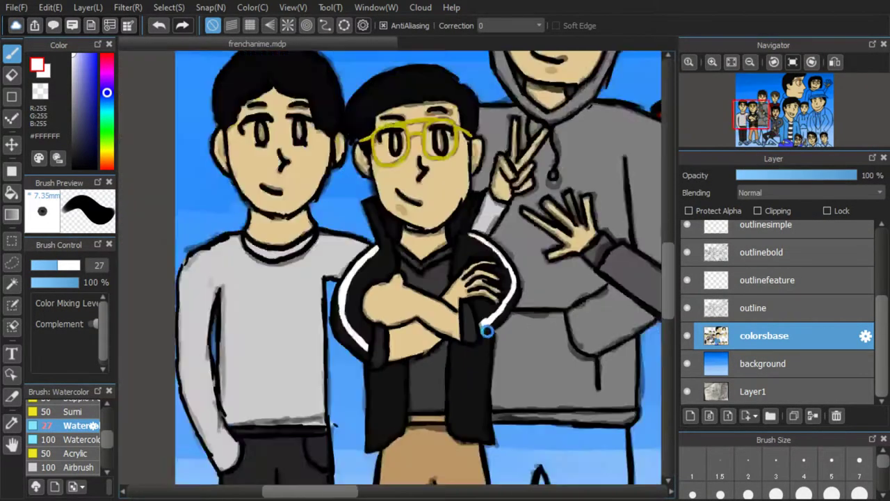
Sample the dark blue trouser colour, adjust it to #315082, and fill the reclining man's jeans
scroll(500, 296, "down", 5)
scroll(550, 390, "up", 6)
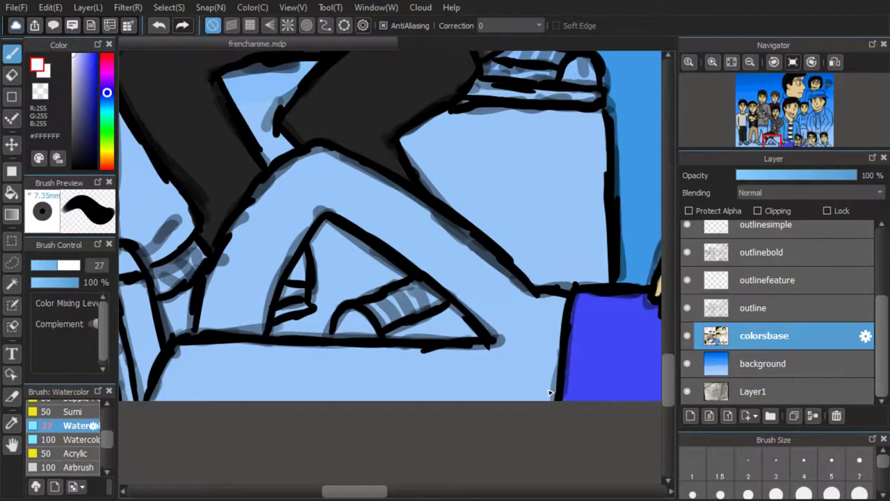
left_click(14, 422)
scroll(449, 358, "down", 3)
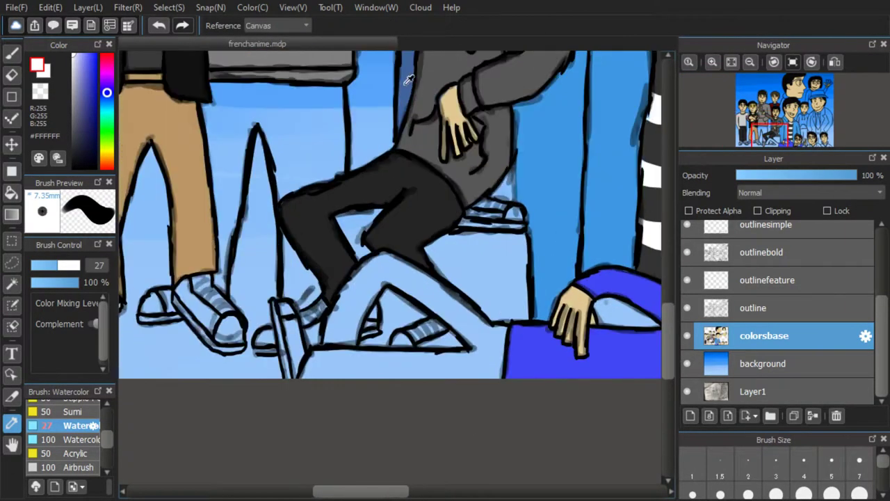
left_click(407, 80)
left_click(14, 55)
left_click_drag(380, 373, 405, 381)
left_click(87, 109)
mouse_move(319, 359)
left_mouse_down()
mouse_move(304, 378)
mouse_move(367, 379)
mouse_move(355, 359)
mouse_move(319, 360)
left_mouse_up()
mouse_move(479, 347)
left_mouse_down()
mouse_move(450, 311)
mouse_move(487, 327)
mouse_move(394, 278)
left_mouse_up()
mouse_move(333, 324)
left_mouse_down()
mouse_move(326, 351)
mouse_move(374, 289)
mouse_move(354, 336)
mouse_move(340, 301)
mouse_move(376, 278)
left_mouse_up()
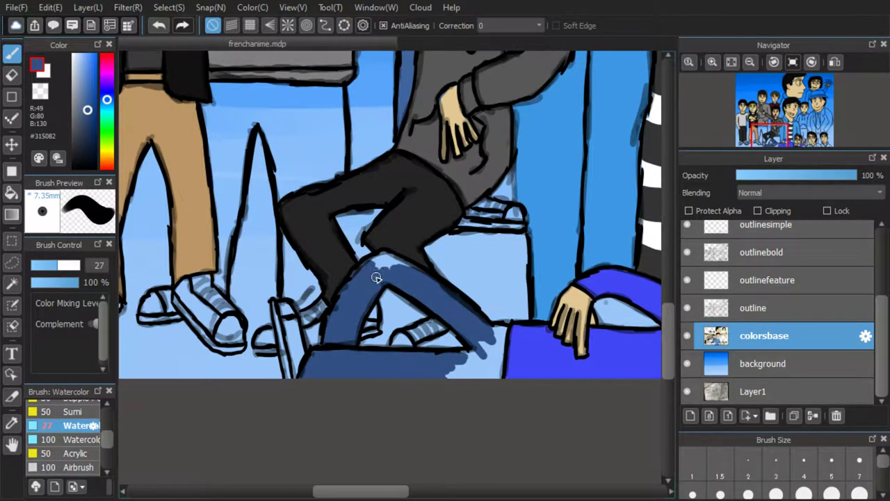
mouse_move(448, 373)
left_mouse_down()
mouse_move(477, 384)
mouse_move(498, 366)
mouse_move(497, 332)
left_mouse_up()
Choose a dark red (#9F0D0D) and fill the moustached man's jacket, including the sleeve of his raised arm
scroll(487, 310, "down", 6)
scroll(537, 335, "up", 3)
scroll(533, 330, "up", 2)
left_click(107, 54)
left_click(91, 101)
left_click(84, 70)
left_click_drag(98, 59, 96, 91)
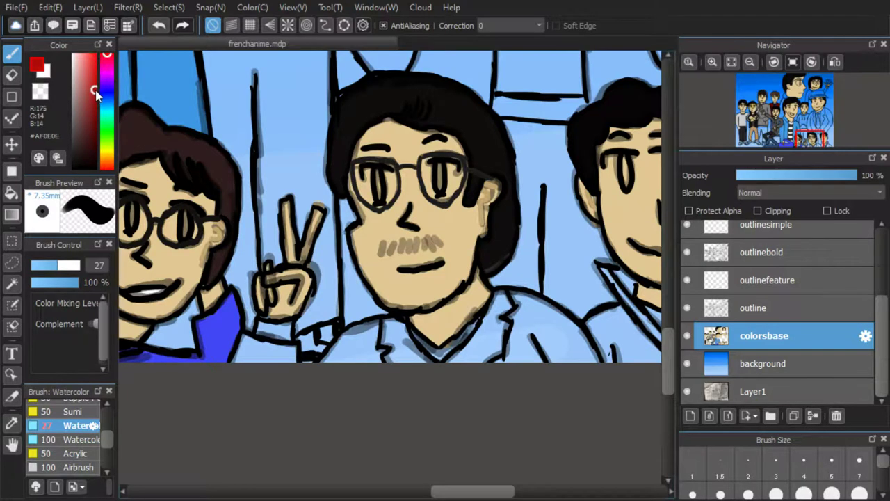
mouse_move(251, 330)
left_mouse_down()
mouse_move(280, 337)
mouse_move(253, 352)
left_mouse_up()
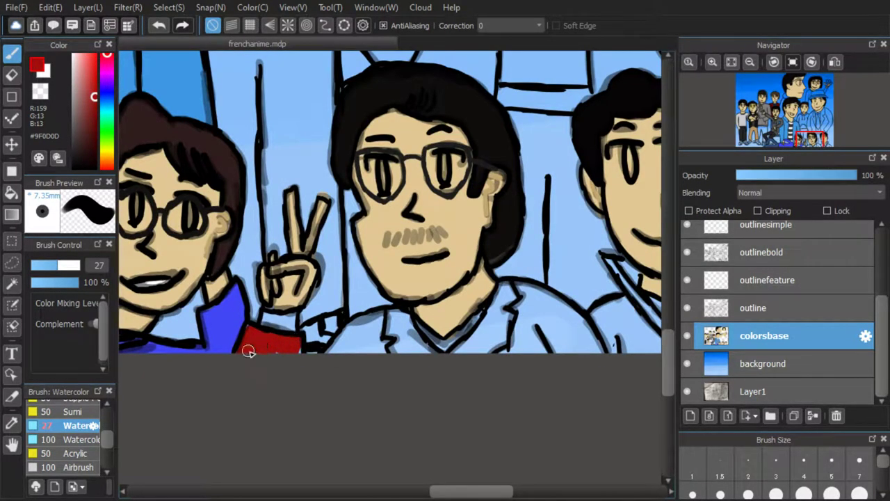
mouse_move(332, 346)
left_mouse_down()
mouse_move(350, 340)
mouse_move(379, 352)
left_mouse_up()
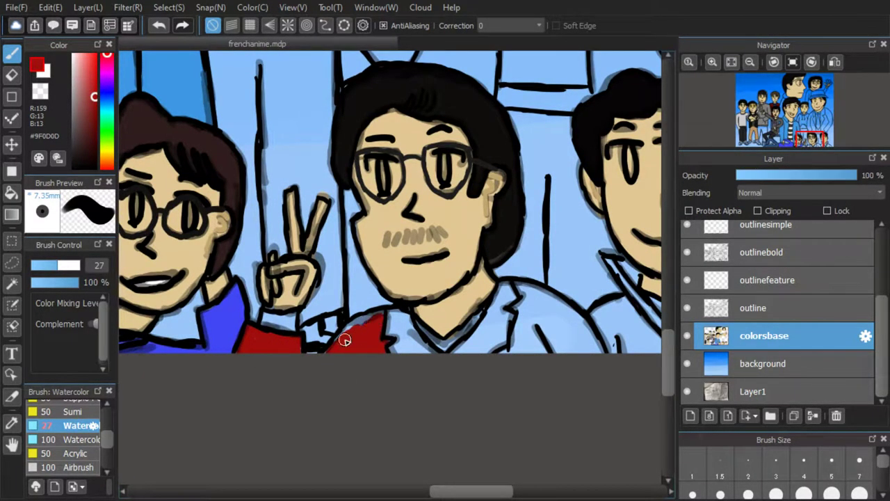
left_click_drag(268, 317, 257, 297)
mouse_move(509, 352)
left_mouse_down()
mouse_move(530, 310)
mouse_move(595, 334)
mouse_move(533, 304)
mouse_move(531, 286)
left_mouse_up()
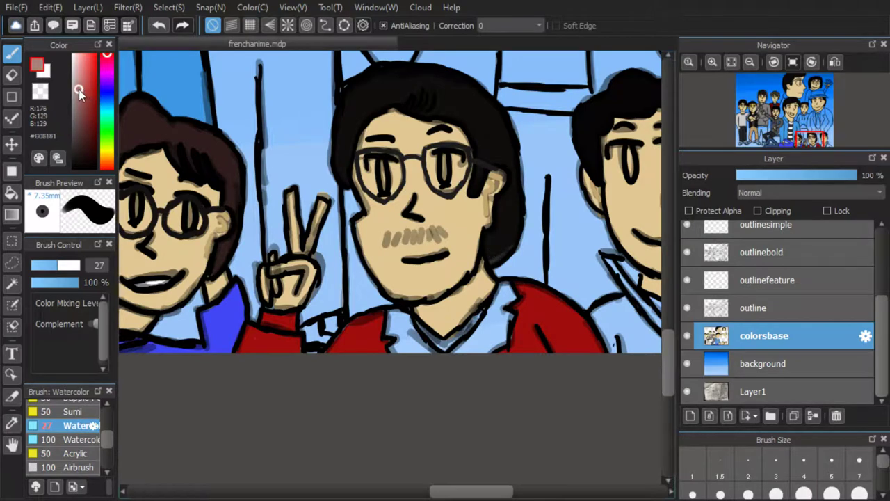
Fill the moustached man's shirt collar with light grey and his V-neck undershirt with white
mouse_move(390, 328)
left_mouse_down()
mouse_move(425, 352)
mouse_move(396, 347)
mouse_move(402, 318)
mouse_move(476, 343)
mouse_move(461, 353)
mouse_move(500, 347)
mouse_move(504, 289)
left_mouse_up()
key("x")
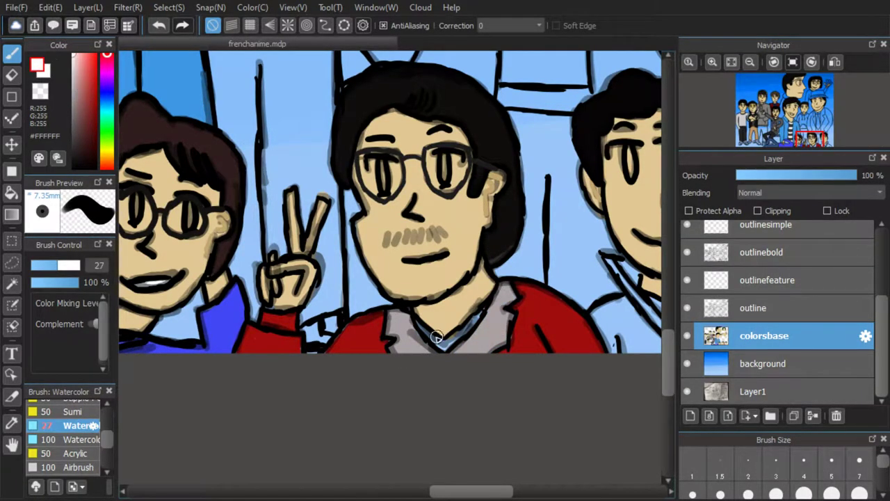
left_click_drag(464, 327, 481, 309)
Draw the moustache hairs in sampled near-black (#100D0D) with the size 15 Pen brush on the outlinesimple layer
scroll(380, 265, "down", 1)
scroll(487, 233, "up", 2)
left_click(435, 226, "alt")
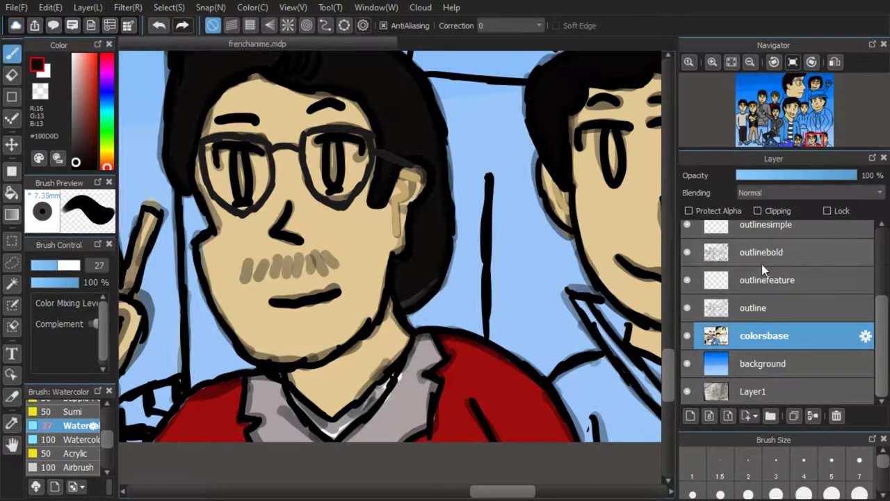
left_click(768, 227)
left_click_drag(103, 444, 103, 423)
left_click(89, 421)
mouse_move(251, 262)
left_mouse_down()
mouse_move(245, 280)
mouse_move(263, 277)
left_mouse_up()
mouse_move(286, 256)
left_mouse_down()
mouse_move(281, 275)
mouse_move(303, 273)
left_mouse_up()
left_click_drag(334, 256, 327, 270)
Touch up the moustached man's collar with its sampled grey (#AAA1A1) on the colorsbase layer
scroll(342, 253, "down", 3)
scroll(389, 289, "up", 4)
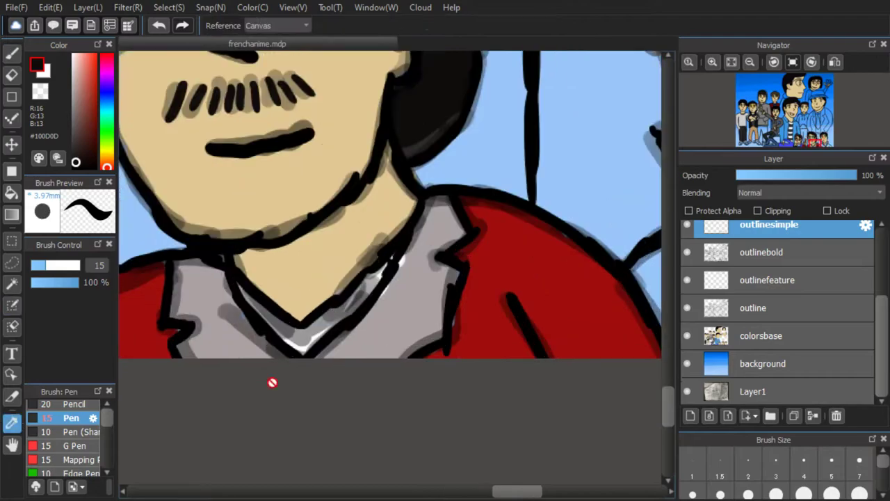
left_click(772, 336)
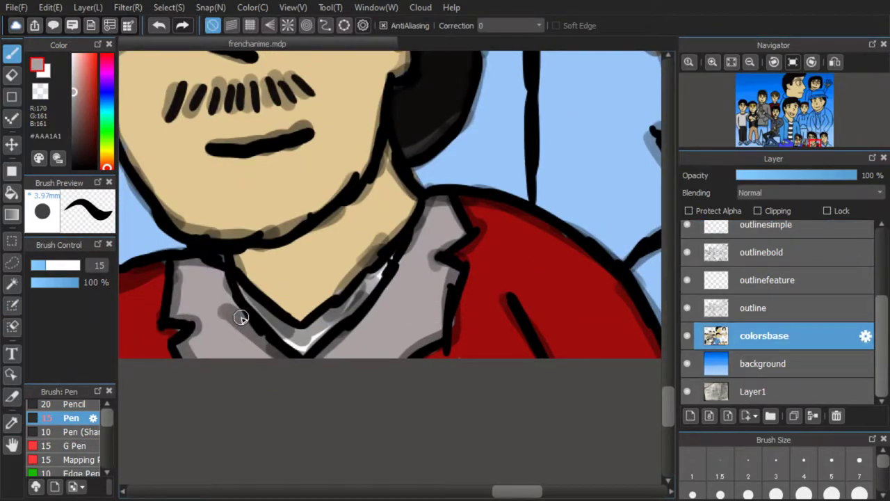
Fill the young man's hoodie beside the suited man with light grey (#D9D9D9) using the Watercolor brush
scroll(372, 226, "down", 6)
scroll(396, 256, "up", 4)
left_click(74, 70)
scroll(410, 279, "down", 3)
scroll(419, 233, "up", 3)
left_click_drag(455, 218, 445, 277)
scroll(102, 446, "down", 3)
left_click(62, 441)
left_click_drag(473, 204, 441, 240)
mouse_move(423, 203)
left_mouse_down()
mouse_move(410, 237)
mouse_move(433, 199)
mouse_move(456, 209)
mouse_move(465, 179)
mouse_move(547, 235)
mouse_move(565, 167)
mouse_move(478, 162)
left_mouse_up()
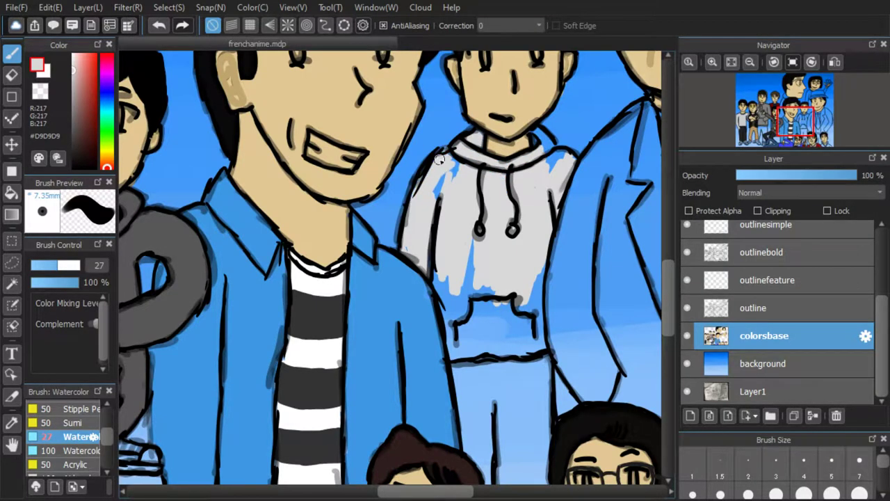
mouse_move(453, 299)
left_mouse_down()
mouse_move(455, 334)
mouse_move(497, 338)
mouse_move(456, 347)
mouse_move(502, 345)
mouse_move(539, 292)
mouse_move(522, 357)
left_mouse_up()
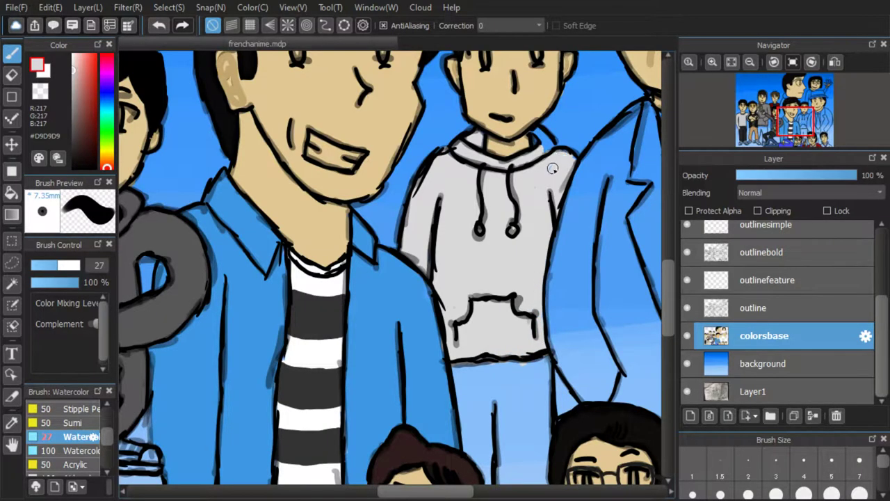
Fill the hooded young man's trousers with the same light grey, including the gaps around the raised hand
left_click_drag(575, 436, 475, 240)
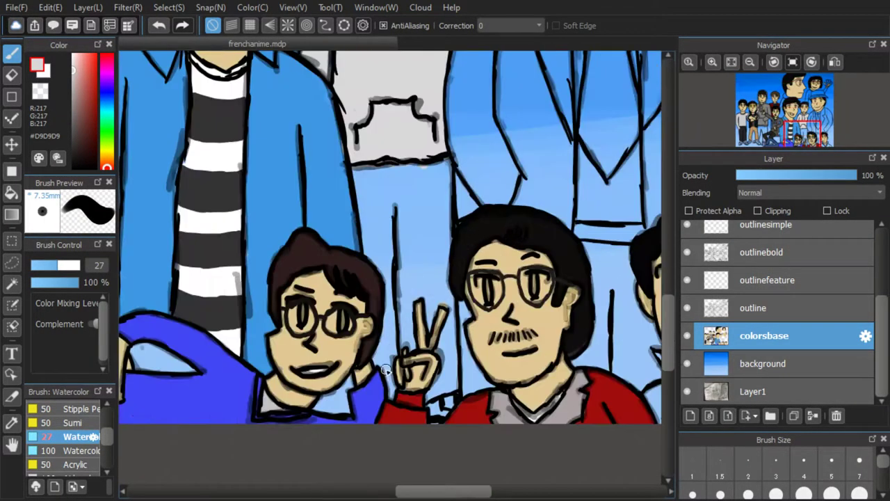
mouse_move(388, 356)
left_mouse_down()
mouse_move(390, 299)
mouse_move(368, 229)
mouse_move(383, 205)
mouse_move(356, 170)
mouse_move(392, 144)
mouse_move(416, 149)
mouse_move(443, 177)
left_mouse_up()
mouse_move(402, 238)
left_mouse_down()
mouse_move(409, 341)
mouse_move(418, 278)
mouse_move(441, 244)
left_mouse_up()
left_click_drag(449, 323, 428, 393)
scroll(454, 297, "down", 6)
scroll(418, 278, "up", 4)
scroll(410, 271, "down", 5)
scroll(388, 230, "up", 5)
Choose a dark grey (#313131) and fill the left half of the suit jacket on the man with the hat
left_click(77, 139)
mouse_move(395, 202)
left_mouse_down()
mouse_move(387, 278)
mouse_move(417, 206)
left_mouse_up()
mouse_move(397, 169)
left_mouse_down()
mouse_move(355, 247)
mouse_move(372, 208)
mouse_move(397, 227)
mouse_move(427, 277)
mouse_move(421, 304)
mouse_move(430, 285)
left_mouse_up()
scroll(374, 318, "up", 3)
mouse_move(397, 318)
left_mouse_down()
mouse_move(494, 362)
mouse_move(487, 341)
mouse_move(389, 302)
mouse_move(304, 285)
mouse_move(306, 251)
mouse_move(394, 294)
mouse_move(330, 295)
left_mouse_up()
scroll(412, 209, "down", 4)
scroll(411, 195, "up", 3)
left_click_drag(347, 240, 373, 136)
scroll(466, 181, "down", 3)
scroll(461, 111, "up", 3)
Fill the remaining parts of the hat man's suit jacket, including the far lapel, sleeve and lower hem, with dark grey (#313131)
mouse_move(423, 268)
left_mouse_down()
mouse_move(381, 322)
mouse_move(426, 297)
mouse_move(420, 235)
mouse_move(466, 193)
mouse_move(480, 215)
mouse_move(497, 197)
mouse_move(490, 168)
left_mouse_up()
scroll(485, 152, "down", 4)
scroll(486, 136, "up", 3)
mouse_move(479, 128)
left_mouse_down()
mouse_move(451, 175)
mouse_move(441, 252)
mouse_move(472, 239)
left_mouse_up()
mouse_move(504, 341)
left_mouse_down()
mouse_move(536, 255)
mouse_move(485, 253)
mouse_move(451, 338)
mouse_move(426, 311)
mouse_move(450, 282)
mouse_move(478, 287)
mouse_move(508, 402)
mouse_move(517, 400)
mouse_move(536, 321)
mouse_move(559, 290)
mouse_move(545, 223)
mouse_move(576, 224)
mouse_move(589, 238)
mouse_move(543, 169)
mouse_move(485, 155)
mouse_move(451, 178)
mouse_move(502, 206)
mouse_move(525, 242)
mouse_move(527, 173)
left_mouse_up()
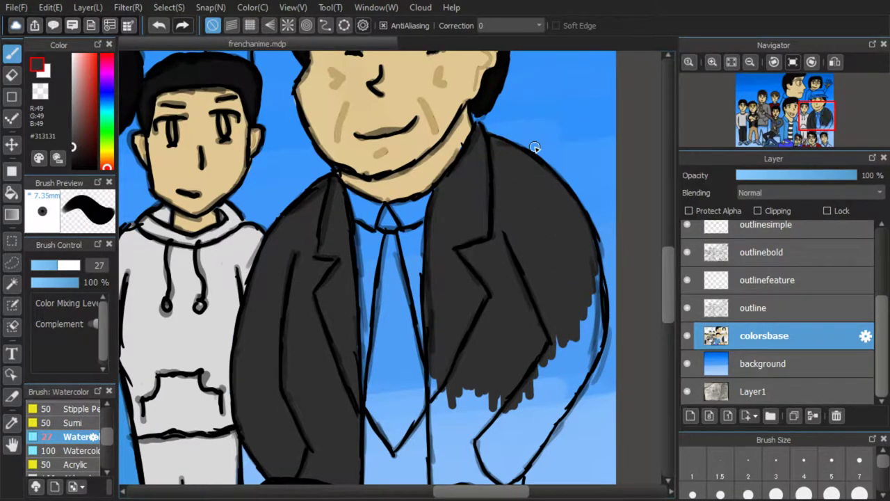
mouse_move(445, 417)
left_mouse_down()
mouse_move(461, 438)
mouse_move(543, 379)
mouse_move(561, 416)
mouse_move(594, 361)
left_mouse_up()
scroll(569, 239, "down", 5)
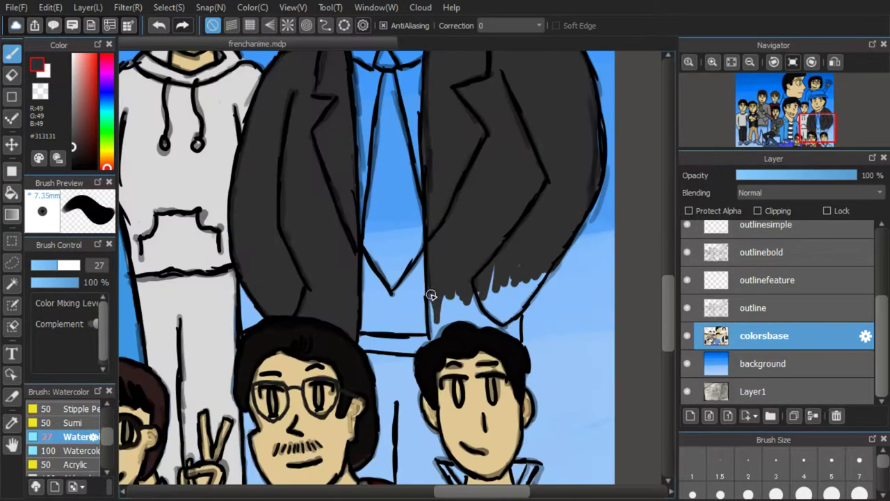
scroll(446, 298, "up", 2)
mouse_move(447, 258)
left_mouse_down()
mouse_move(533, 193)
mouse_move(544, 251)
mouse_move(483, 364)
mouse_move(421, 350)
mouse_move(370, 288)
mouse_move(293, 296)
mouse_move(357, 325)
left_mouse_up()
scroll(432, 323, "down", 3)
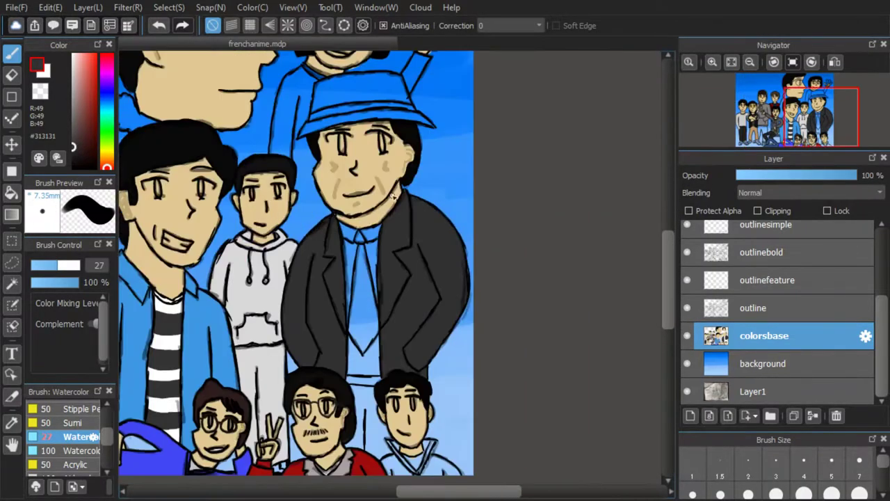
Fill the brim and crown of the man's hat with medium-dark grey (#4A4A4A)
scroll(403, 154, "up", 2)
left_click_drag(411, 261, 550, 246)
mouse_move(368, 266)
left_mouse_down()
mouse_move(258, 308)
mouse_move(265, 304)
left_mouse_up()
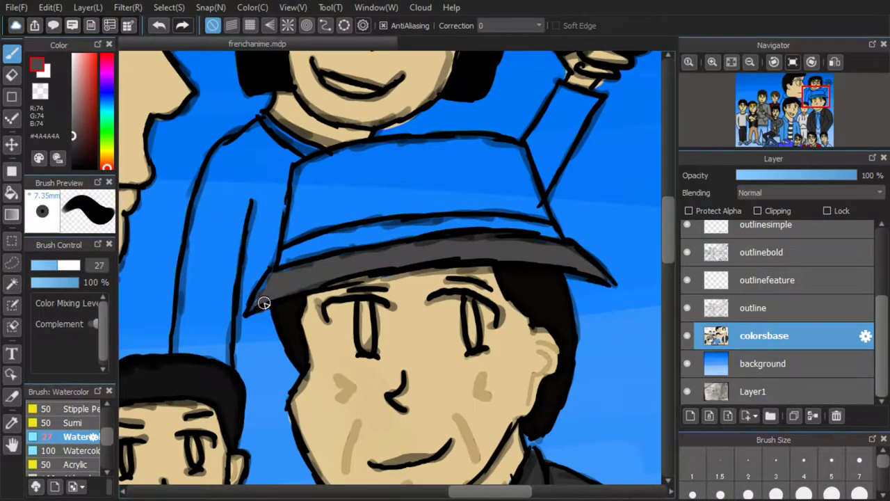
left_click_drag(302, 209, 477, 205)
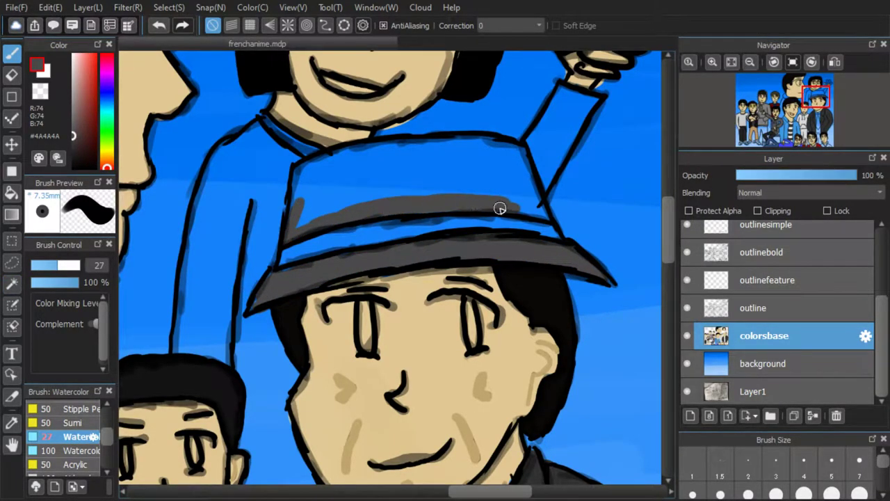
mouse_move(522, 170)
left_mouse_down()
mouse_move(480, 144)
mouse_move(341, 153)
left_mouse_up()
mouse_move(297, 178)
left_mouse_down()
mouse_move(318, 183)
mouse_move(304, 215)
mouse_move(424, 190)
mouse_move(461, 157)
left_mouse_up()
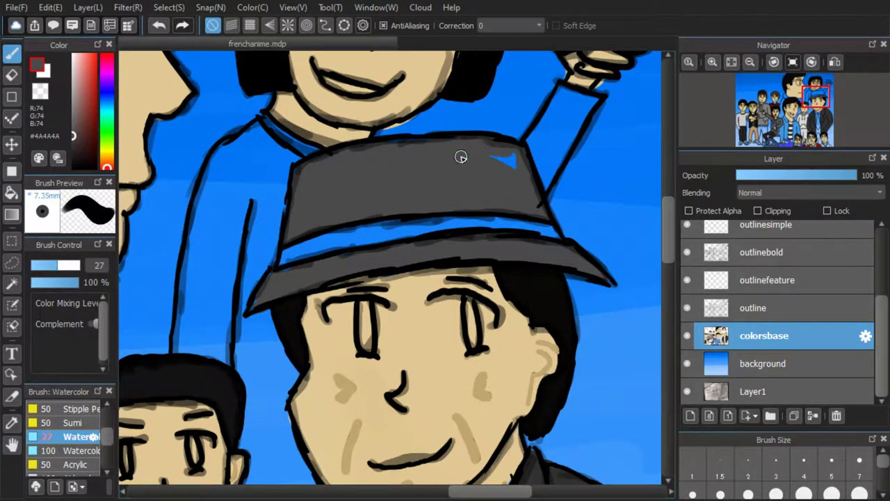
Fill the band around the hat with white
key("x")
mouse_move(565, 231)
left_mouse_down()
mouse_move(494, 225)
mouse_move(419, 227)
mouse_move(370, 244)
mouse_move(348, 233)
mouse_move(295, 261)
left_mouse_up()
key("x")
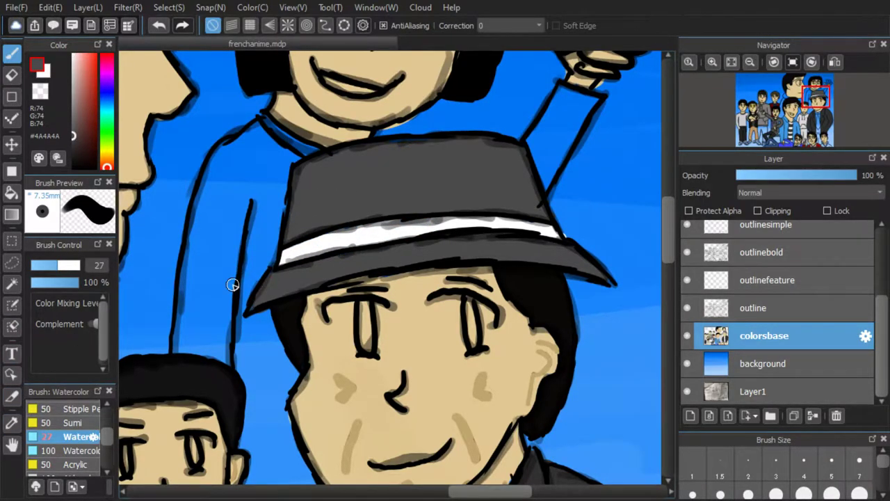
Fill the suited man's collar, shirt and tie area with white
scroll(314, 210, "down", 6)
scroll(369, 297, "up", 5)
key("x")
mouse_move(269, 189)
left_mouse_down()
mouse_move(266, 208)
mouse_move(304, 175)
mouse_move(314, 183)
mouse_move(297, 135)
mouse_move(288, 179)
mouse_move(302, 203)
mouse_move(274, 296)
mouse_move(240, 337)
mouse_move(263, 193)
mouse_move(225, 175)
mouse_move(268, 196)
mouse_move(277, 240)
left_mouse_up()
scroll(314, 169, "down", 6)
scroll(317, 156, "up", 6)
scroll(277, 240, "down", 5)
scroll(265, 222, "up", 4)
mouse_move(252, 132)
left_mouse_down()
mouse_move(280, 199)
mouse_move(296, 171)
mouse_move(306, 217)
mouse_move(300, 89)
left_mouse_up()
left_click_drag(300, 89, 315, 144)
Fill the suited man's trousers and waistband with near-black (#1A1817), around the heads in front of him
left_click(229, 146, "alt")
key("b")
left_click(75, 158)
mouse_move(264, 292)
left_mouse_down()
mouse_move(287, 343)
mouse_move(311, 315)
left_mouse_up()
left_click_drag(291, 355, 275, 306)
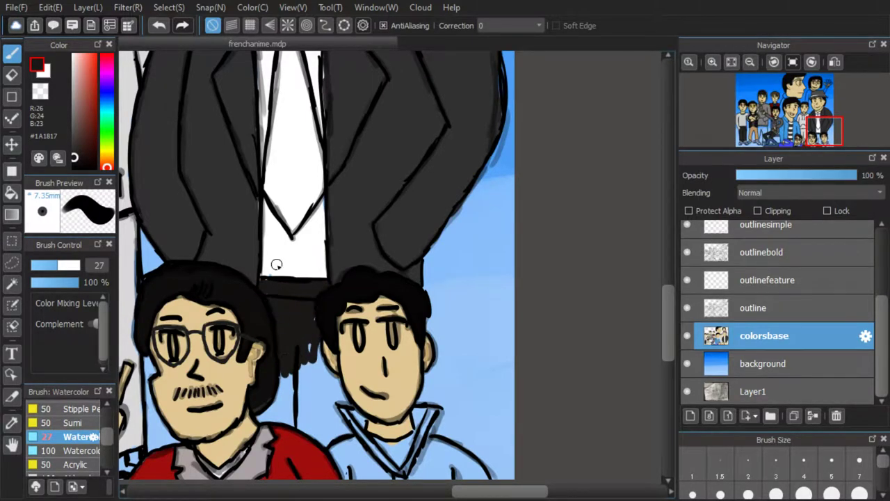
scroll(394, 330, "down", 3)
scroll(392, 372, "up", 5)
mouse_move(143, 302)
left_mouse_down()
mouse_move(178, 289)
mouse_move(158, 287)
mouse_move(182, 266)
mouse_move(197, 291)
mouse_move(169, 198)
mouse_move(220, 316)
mouse_move(230, 311)
mouse_move(267, 347)
mouse_move(318, 323)
mouse_move(242, 296)
mouse_move(236, 114)
mouse_move(259, 142)
mouse_move(248, 157)
mouse_move(295, 267)
mouse_move(299, 242)
left_mouse_up()
scroll(299, 242, "down", 4)
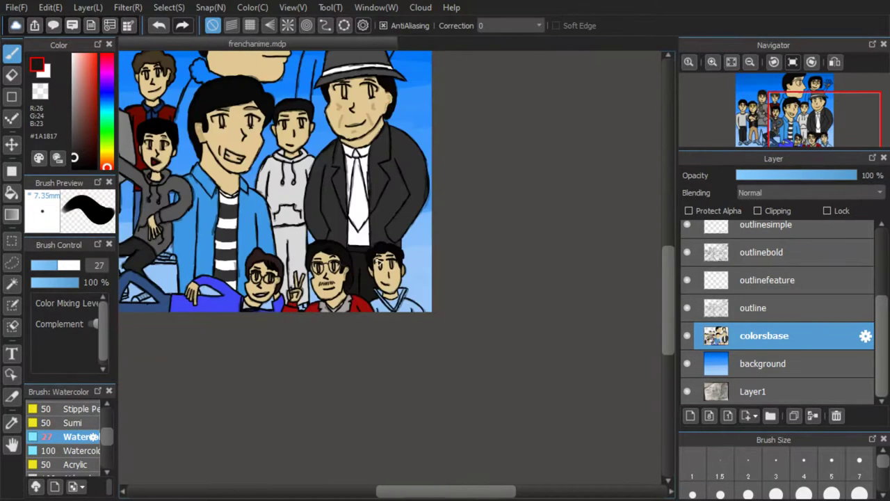
scroll(446, 278, "up", 4)
left_click(95, 90)
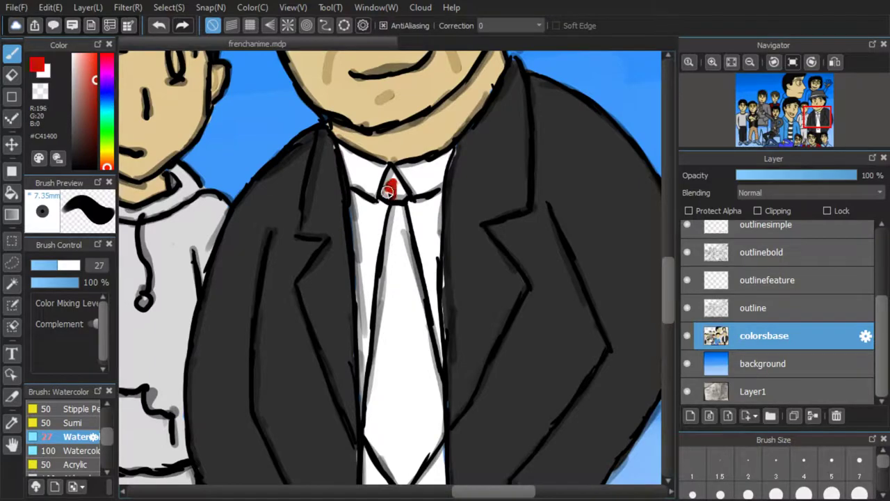
mouse_move(390, 172)
left_mouse_down()
mouse_move(386, 267)
mouse_move(406, 230)
mouse_move(411, 259)
mouse_move(389, 292)
mouse_move(393, 352)
mouse_move(385, 344)
mouse_move(370, 400)
left_mouse_up()
Choose blue (#1A43C2) and fill the suited man's entire tie, including the knot
left_click(107, 97)
left_click(160, 25)
left_click_drag(403, 228, 406, 304)
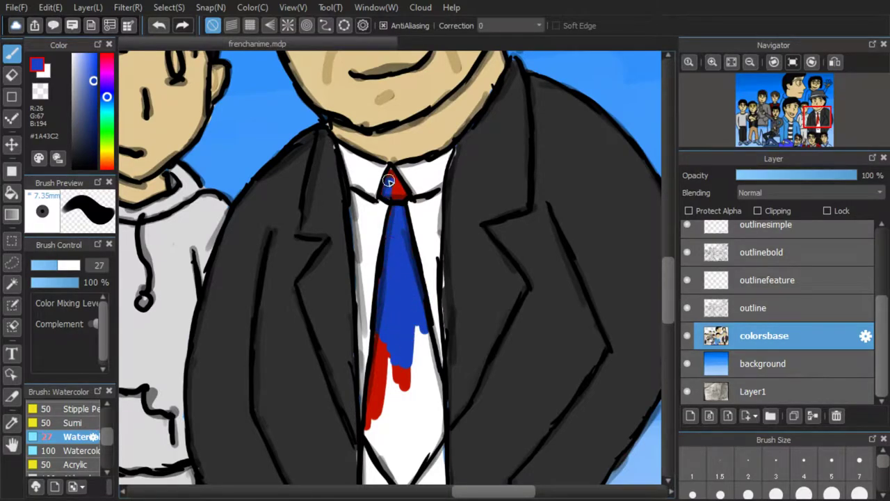
scroll(384, 326, "up", 1)
left_click_drag(384, 326, 354, 182)
mouse_move(342, 302)
left_mouse_down()
mouse_move(340, 323)
mouse_move(377, 407)
mouse_move(428, 356)
mouse_move(412, 191)
mouse_move(401, 334)
mouse_move(371, 347)
mouse_move(388, 260)
left_mouse_up()
scroll(387, 259, "down", 4)
scroll(393, 235, "up", 3)
scroll(360, 181, "down", 4)
scroll(456, 237, "up", 3)
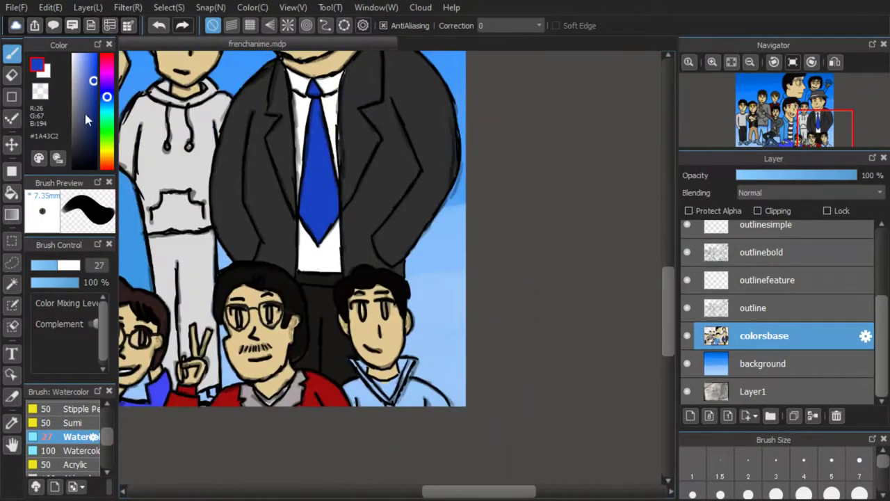
Fill the jacket of the young man in the illustration's lower right corner with dark grey and his undershirt with near-black (#0A0A0A)
left_click(74, 152)
scroll(357, 407, "up", 1)
scroll(358, 412, "up", 2)
mouse_move(411, 386)
left_mouse_down()
mouse_move(393, 368)
mouse_move(369, 315)
left_mouse_up()
mouse_move(422, 377)
left_mouse_down()
mouse_move(487, 387)
mouse_move(492, 311)
left_mouse_up()
scroll(585, 237, "down", 2)
mouse_move(451, 252)
left_mouse_down()
mouse_move(447, 294)
mouse_move(469, 297)
mouse_move(483, 276)
mouse_move(428, 276)
mouse_move(450, 246)
mouse_move(540, 305)
mouse_move(568, 306)
mouse_move(579, 288)
mouse_move(606, 288)
left_mouse_up()
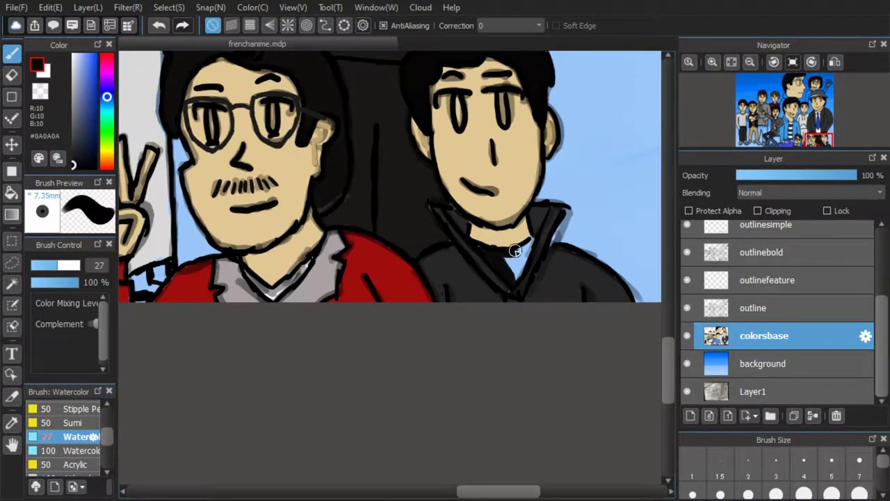
scroll(539, 236, "down", 7)
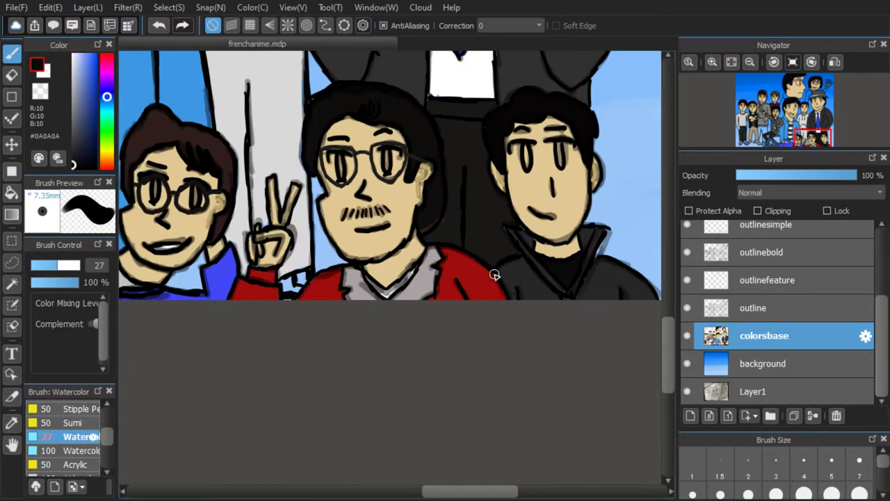
Fill both trouser legs of the man in the grey hoodie, behind the tan-trousered man, with grey (#646464)
scroll(454, 304, "up", 7)
left_click(443, 152, "alt")
left_click(73, 124)
mouse_move(428, 256)
left_mouse_down()
mouse_move(431, 367)
mouse_move(392, 335)
mouse_move(418, 385)
left_mouse_up()
scroll(417, 385, "down", 2)
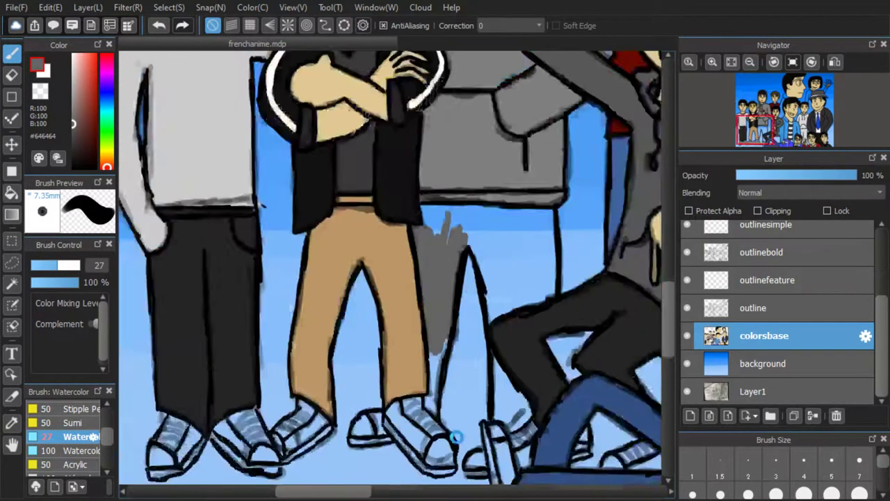
scroll(423, 364, "up", 2)
mouse_move(533, 425)
left_mouse_down()
mouse_move(542, 390)
mouse_move(514, 364)
left_mouse_up()
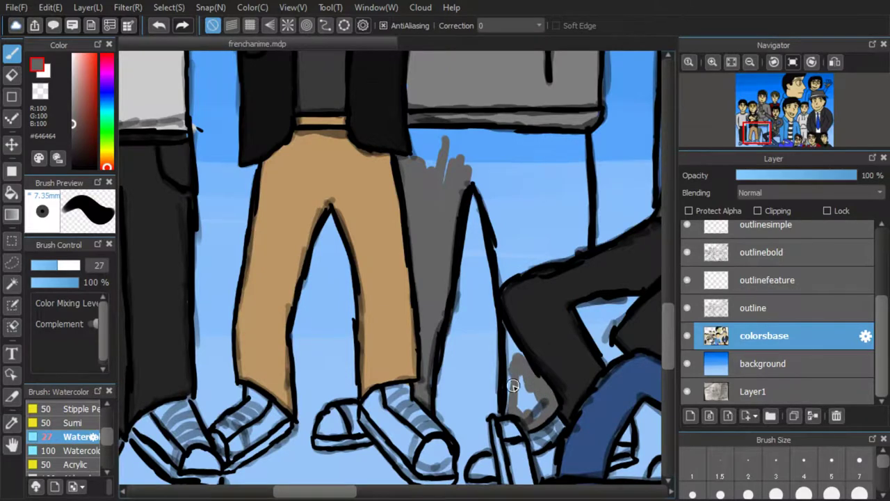
left_click_drag(515, 292, 487, 197)
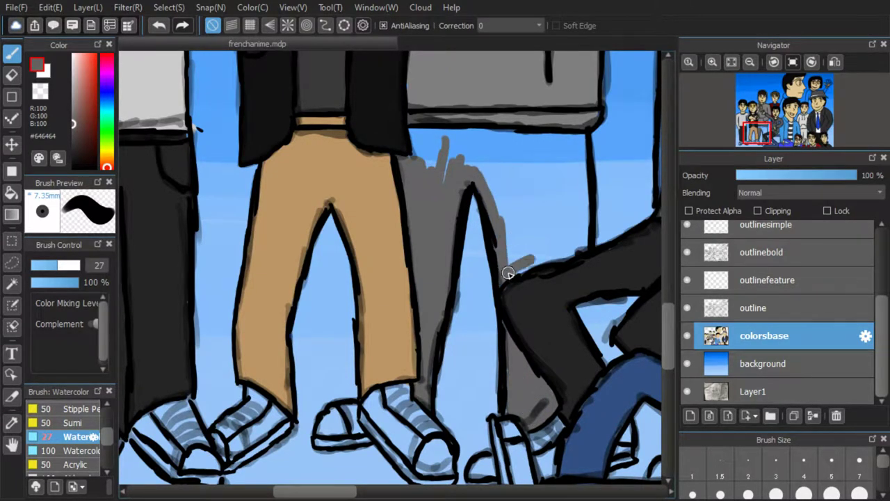
mouse_move(586, 245)
left_mouse_down()
mouse_move(512, 223)
mouse_move(506, 232)
mouse_move(522, 192)
mouse_move(551, 241)
mouse_move(544, 188)
mouse_move(581, 138)
mouse_move(438, 134)
mouse_move(495, 176)
mouse_move(488, 170)
mouse_move(563, 154)
left_mouse_up()
scroll(480, 222, "down", 8)
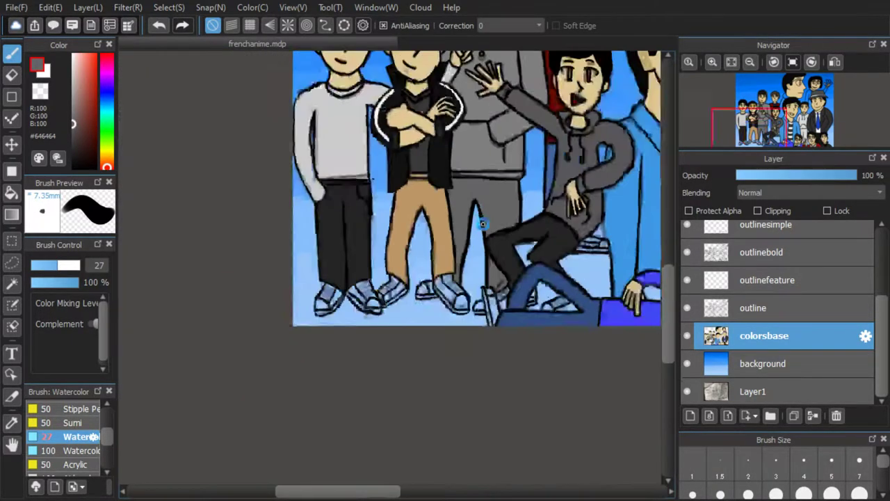
Choose dark blue (#162288) and fill the large profile man's coat between the surrounding characters
scroll(369, 183, "up", 8)
left_click(107, 105)
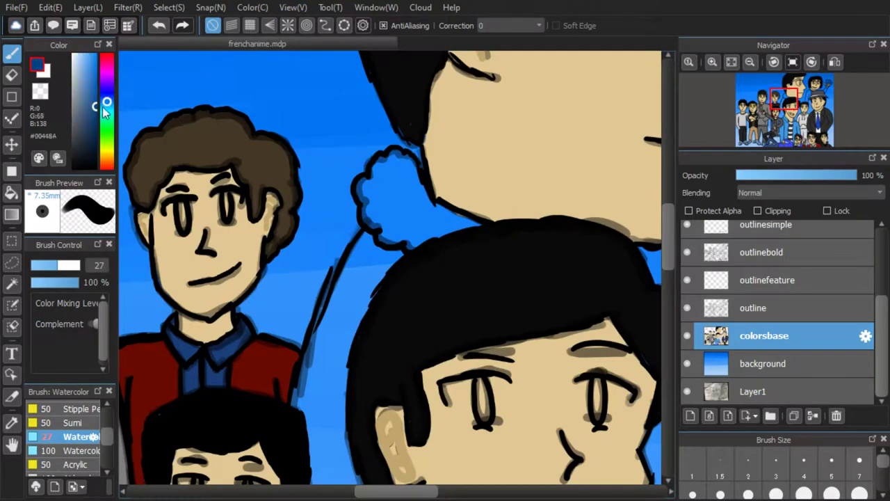
left_click_drag(81, 113, 84, 101)
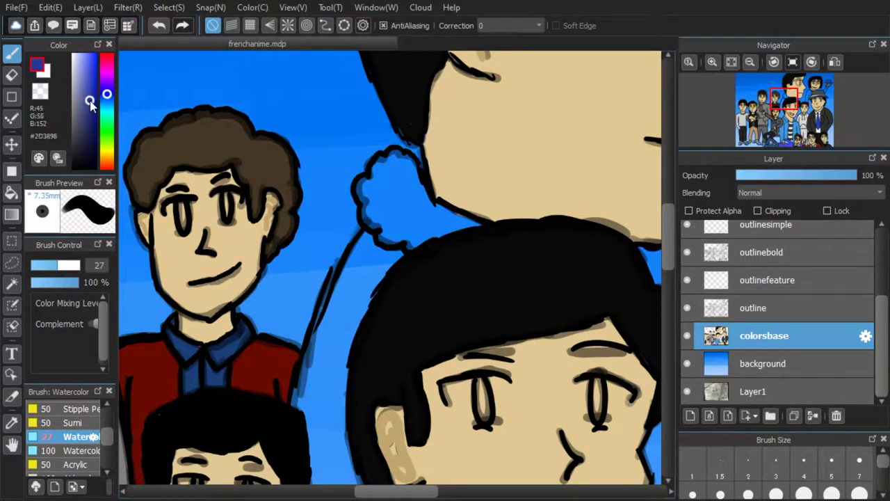
mouse_move(362, 257)
left_mouse_down()
mouse_move(337, 306)
mouse_move(349, 320)
left_mouse_up()
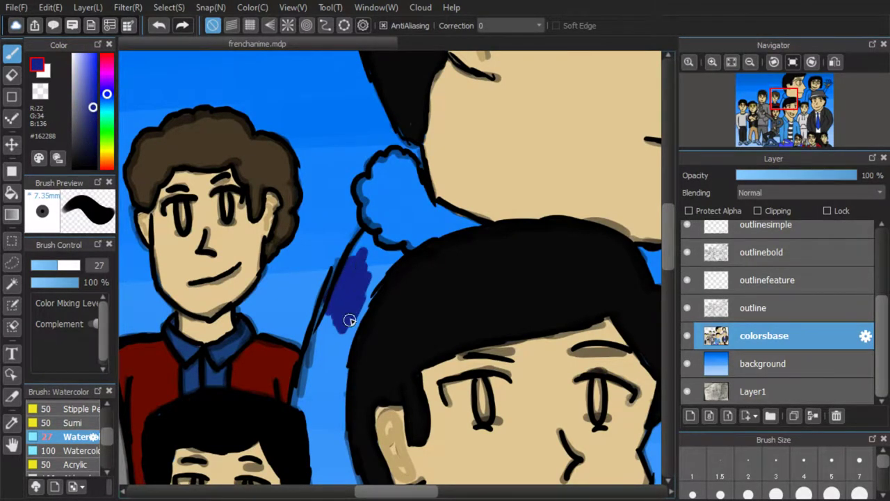
mouse_move(372, 290)
left_mouse_down()
mouse_move(396, 252)
mouse_move(361, 242)
left_mouse_up()
mouse_move(332, 303)
left_mouse_down()
mouse_move(297, 387)
mouse_move(323, 394)
mouse_move(330, 324)
left_mouse_up()
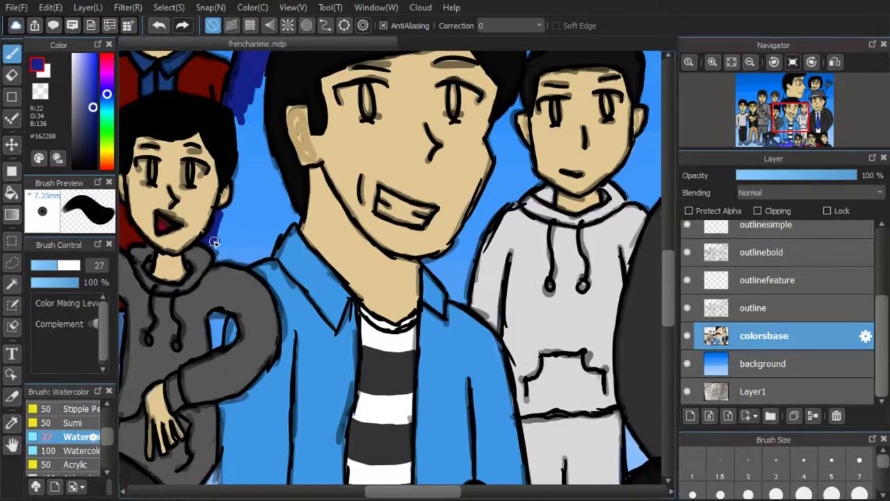
mouse_move(284, 200)
left_mouse_down()
mouse_move(258, 111)
mouse_move(235, 117)
left_mouse_up()
left_click_drag(220, 229, 258, 157)
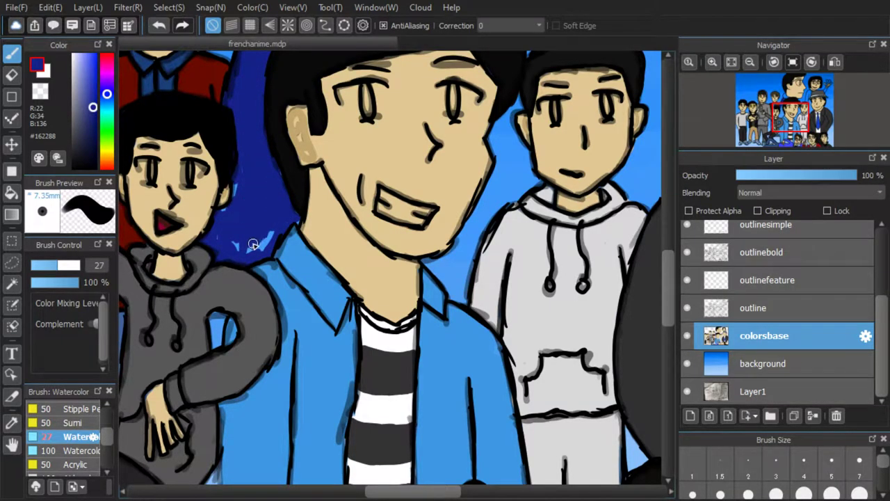
Fill the fluffy trim on the large profile man's coat with light grey (#9899A1)
left_click(74, 98)
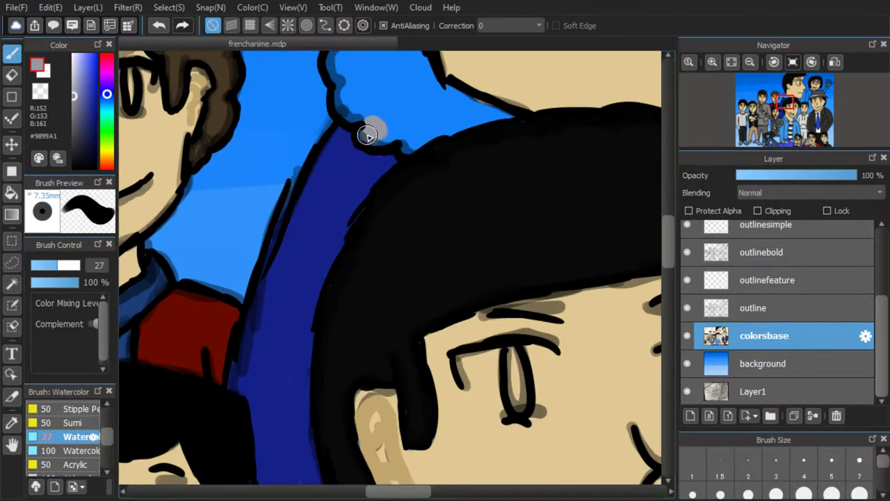
left_click_drag(368, 134, 352, 99)
scroll(358, 230, "down", 3)
scroll(406, 96, "up", 3)
mouse_move(291, 205)
left_mouse_down()
mouse_move(324, 176)
mouse_move(352, 184)
mouse_move(344, 173)
mouse_move(319, 173)
mouse_move(361, 205)
mouse_move(351, 243)
mouse_move(368, 292)
mouse_move(402, 260)
mouse_move(406, 268)
mouse_move(448, 263)
left_mouse_up()
scroll(448, 263, "down", 4)
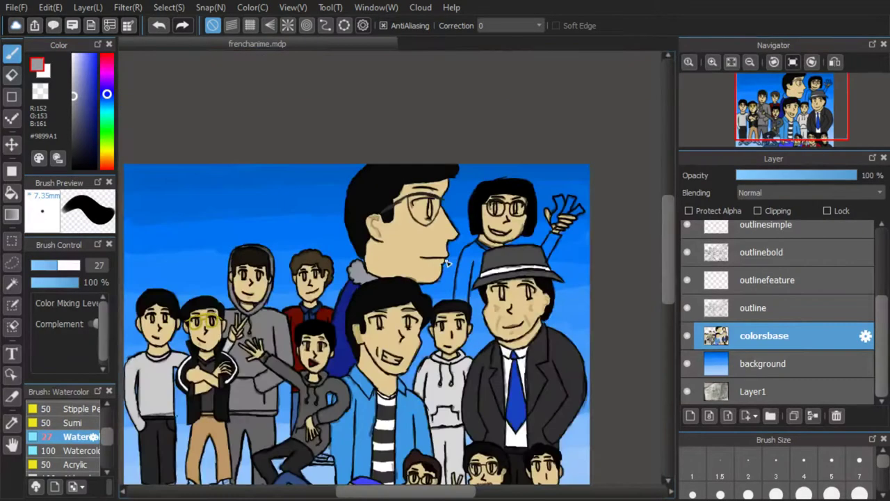
Fill the top of the person with glasses behind the hat man, including the raised arm's sleeve, with near-black (#0A0A0A)
scroll(449, 263, "up", 3)
scroll(449, 263, "down", 4)
scroll(507, 254, "up", 4)
left_click(73, 141)
scroll(368, 334, "down", 4)
scroll(405, 364, "up", 5)
left_click_drag(315, 300, 296, 330)
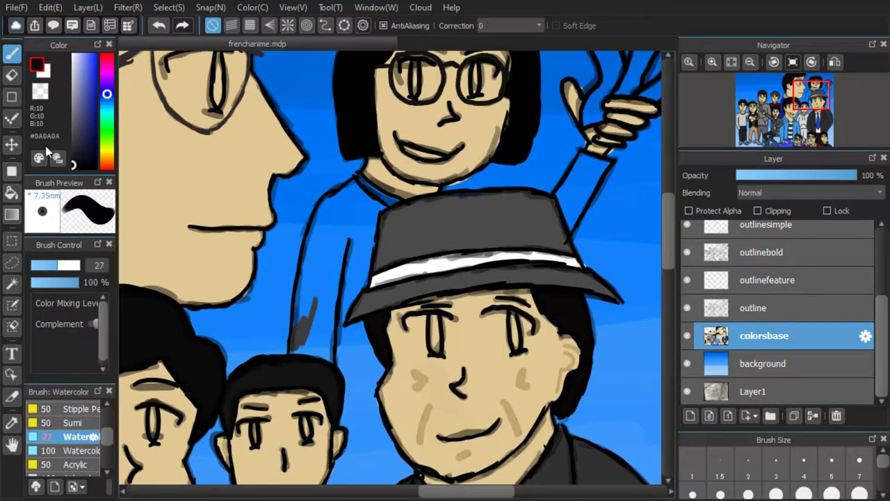
mouse_move(306, 278)
left_mouse_down()
mouse_move(306, 333)
mouse_move(343, 284)
mouse_move(357, 296)
mouse_move(373, 226)
mouse_move(312, 273)
mouse_move(308, 288)
mouse_move(307, 248)
left_mouse_up()
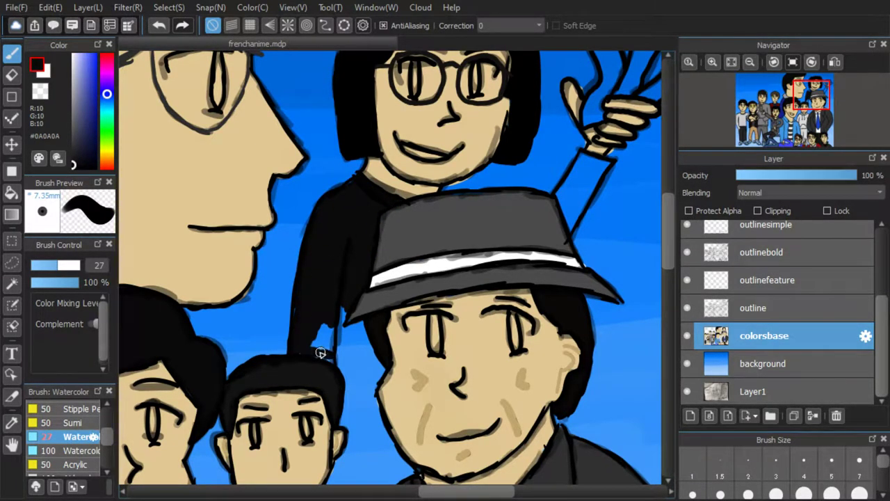
left_click_drag(342, 359, 369, 384)
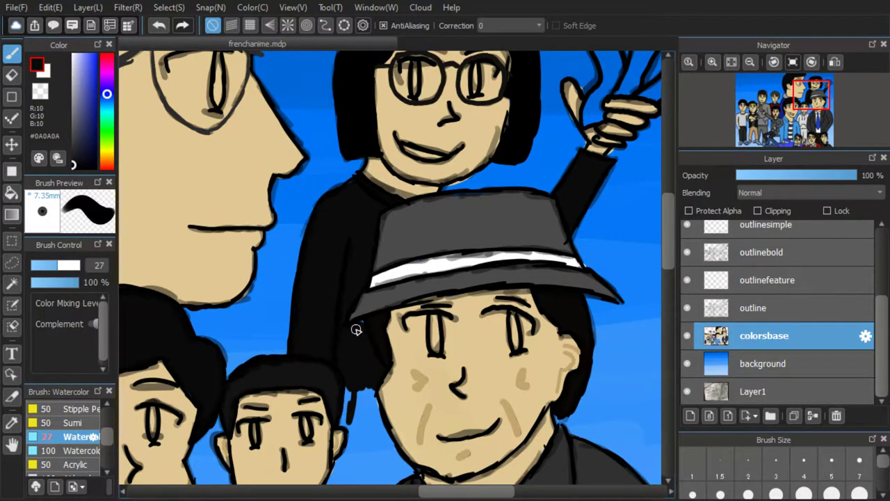
Extend the near-black top into the gaps below the hat brim and between the hooded youth and the suited man
scroll(356, 330, "up", 2)
mouse_move(351, 320)
left_mouse_down()
mouse_move(322, 245)
mouse_move(361, 163)
mouse_move(369, 274)
mouse_move(390, 306)
mouse_move(425, 235)
mouse_move(377, 269)
left_mouse_up()
scroll(379, 268, "down", 2)
left_click_drag(427, 153, 424, 257)
mouse_move(382, 289)
left_mouse_down()
mouse_move(420, 196)
mouse_move(455, 223)
mouse_move(431, 334)
mouse_move(469, 324)
mouse_move(473, 235)
mouse_move(453, 313)
mouse_move(508, 298)
left_mouse_up()
scroll(440, 313, "down", 3)
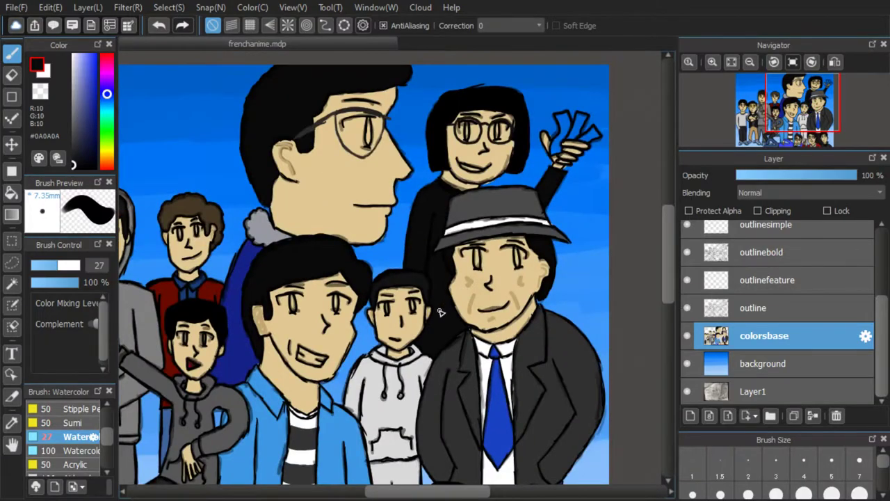
Fill the grinning man's teeth with white (#FFFFFF)
scroll(440, 313, "down", 3)
scroll(485, 299, "up", 3)
scroll(478, 297, "up", 3)
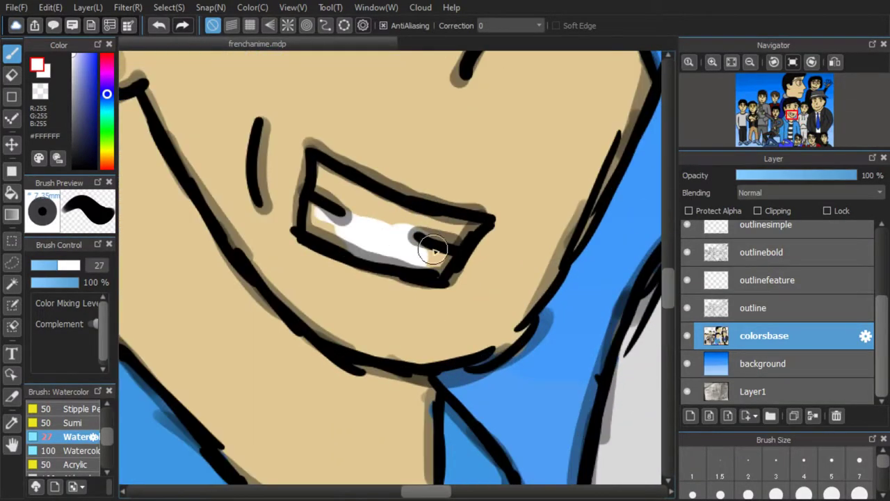
left_click_drag(387, 204, 318, 223)
scroll(318, 222, "down", 3)
Fill the toe caps and soles of the seated man's sneakers, visible around the blue trousers, with white
scroll(323, 197, "up", 4)
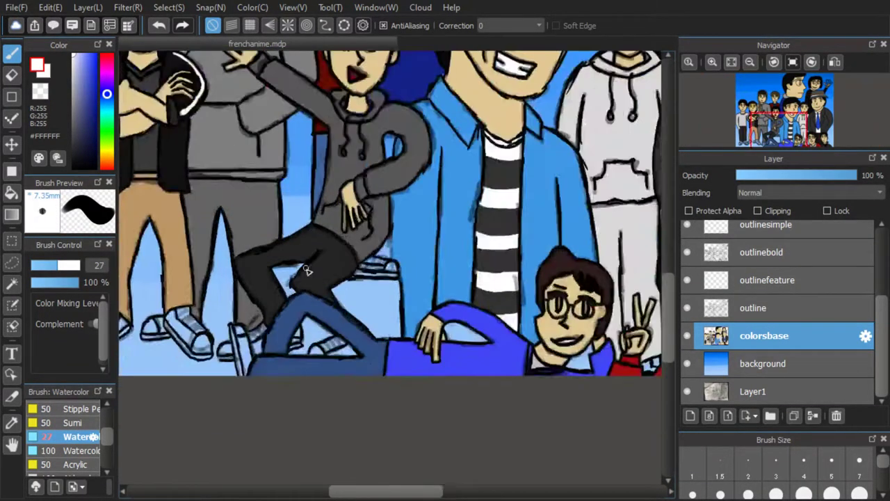
left_click_drag(529, 223, 410, 235)
scroll(369, 223, "down", 3)
scroll(337, 251, "up", 4)
mouse_move(317, 251)
left_mouse_down()
mouse_move(328, 235)
mouse_move(359, 252)
left_mouse_up()
scroll(379, 250, "down", 4)
scroll(334, 219, "up", 3)
left_click_drag(480, 279, 461, 282)
Fill the white toe caps and sole sections on the sneakers of the grey-trousered and tan-trousered men
mouse_move(286, 264)
left_mouse_down()
mouse_move(286, 282)
mouse_move(277, 225)
left_mouse_up()
left_click_drag(293, 227, 309, 238)
left_click_drag(243, 316, 278, 317)
mouse_move(246, 298)
left_mouse_down()
mouse_move(255, 284)
mouse_move(271, 294)
left_mouse_up()
mouse_move(167, 291)
left_mouse_down()
mouse_move(180, 274)
mouse_move(192, 293)
mouse_move(175, 268)
left_mouse_up()
scroll(226, 252, "down", 3)
scroll(199, 247, "up", 3)
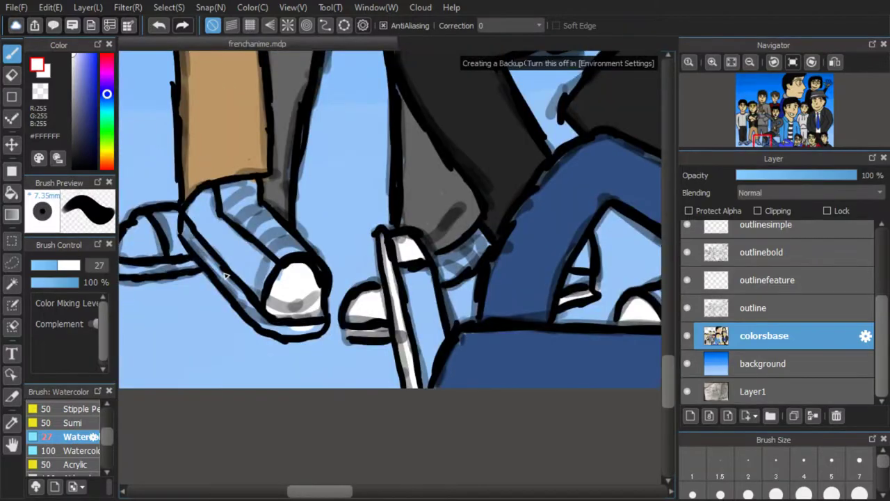
Fill the remaining sneaker soles and toe caps of the tan-trousered and black-trousered men with white
left_click_drag(186, 231, 291, 330)
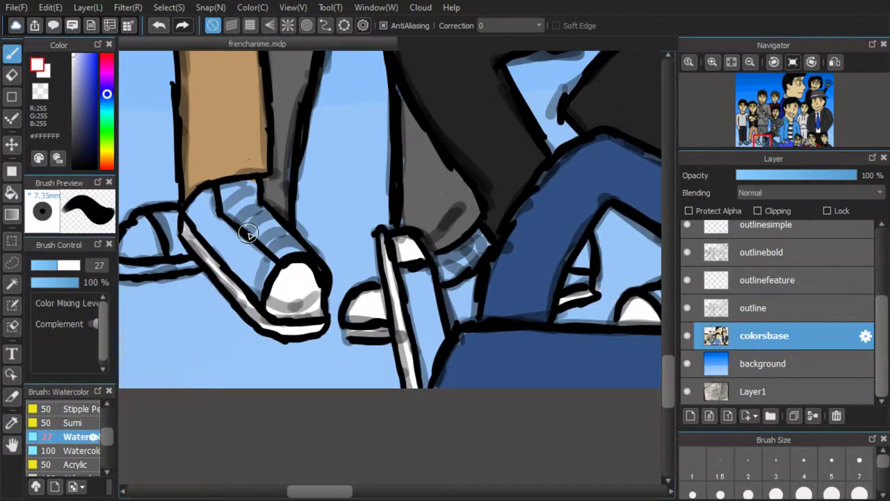
scroll(248, 234, "down", 3)
scroll(242, 332, "up", 3)
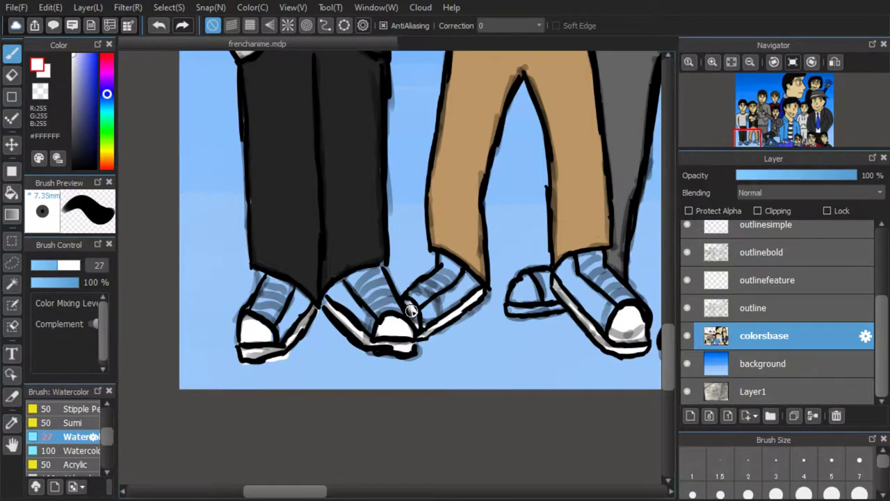
scroll(462, 339, "down", 5)
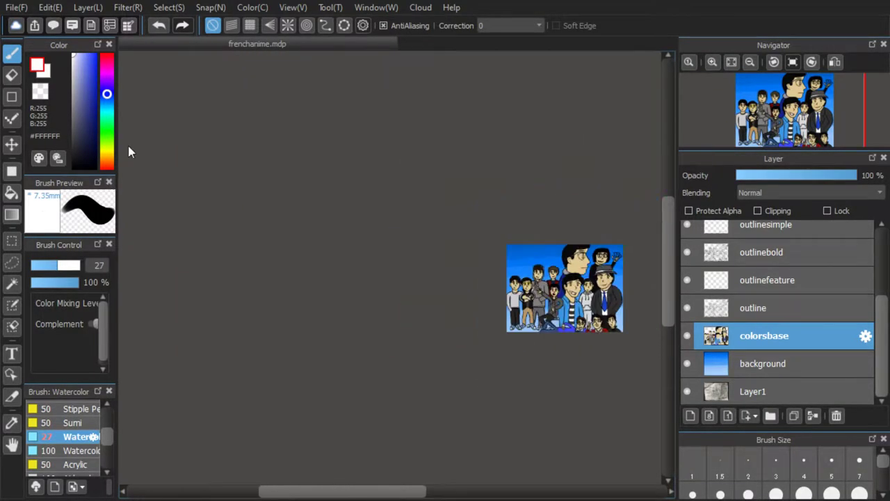
Fill the box under the seated man's raised foot with brown (#675516) and add its missing black edge on the outlinebold layer
scroll(374, 286, "up", 6)
left_click(108, 156)
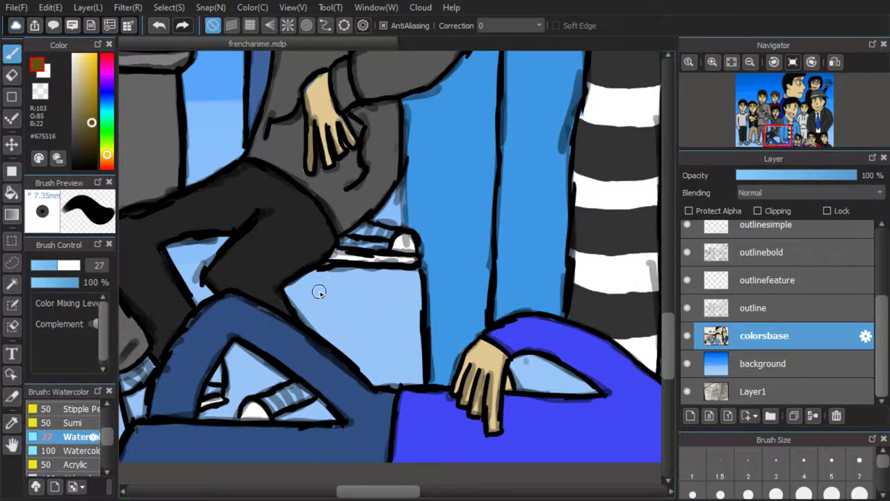
left_click_drag(309, 285, 314, 323)
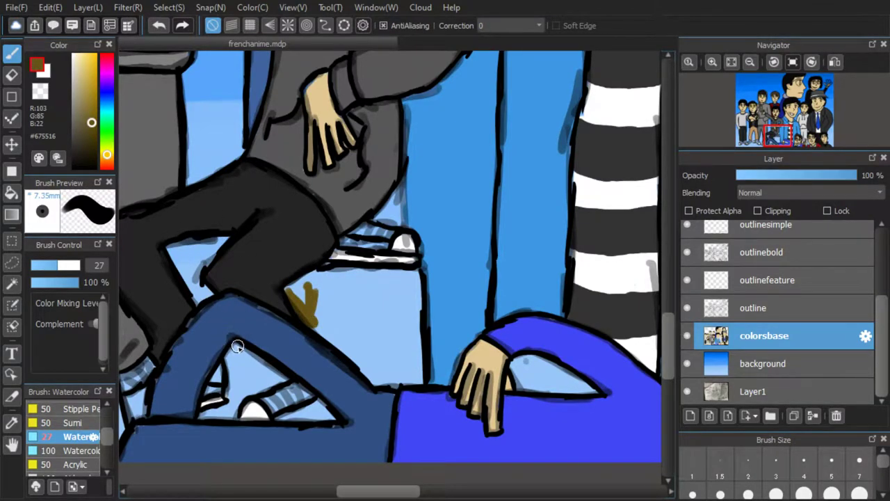
left_click(765, 252)
left_click(79, 126)
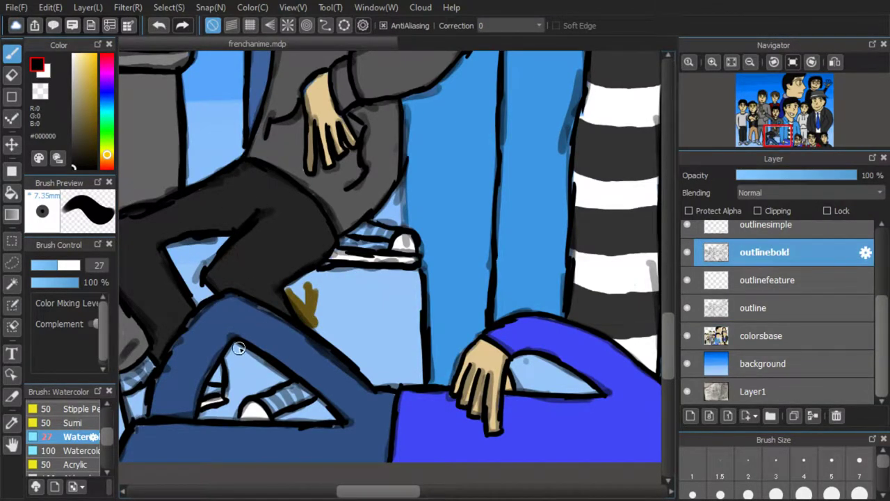
left_click(308, 302, "ctrl")
left_click_drag(309, 307, 334, 346)
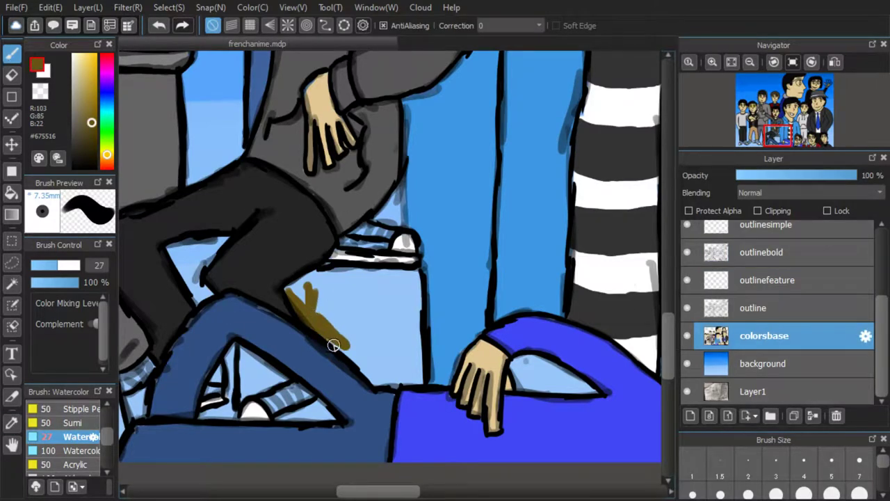
left_click_drag(398, 382, 417, 297)
mouse_move(300, 289)
left_mouse_down()
mouse_move(355, 272)
mouse_move(334, 308)
mouse_move(376, 373)
mouse_move(401, 294)
mouse_move(387, 322)
mouse_move(369, 281)
left_mouse_up()
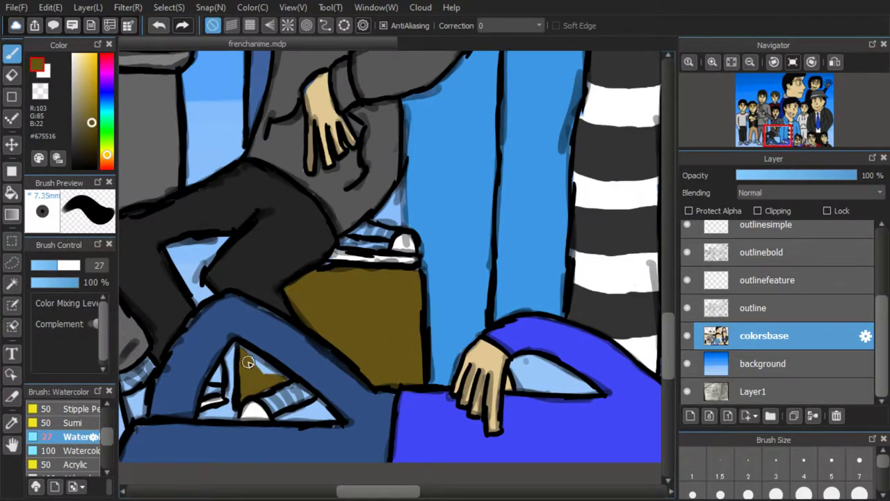
scroll(423, 337, "down", 7)
Fill the fabric parts of the tan-trousered man's sneakers with near-black (#191919)
scroll(542, 209, "up", 4)
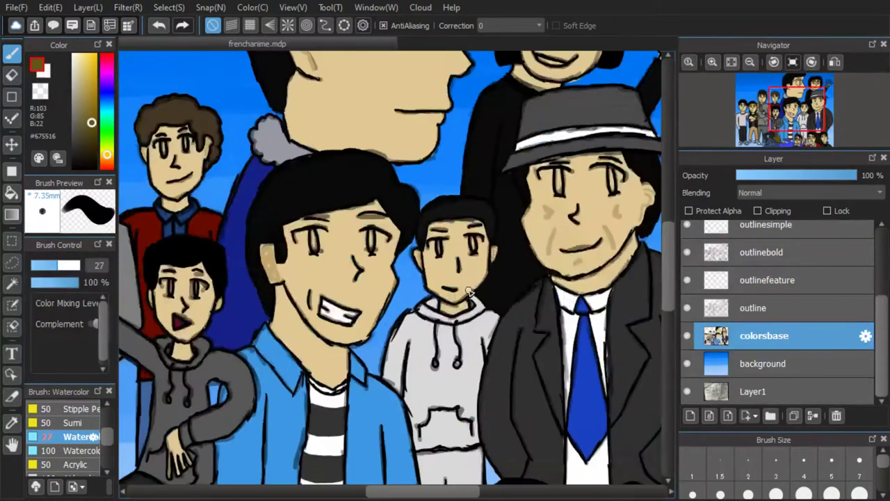
scroll(419, 305, "down", 3)
scroll(380, 467, "up", 4)
scroll(503, 383, "up", 2)
left_click(72, 157)
mouse_move(400, 304)
left_mouse_down()
mouse_move(420, 330)
mouse_move(483, 353)
mouse_move(354, 278)
mouse_move(344, 219)
mouse_move(513, 313)
mouse_move(519, 264)
mouse_move(427, 250)
mouse_move(445, 185)
mouse_move(463, 251)
left_mouse_up()
scroll(283, 226, "down", 6)
scroll(160, 242, "up", 5)
mouse_move(411, 238)
left_mouse_down()
mouse_move(384, 244)
mouse_move(473, 199)
mouse_move(486, 242)
mouse_move(517, 208)
mouse_move(473, 178)
left_mouse_up()
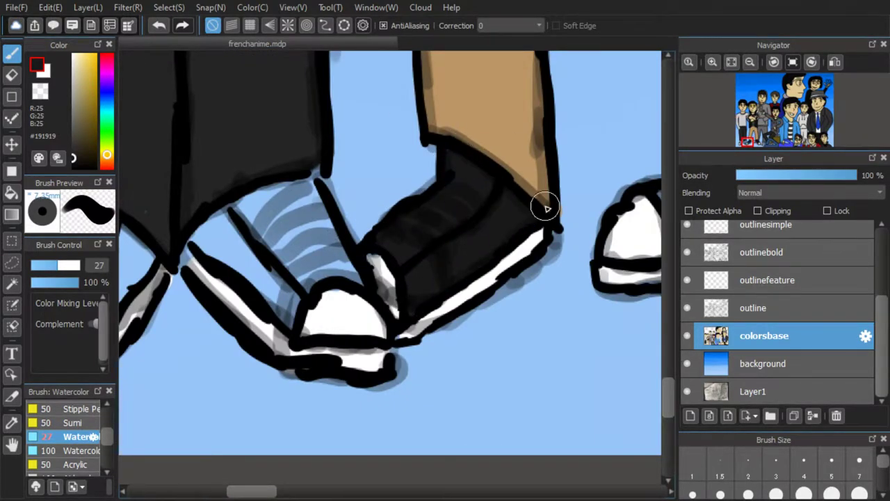
scroll(541, 191, "down", 2)
Fill the fabric parts of both of the black-trousered man's sneakers with near-black (#0B0B0B)
scroll(547, 198, "up", 5)
mouse_move(338, 341)
left_mouse_down()
mouse_move(338, 332)
mouse_move(366, 390)
mouse_move(311, 266)
mouse_move(272, 222)
mouse_move(419, 332)
mouse_move(324, 243)
mouse_move(392, 233)
left_mouse_up()
scroll(376, 369, "down", 5)
scroll(289, 383, "up", 5)
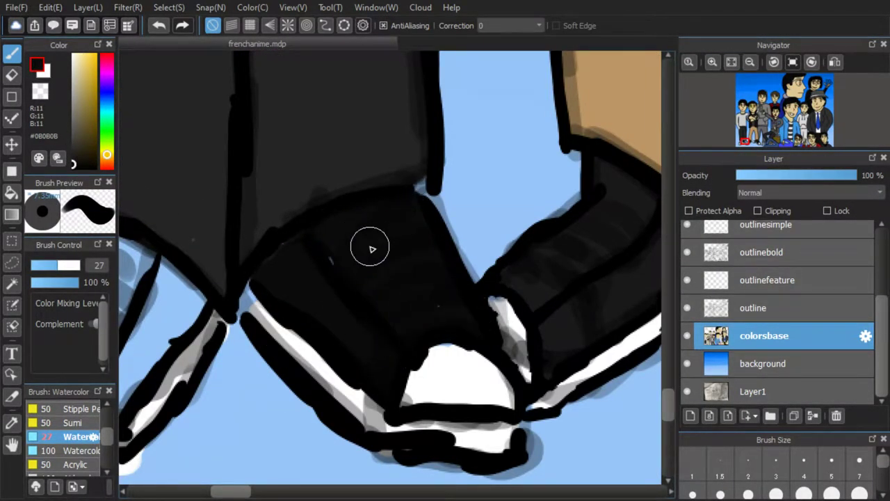
scroll(373, 158, "down", 5)
scroll(320, 180, "up", 5)
mouse_move(437, 179)
left_mouse_down()
mouse_move(499, 249)
mouse_move(519, 117)
mouse_move(501, 177)
mouse_move(508, 233)
left_mouse_up()
Fill the fabric of the grey-trousered man's sneaker beside the blue trousers with grey (#6A6A6A)
left_click(11, 423)
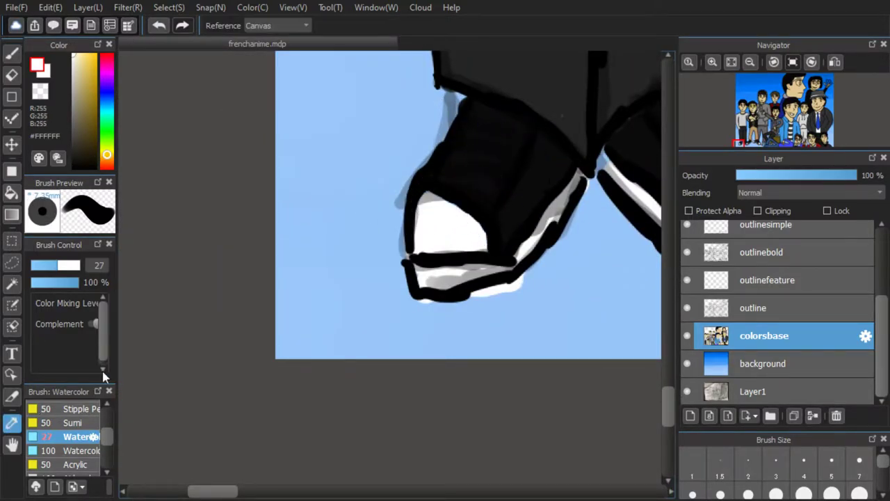
scroll(334, 278, "down", 5)
scroll(390, 261, "up", 5)
left_click(353, 226)
left_click(12, 53)
mouse_move(353, 257)
left_mouse_down()
mouse_move(356, 320)
mouse_move(372, 316)
mouse_move(372, 260)
mouse_move(345, 295)
left_mouse_up()
left_click(72, 121)
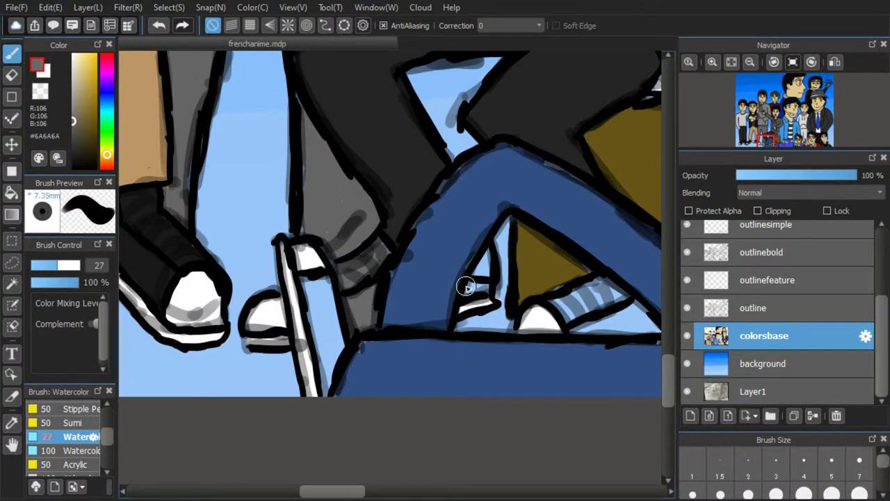
Fill the small trouser piece visible through the gap under the blue knee with dark grey (#242424)
left_click(12, 423)
left_click(151, 244)
left_click_drag(486, 262, 485, 272)
scroll(491, 244, "down", 6)
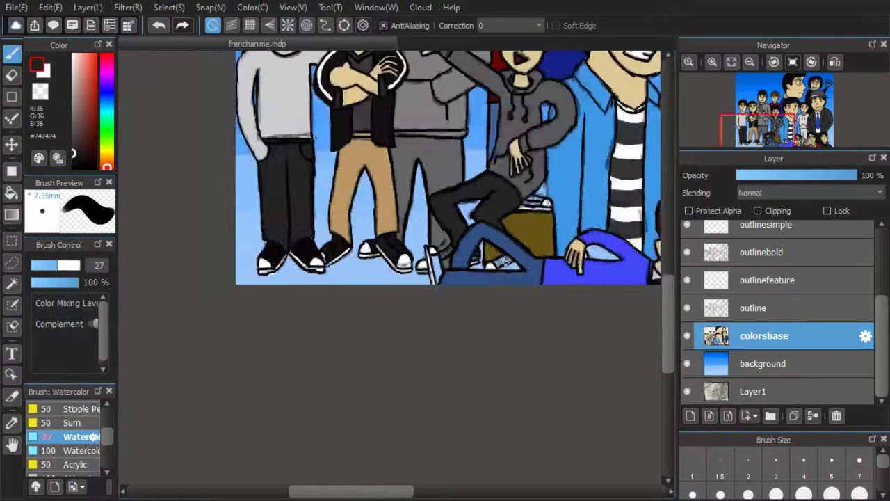
Fill the sneaker in the gap under the blue knee and the seated man's sneaker on the box with grey (#6A6A6A)
scroll(545, 256, "up", 4)
left_click(543, 70, "alt")
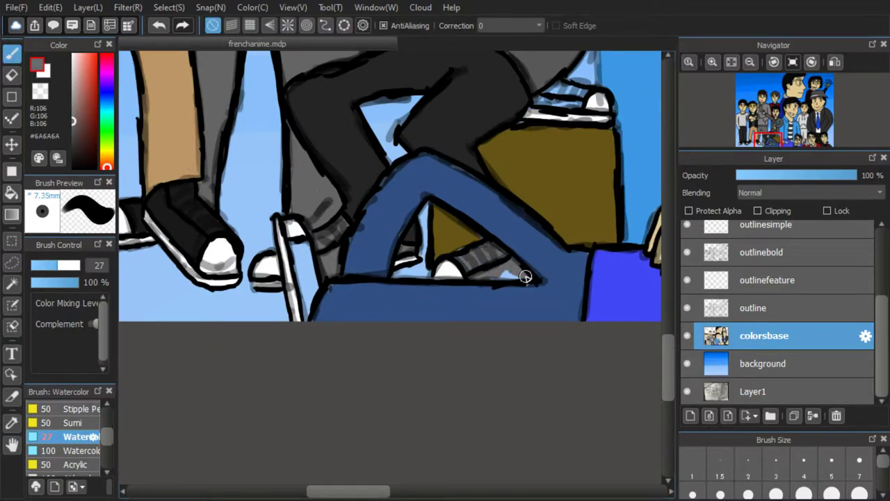
scroll(460, 258, "down", 3)
scroll(477, 273, "up", 5)
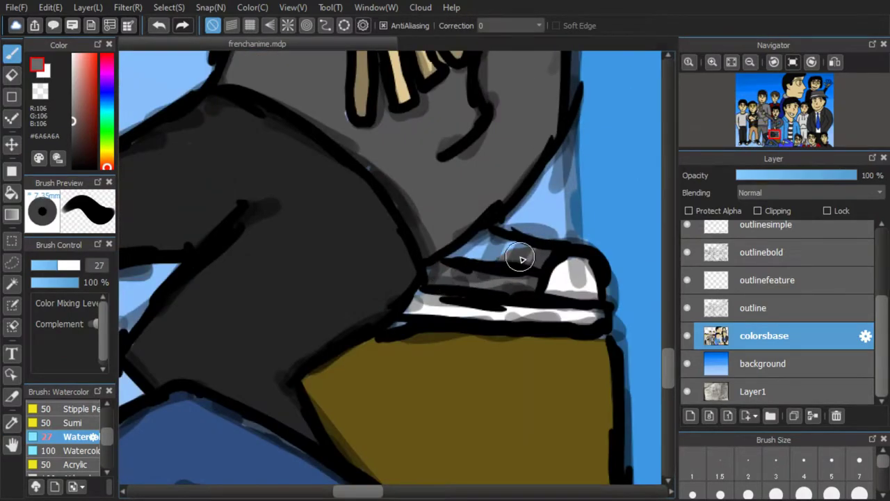
scroll(487, 254, "down", 6)
scroll(439, 306, "up", 2)
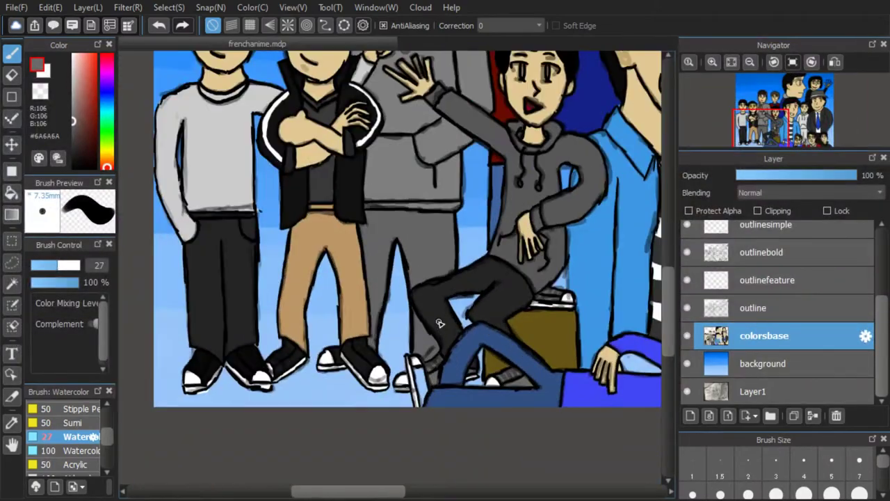
Draw off-white (#F5F5F5) laces on the tan-trousered man's sneakers with the Pen brush at size 15 on the outlinesimple layer
left_click(786, 225)
left_click(78, 101)
scroll(209, 367, "up", 3)
scroll(66, 431, "up", 2)
left_click(63, 421)
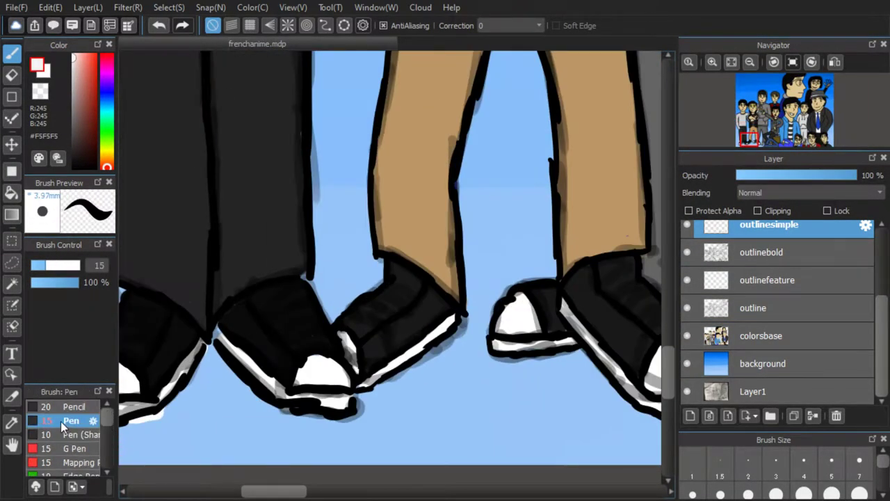
left_click_drag(601, 268, 637, 259)
left_click_drag(759, 226, 748, 268)
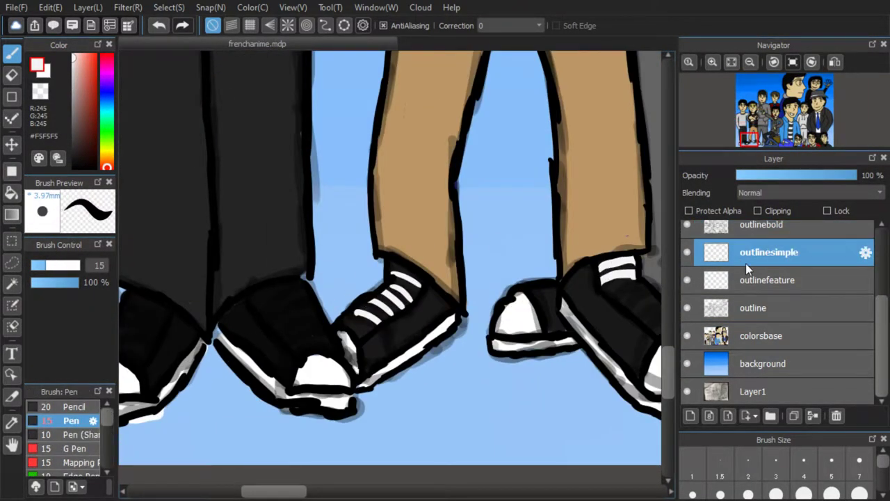
scroll(640, 318, "down", 3)
scroll(616, 352, "up", 3)
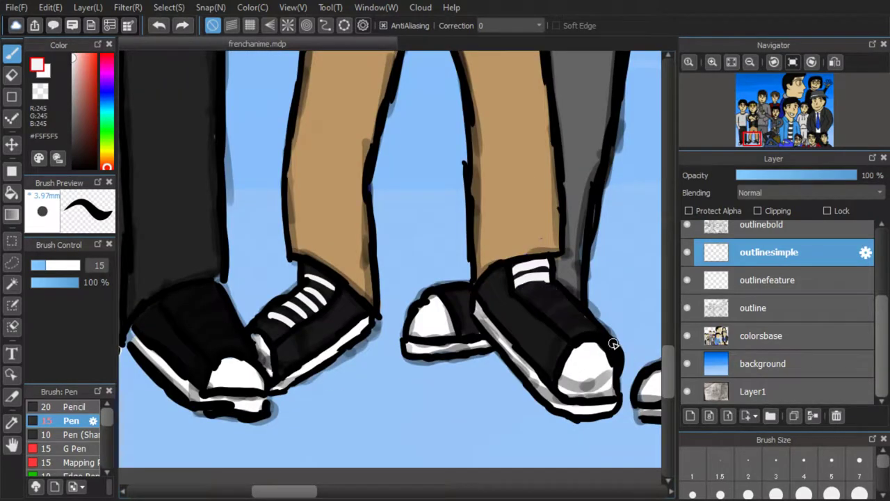
key("ctrl+z")
Draw the remaining off-white laces on the tan-trousered man's front sneaker and on the grey sneakers around the blue trousers
scroll(480, 299, "down", 3)
left_click_drag(456, 286, 485, 321)
scroll(526, 295, "up", 3)
left_click_drag(488, 280, 502, 306)
scroll(514, 287, "down", 3)
scroll(592, 306, "up", 3)
left_click_drag(429, 214, 453, 240)
Draw three off-white laces across the seated man's sneaker on the box
scroll(503, 207, "down", 3)
scroll(498, 420, "up", 3)
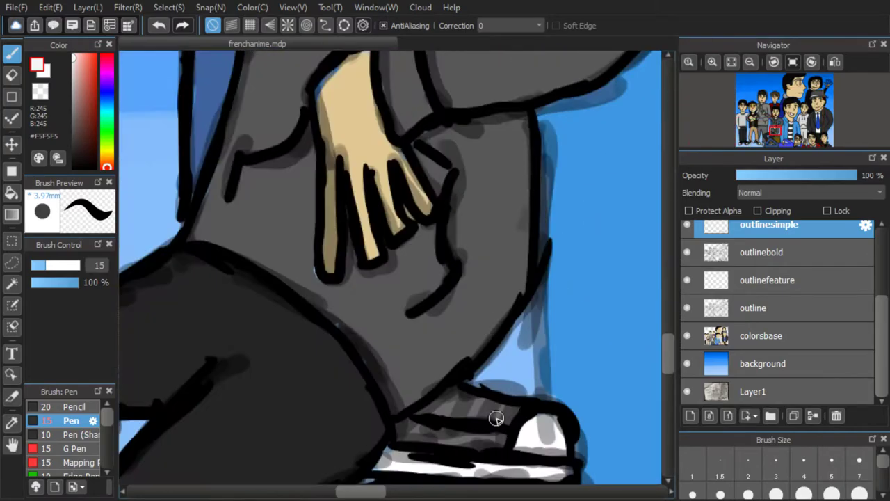
left_click_drag(490, 402, 508, 433)
left_click_drag(474, 396, 486, 422)
left_click_drag(446, 392, 459, 415)
scroll(459, 416, "down", 3)
Draw rows of off-white laces across both of the black-trousered man's sneakers
scroll(231, 452, "up", 4)
left_click_drag(140, 333, 241, 387)
left_click_drag(193, 229, 281, 310)
scroll(284, 300, "down", 3)
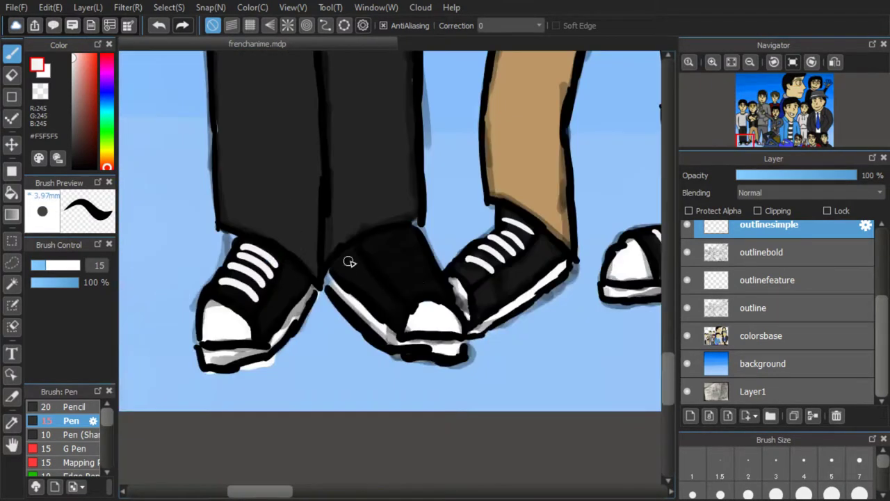
scroll(362, 245, "up", 3)
left_click_drag(372, 246, 525, 207)
left_click_drag(413, 289, 499, 246)
left_click_drag(458, 322, 567, 285)
scroll(567, 289, "down", 6)
Fill the upper of the reclining man's upturned shoe with dark grey on the colorsbase layer
scroll(571, 309, "up", 1)
scroll(566, 312, "up", 2)
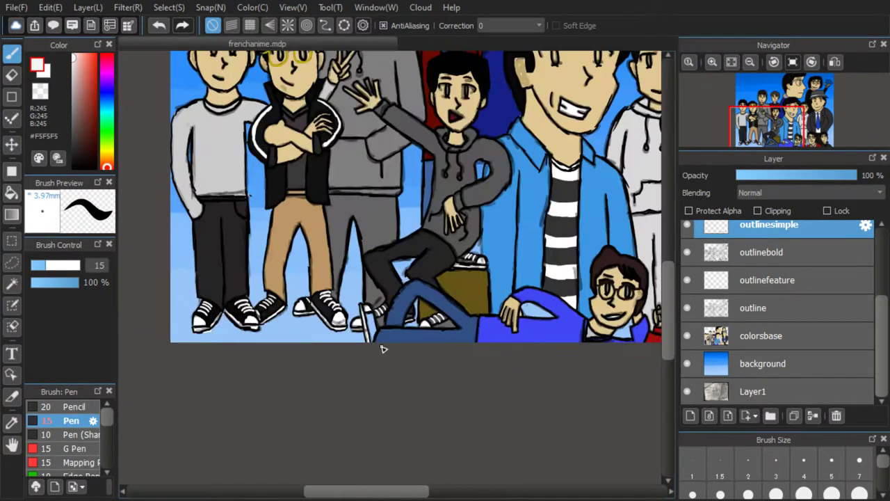
scroll(377, 348, "up", 3)
left_click_drag(72, 148, 70, 154)
left_click(292, 249)
left_click_drag(289, 260, 305, 383)
left_click(159, 26)
left_click(765, 336)
mouse_move(300, 312)
left_mouse_down()
mouse_move(304, 372)
mouse_move(309, 187)
mouse_move(257, 173)
left_mouse_up()
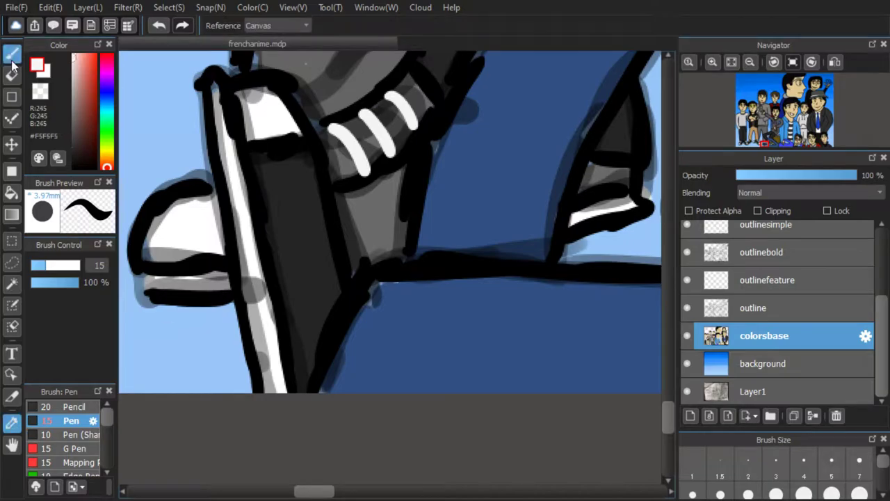
Draw three short lace strokes on the reclining man's upturned shoe on outlinesimple, and a line along the shoe on another layer
left_click(716, 226)
left_click_drag(306, 213, 326, 208)
left_click_drag(315, 241, 333, 236)
left_click_drag(326, 265, 344, 259)
left_click(737, 256)
mouse_move(287, 169)
left_mouse_down()
mouse_move(297, 192)
mouse_move(325, 315)
left_mouse_up()
Move the eyes layer directly below outlinebold and fill one of the grinning man's irises with dark brown (#2D110E)
scroll(329, 249, "down", 6)
scroll(322, 207, "up", 1)
left_click_drag(322, 207, 242, 200)
left_click_drag(882, 343, 888, 265)
left_click_drag(758, 234, 751, 335)
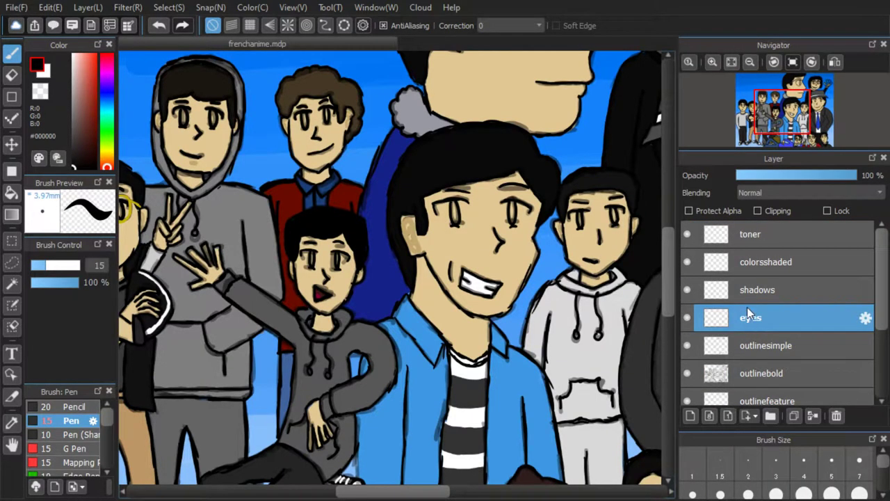
scroll(510, 207, "up", 5)
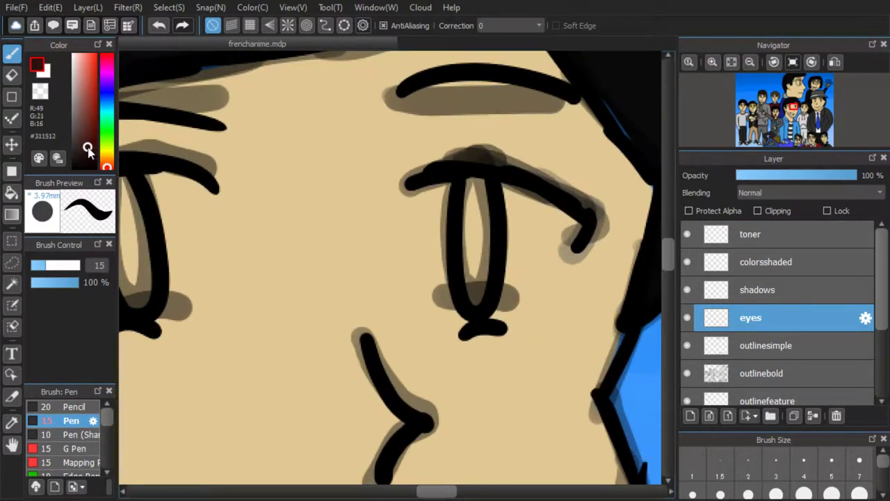
left_click_drag(472, 245, 482, 248)
left_click_drag(779, 318, 772, 386)
left_click_drag(475, 259, 469, 207)
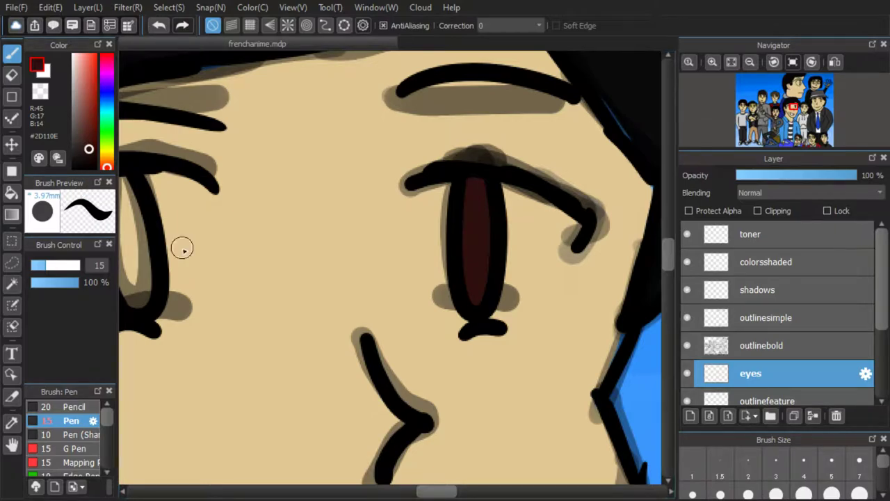
Touch up the grinning man's filled iris and fill his other iris with darker brown (#1D0A06)
right_click(477, 211)
left_click_drag(477, 211, 475, 192)
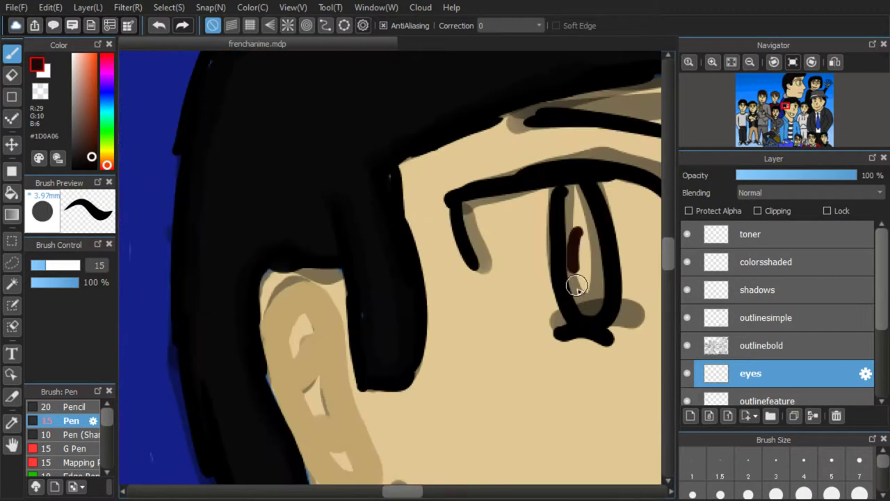
left_click_drag(577, 284, 572, 190)
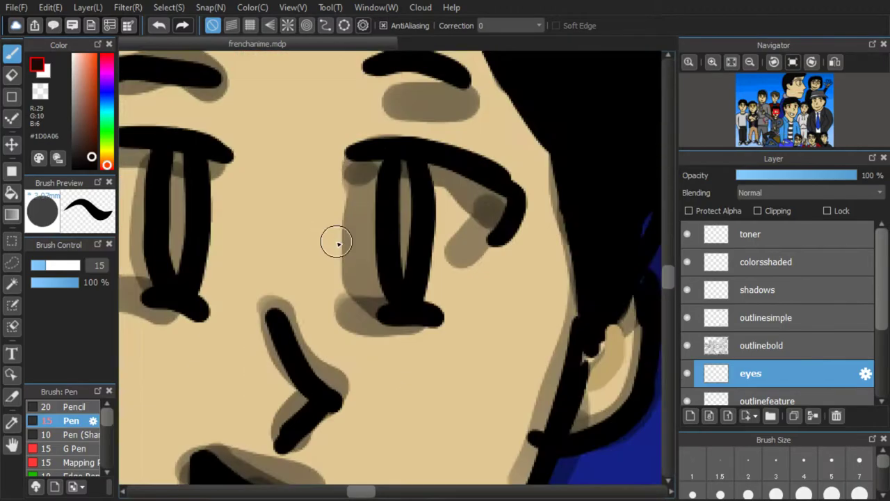
Fill the irises of the seated man and the man with yellow glasses with dark brown (#1D0A06)
left_click_drag(403, 161, 407, 240)
left_click_drag(239, 264, 240, 105)
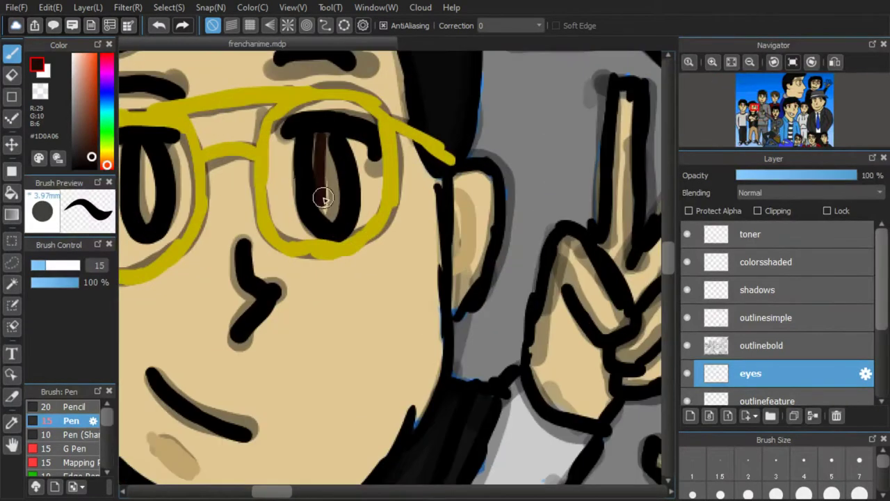
left_click_drag(317, 202, 318, 142)
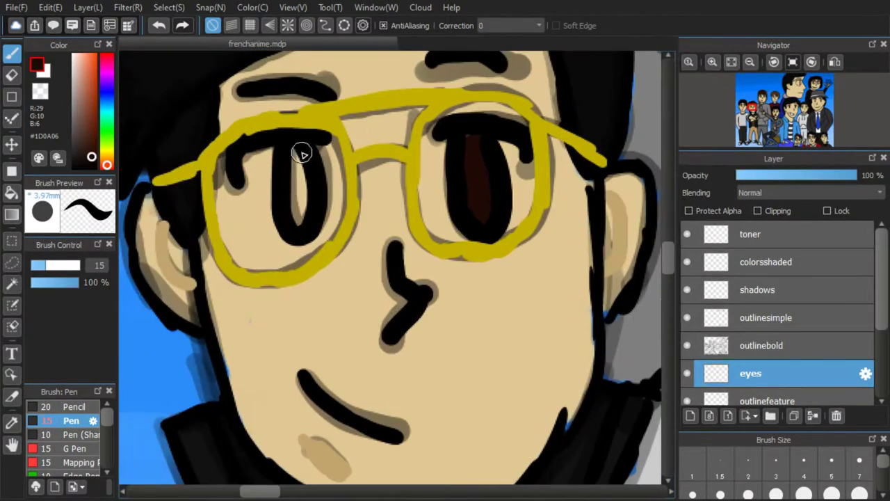
left_click_drag(298, 223, 299, 149)
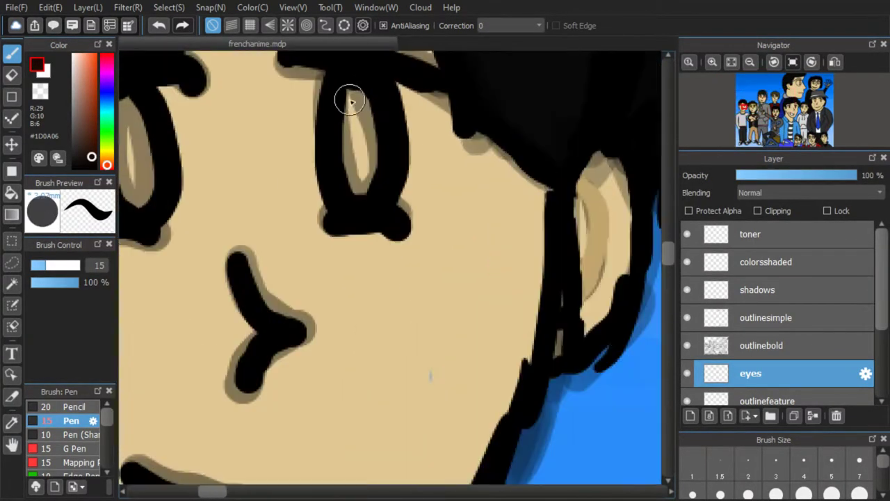
Fill the irises of the black-trousered man and the hooded man with dark brown (#1D0A06)
left_click_drag(356, 192, 355, 94)
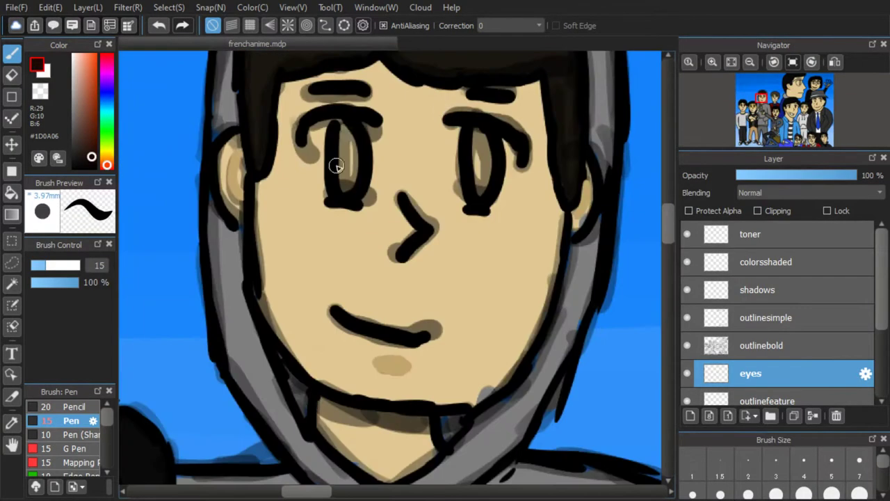
left_click_drag(341, 131, 353, 184)
left_click_drag(481, 132, 484, 186)
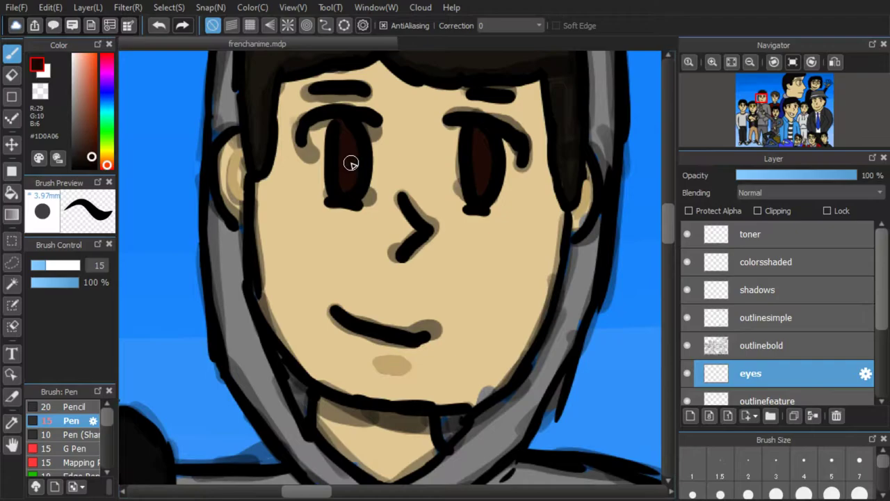
Fill the irises of the large profile man and the bob-haired figure with round glasses with dark brown (#1D0A06)
left_click_drag(496, 147, 492, 227)
left_click_drag(492, 226, 494, 253)
left_click_drag(460, 61, 466, 122)
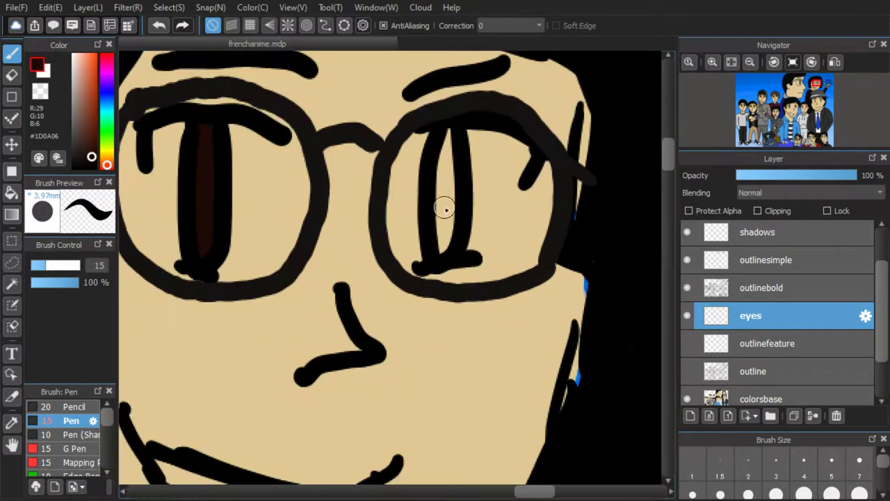
left_click_drag(443, 204, 442, 203)
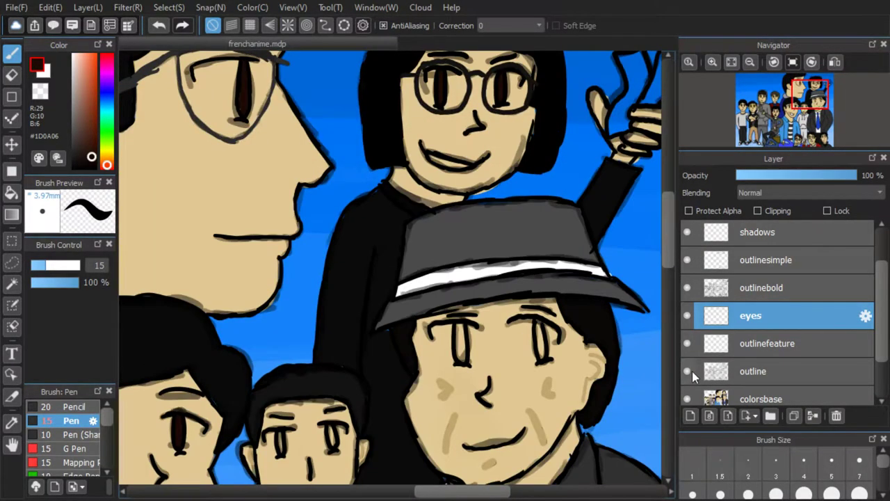
scroll(705, 298, "down", 1)
left_click_drag(758, 309, 748, 376)
mouse_move(750, 309)
left_mouse_down()
mouse_move(741, 376)
mouse_move(743, 324)
left_mouse_up()
key("ctrl+z")
key("ctrl+z")
key("ctrl+z")
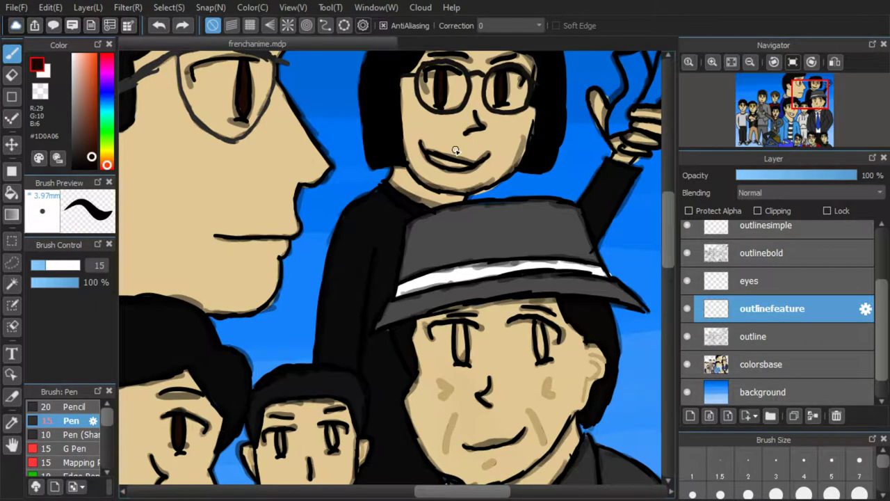
Fill both irises of the man in the hat with dark brown (#1D0A06) on the eyes layer
left_click(752, 281)
scroll(546, 342, "up", 2)
left_click_drag(514, 423, 491, 284)
scroll(491, 284, "down", 2)
left_click_drag(353, 344, 353, 284)
scroll(355, 278, "down", 3)
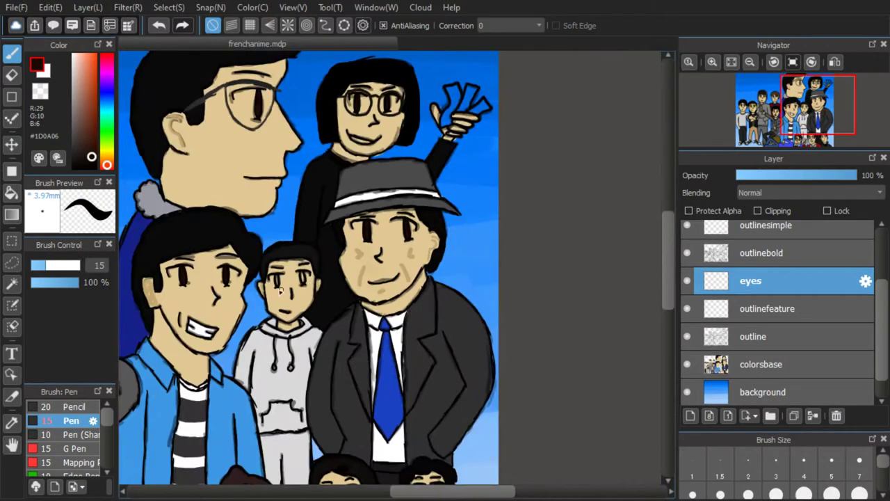
Fill the irises of the youth in the light grey hoodie and the lying man with round glasses with dark brown (#1D0A06)
scroll(278, 270, "up", 4)
left_click_drag(301, 254, 300, 326)
left_click_drag(493, 237, 504, 295)
scroll(506, 257, "down", 4)
scroll(434, 343, "up", 4)
left_click_drag(437, 243, 437, 284)
left_click_drag(318, 229, 318, 253)
scroll(316, 223, "down", 4)
Fill the irises of the moustached man and the black-haired man beside him with dark brown (#1D0A06)
scroll(451, 197, "up", 4)
left_click_drag(446, 298, 439, 232)
left_click_drag(585, 227, 585, 275)
scroll(556, 216, "down", 4)
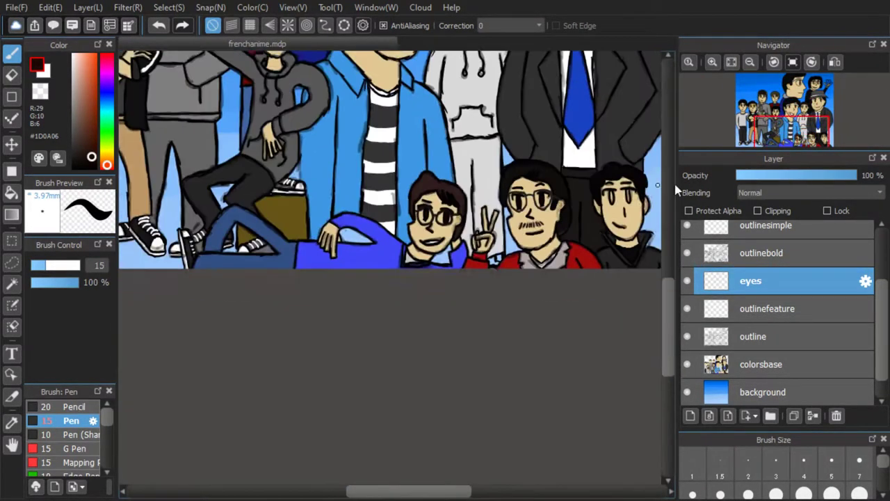
scroll(626, 184, "up", 4)
left_click_drag(496, 292, 491, 232)
left_click_drag(394, 299, 393, 236)
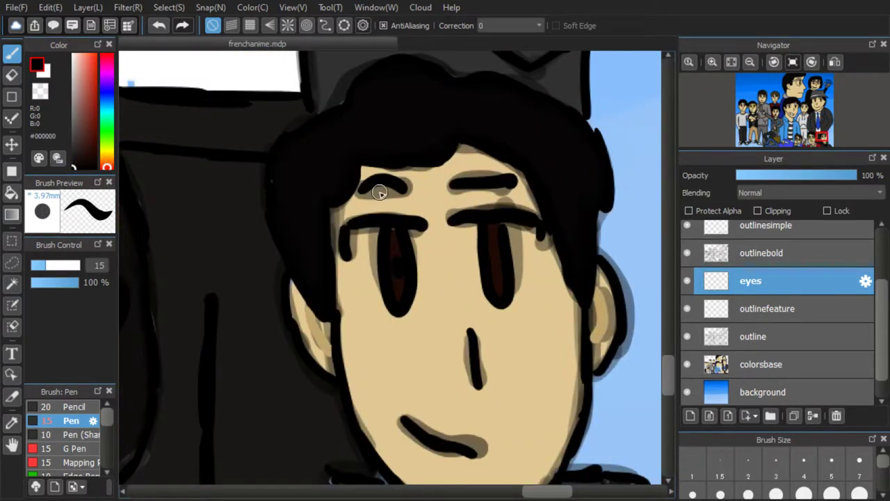
Paint black (#000000) pupils in the eyes of the moustached man and the lying man with round glasses
scroll(489, 225, "down", 2)
scroll(552, 193, "up", 2)
left_click_drag(552, 192, 541, 157)
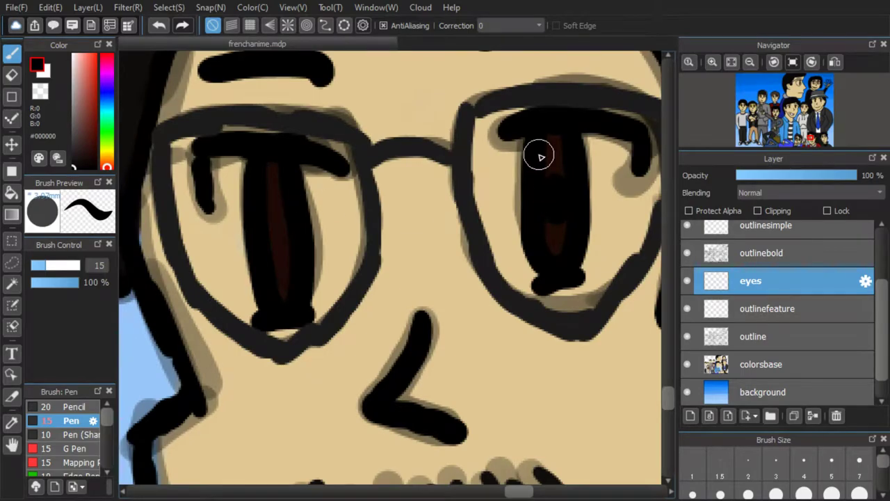
scroll(276, 194, "down", 2)
scroll(278, 194, "up", 2)
left_click(548, 221)
scroll(461, 149, "down", 2)
scroll(495, 115, "up", 1)
Paint black pupils on the man in the hat, the bob-haired figure and the large profile man
left_click_drag(621, 100, 482, 96)
scroll(481, 96, "down", 6)
scroll(488, 130, "up", 6)
left_click_drag(479, 174, 477, 157)
scroll(383, 173, "down", 1)
left_click_drag(598, 167, 341, 187)
scroll(340, 188, "down", 2)
scroll(473, 199, "up", 2)
scroll(473, 199, "down", 1)
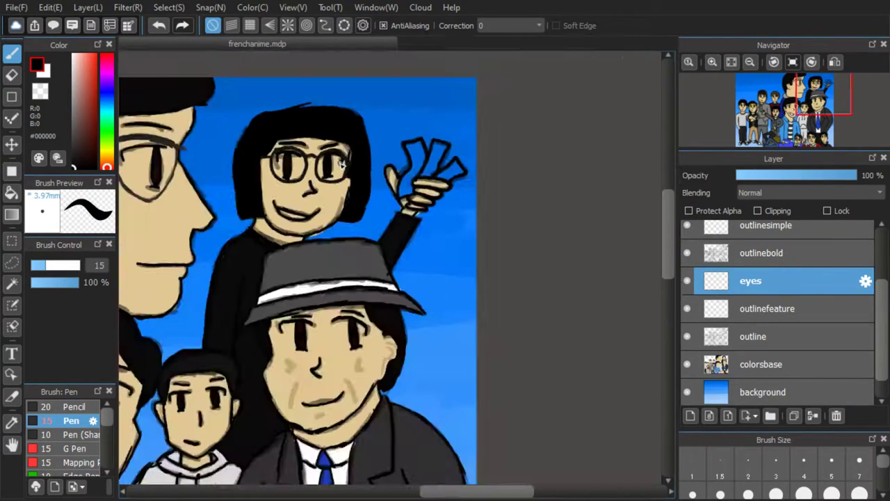
scroll(206, 141, "up", 1)
scroll(207, 141, "down", 1)
scroll(302, 142, "up", 2)
scroll(384, 105, "down", 3)
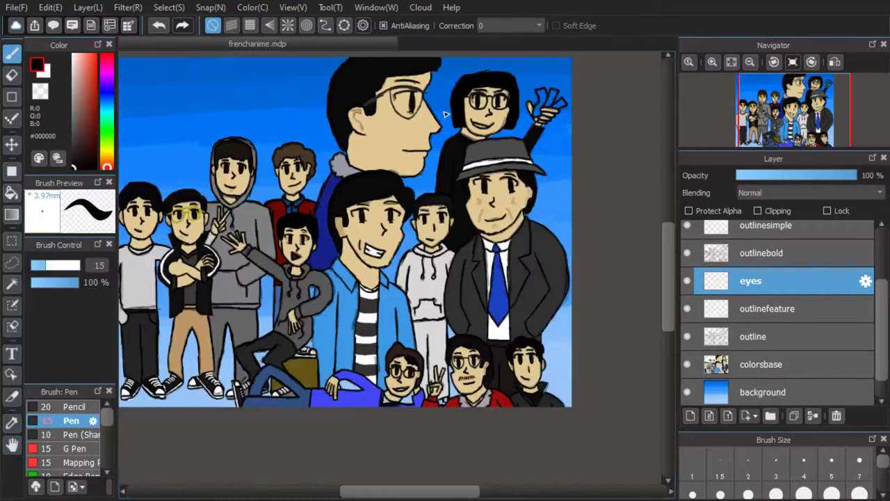
Paint black pupils in the eyes of the youth in the light grey hoodie and the grinning man
scroll(307, 208, "up", 1)
scroll(299, 244, "up", 2)
scroll(315, 235, "down", 1)
scroll(315, 235, "up", 3)
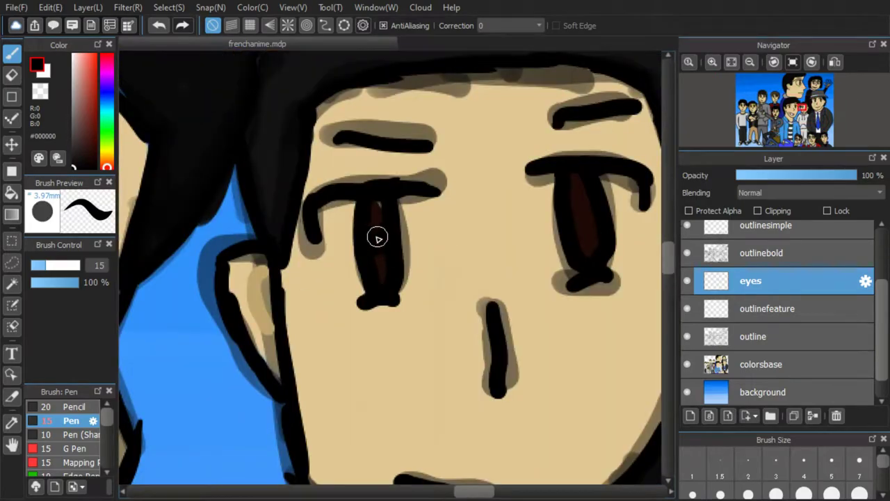
scroll(587, 220, "down", 2)
scroll(285, 278, "up", 2)
scroll(321, 297, "down", 1)
scroll(242, 278, "up", 1)
Paint black pupils in the eyes of the brown-haired man in the red jacket and the hooded man
scroll(268, 261, "down", 2)
scroll(362, 181, "up", 2)
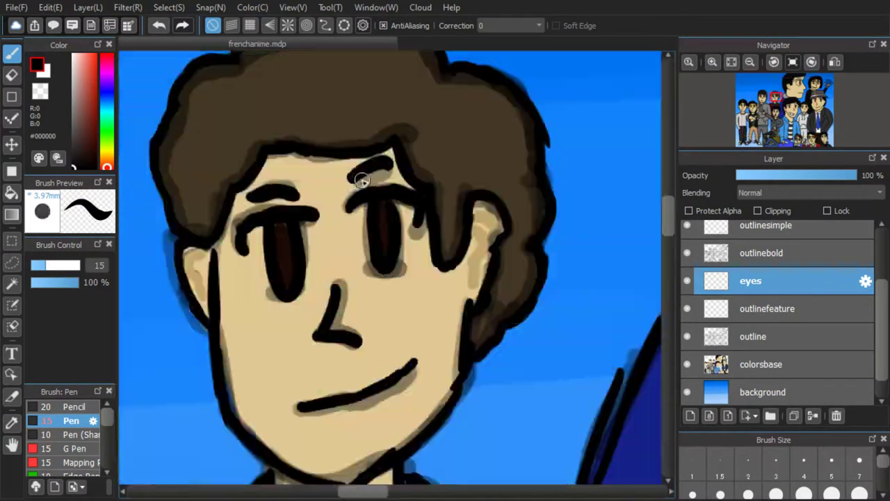
left_click(284, 248)
scroll(283, 247, "down", 2)
scroll(390, 272, "up", 2)
left_click(407, 282)
left_click(220, 277)
scroll(483, 197, "down", 2)
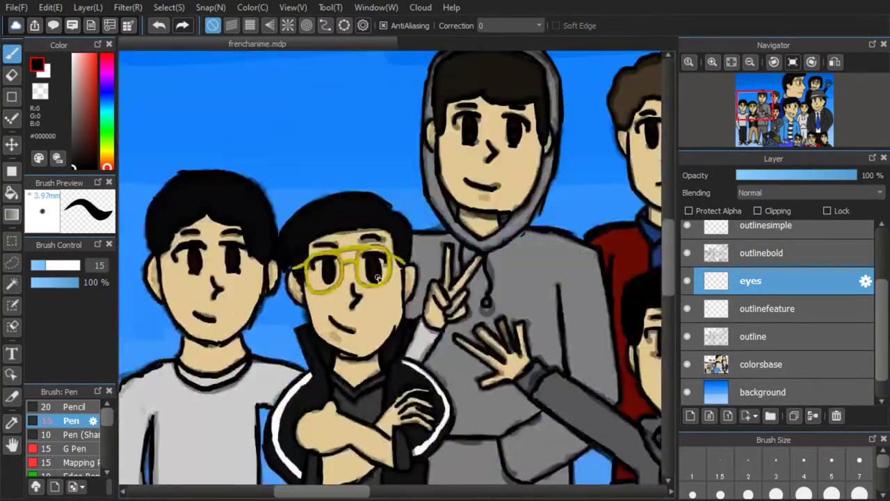
Paint black pupils in the eyes of the man with yellow glasses and the black-trousered man
scroll(384, 274, "up", 2)
left_click(363, 255)
left_click(226, 259)
scroll(246, 216, "down", 2)
scroll(217, 235, "up", 2)
left_click(348, 239)
left_click(498, 223)
Paint the eye whites of the lying man with round glasses and the moustached man in white (#FFFFFF)
scroll(499, 222, "down", 4)
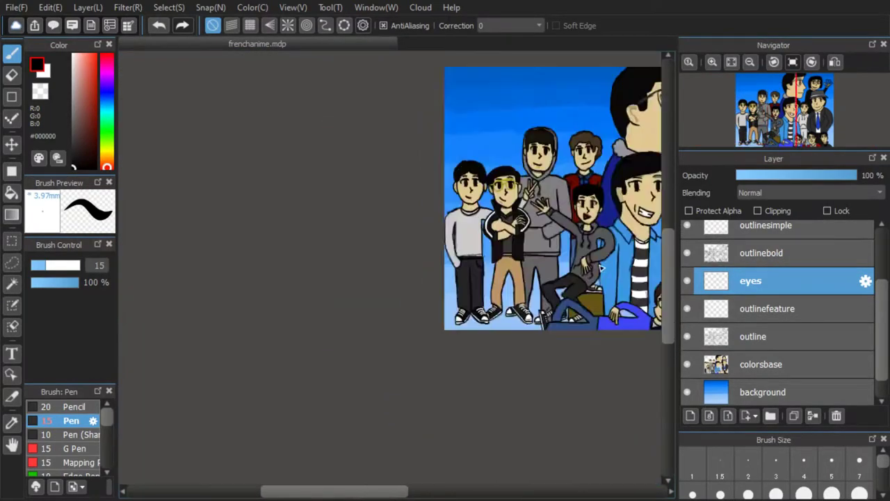
scroll(558, 335, "up", 4)
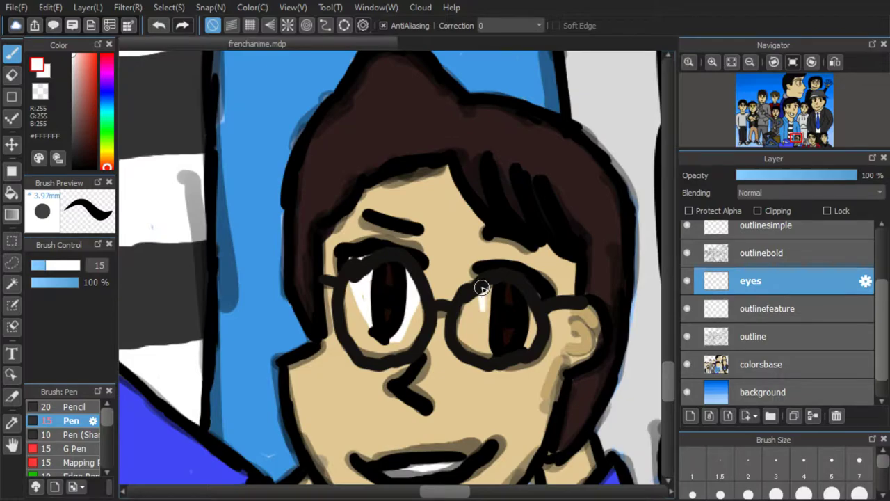
scroll(485, 288, "down", 2)
scroll(596, 274, "up", 2)
mouse_move(647, 212)
left_mouse_down()
mouse_move(642, 229)
mouse_move(635, 219)
left_mouse_up()
left_click_drag(567, 205, 582, 247)
mouse_move(449, 224)
left_mouse_down()
mouse_move(434, 314)
mouse_move(441, 202)
left_mouse_up()
mouse_move(367, 251)
left_mouse_down()
mouse_move(372, 269)
mouse_move(374, 216)
mouse_move(388, 188)
mouse_move(370, 174)
mouse_move(393, 157)
left_mouse_up()
scroll(376, 222, "down", 4)
Paint the eye whites of the black-haired man beside the moustached man in white
scroll(523, 343, "up", 4)
left_click_drag(453, 162, 457, 185)
scroll(543, 167, "up", 2)
mouse_move(332, 179)
left_mouse_down()
mouse_move(351, 232)
mouse_move(358, 189)
left_mouse_up()
mouse_move(495, 193)
left_mouse_down()
mouse_move(460, 286)
mouse_move(478, 183)
left_mouse_up()
scroll(467, 263, "down", 5)
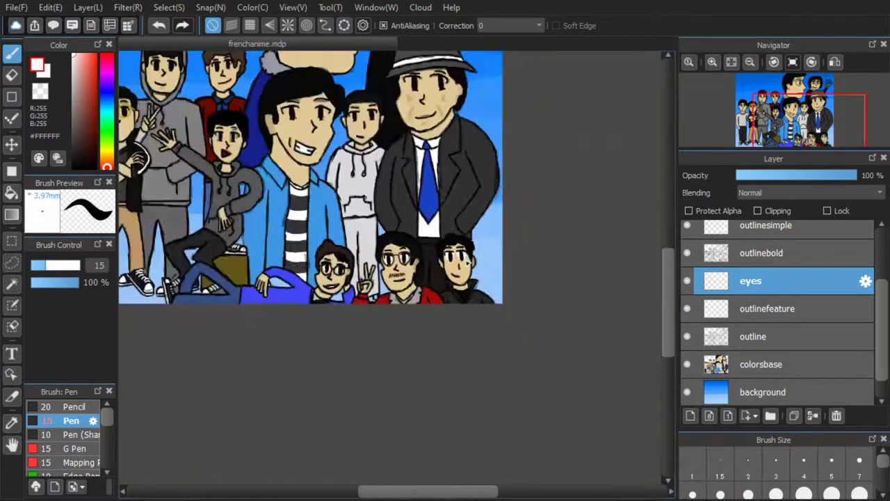
Paint the whites of both eyes of the man in the hat with white (#FFFFFF)
scroll(439, 73, "up", 5)
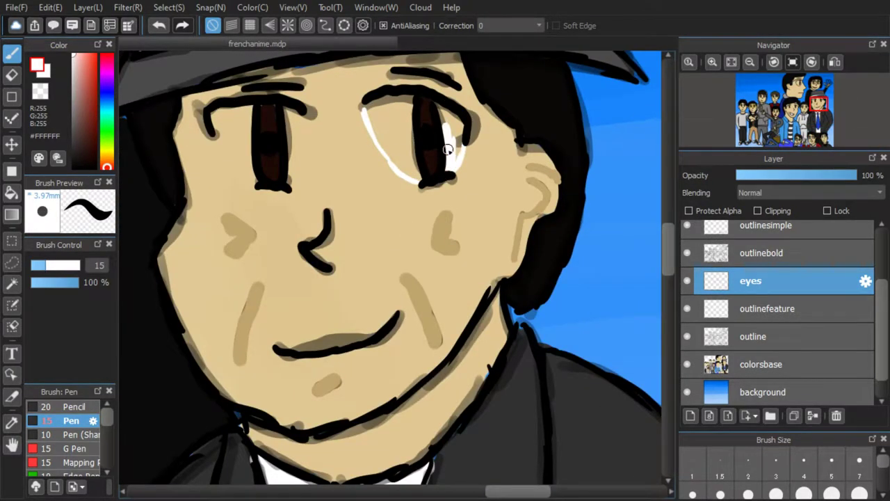
scroll(443, 126, "up", 3)
mouse_move(435, 316)
left_mouse_down()
mouse_move(425, 292)
mouse_move(390, 290)
mouse_move(356, 205)
mouse_move(287, 108)
mouse_move(318, 135)
mouse_move(397, 145)
left_mouse_up()
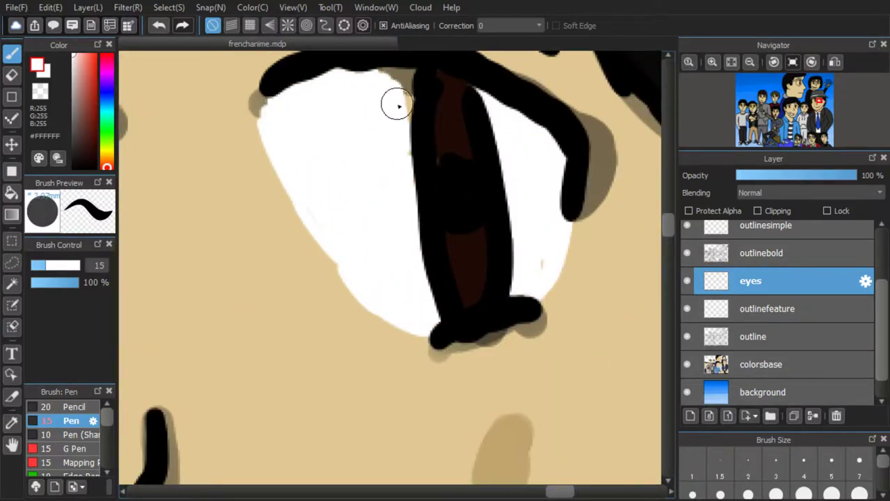
scroll(398, 145, "down", 3)
scroll(322, 207, "up", 3)
left_click_drag(322, 208, 384, 278)
mouse_move(441, 277)
left_mouse_down()
mouse_move(433, 281)
mouse_move(441, 176)
left_mouse_up()
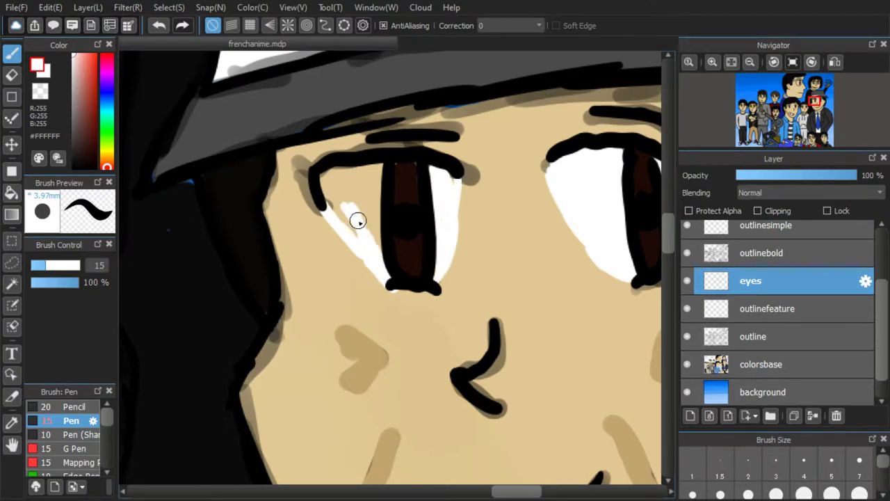
left_click_drag(371, 246, 375, 197)
scroll(329, 178, "down", 3)
Paint the whites of both eyes of the youth in the light grey hoodie
scroll(298, 388, "up", 3)
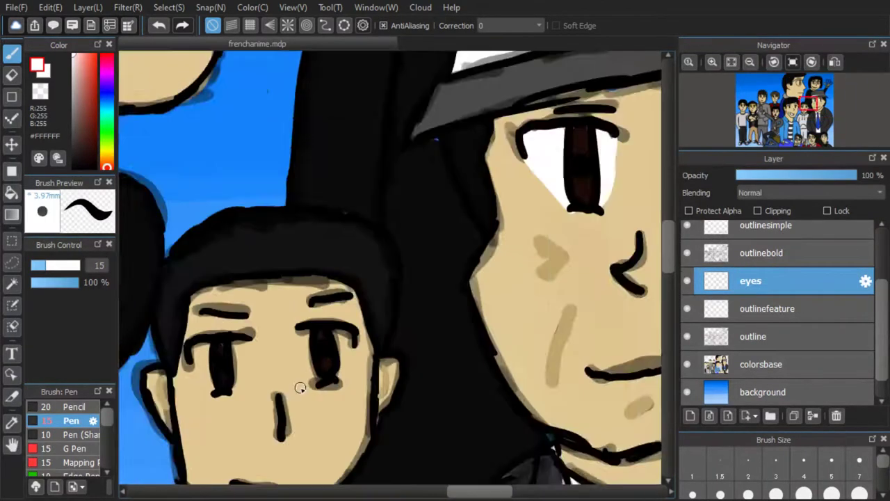
left_click_drag(374, 321, 356, 358)
left_click_drag(354, 307, 364, 301)
left_click_drag(292, 306, 319, 376)
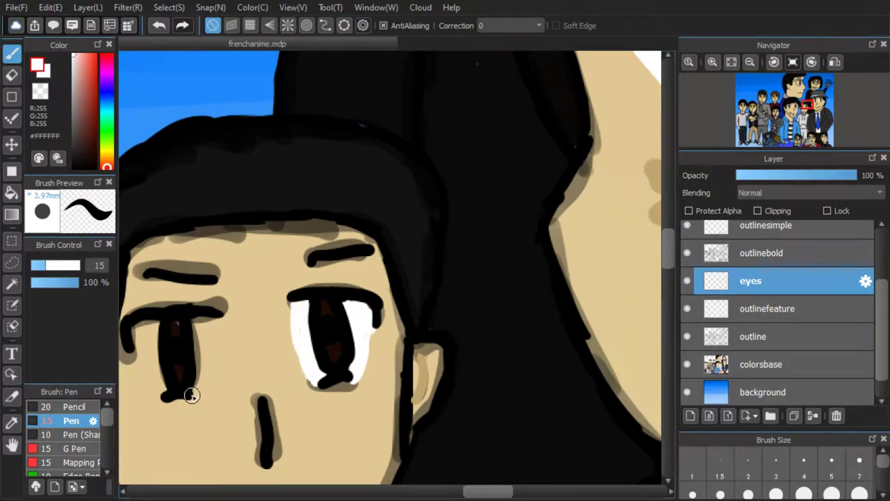
left_click_drag(192, 395, 201, 351)
scroll(229, 312, "down", 4)
scroll(184, 338, "up", 5)
left_click_drag(280, 333, 249, 260)
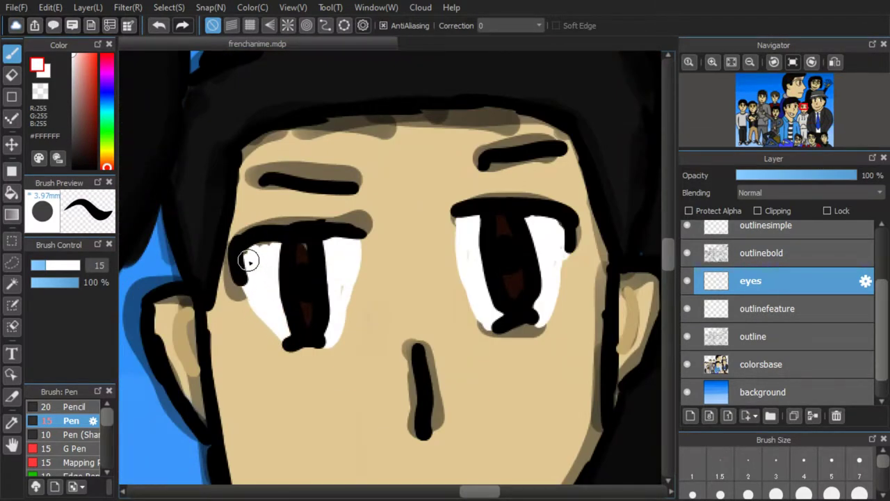
scroll(363, 306, "down", 3)
scroll(373, 284, "up", 3)
Paint the whites of both eyes of the grinning man in the blue shirt
scroll(374, 285, "down", 6)
scroll(296, 295, "up", 5)
mouse_move(297, 293)
left_mouse_down()
mouse_move(304, 264)
mouse_move(341, 221)
mouse_move(314, 213)
mouse_move(315, 228)
left_mouse_up()
mouse_move(232, 196)
left_mouse_down()
mouse_move(244, 258)
mouse_move(256, 189)
left_mouse_up()
scroll(287, 196, "left", 5)
mouse_move(325, 284)
left_mouse_down()
mouse_move(324, 239)
mouse_move(341, 177)
left_mouse_up()
mouse_move(216, 229)
left_mouse_down()
mouse_move(276, 277)
mouse_move(211, 199)
mouse_move(236, 209)
left_mouse_up()
left_click_drag(268, 178, 257, 176)
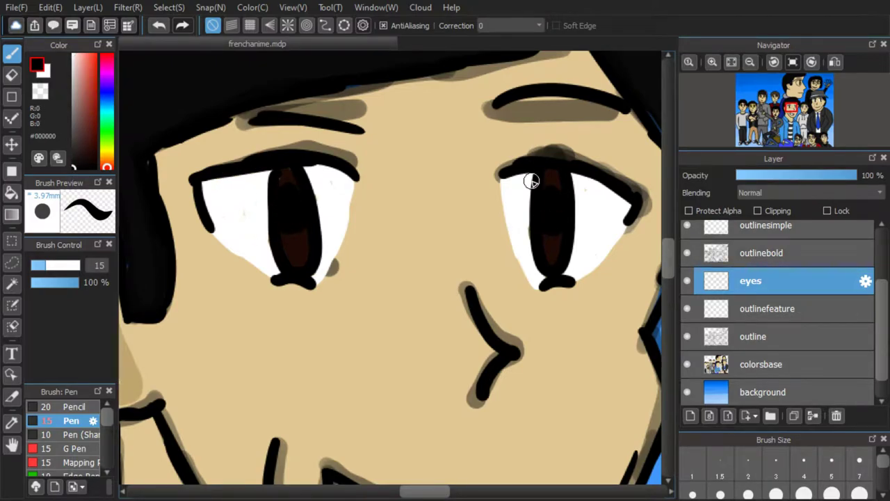
Switch back to white (#FFFFFF) and paint the eye white of the large profile man behind his glasses
left_click(46, 72)
scroll(355, 219, "down", 8)
scroll(372, 112, "up", 7)
left_click_drag(387, 124, 371, 96)
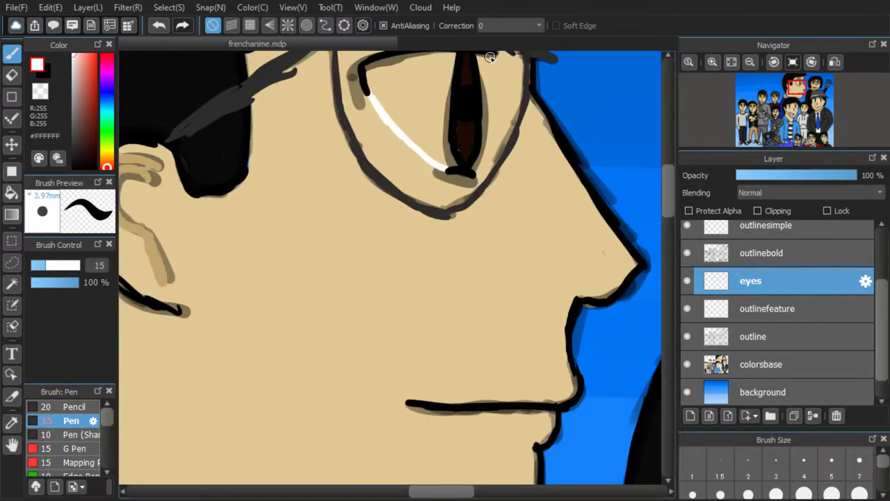
scroll(423, 308, "up", 3)
mouse_move(423, 308)
left_mouse_down()
mouse_move(410, 338)
mouse_move(368, 264)
mouse_move(446, 281)
mouse_move(451, 260)
mouse_move(415, 188)
mouse_move(327, 223)
left_mouse_up()
scroll(328, 222, "up", 3)
mouse_move(330, 381)
left_mouse_down()
mouse_move(370, 288)
mouse_move(557, 314)
mouse_move(521, 199)
left_mouse_up()
Paint the whites of both eyes of the bob-haired figure with round glasses
scroll(521, 199, "down", 5)
scroll(554, 251, "up", 5)
mouse_move(390, 189)
left_mouse_down()
mouse_move(392, 135)
mouse_move(443, 215)
mouse_move(456, 190)
left_mouse_up()
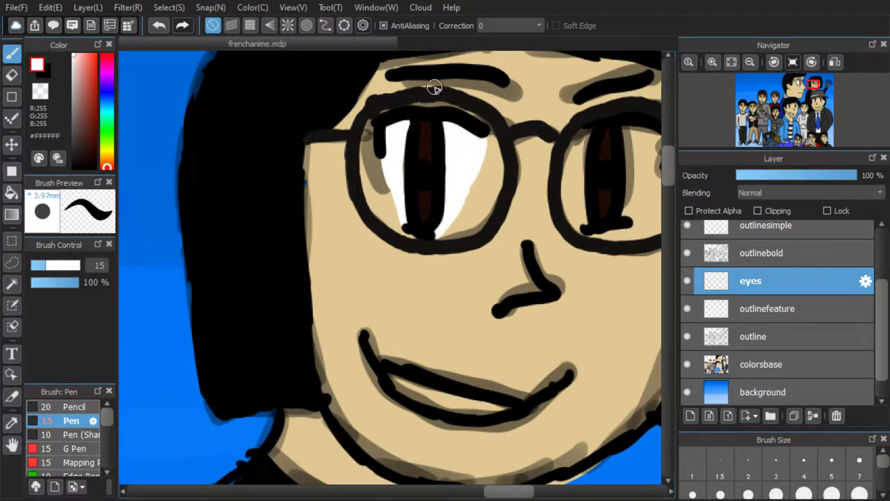
scroll(562, 74, "up", 2)
left_click_drag(563, 74, 572, 248)
scroll(573, 248, "down", 1)
mouse_move(487, 237)
left_mouse_down()
mouse_move(521, 155)
mouse_move(470, 115)
mouse_move(481, 123)
left_mouse_up()
Paint the whites of both eyes of the brown-haired man in the red jacket
scroll(481, 123, "down", 4)
scroll(408, 185, "up", 4)
mouse_move(397, 212)
left_mouse_down()
mouse_move(406, 137)
mouse_move(349, 181)
left_mouse_up()
left_click_drag(275, 249, 265, 189)
left_click_drag(216, 251, 201, 196)
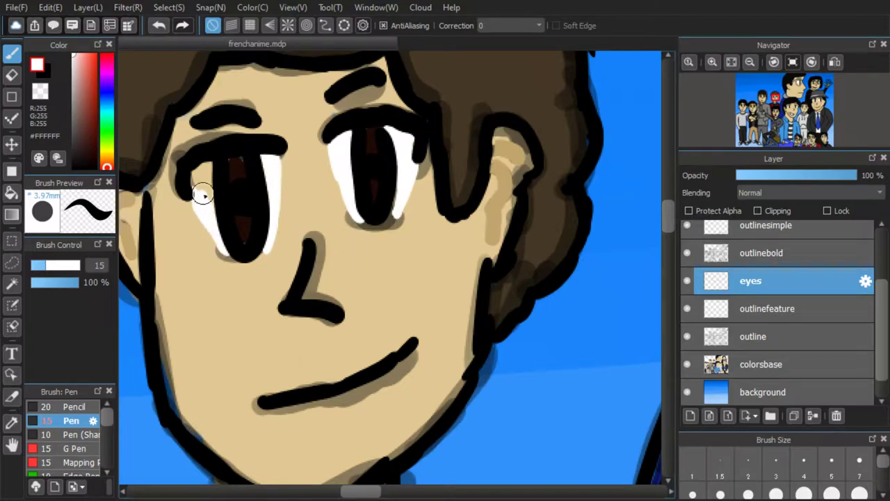
Draw black lower-lid strokes under both eyes of the brown-haired man on the outlinebold layer
left_click(730, 256)
left_click_drag(229, 250, 253, 257)
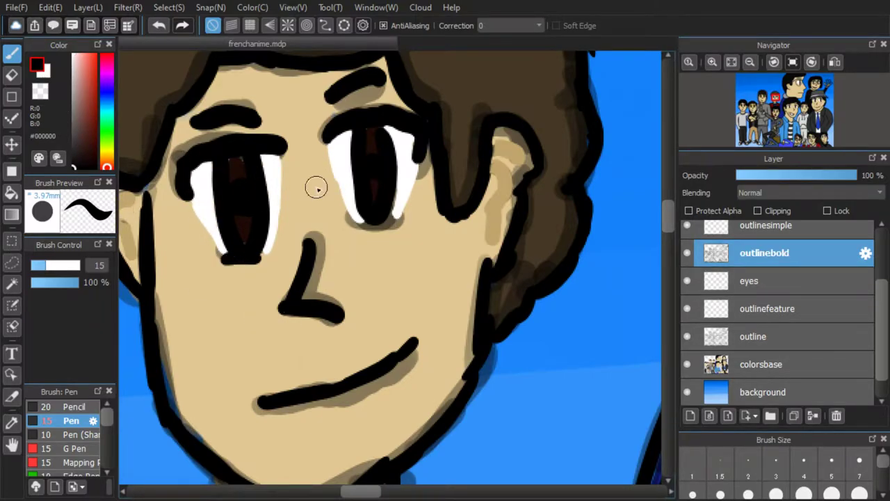
left_click_drag(363, 223, 391, 225)
scroll(459, 246, "down", 4)
scroll(466, 246, "up", 4)
Return to the eyes layer and paint the eye whites of the seated man and the hooded man in white
left_click(741, 272)
key("x")
scroll(314, 177, "down", 4)
scroll(315, 182, "up", 5)
left_click_drag(272, 77, 296, 182)
left_click_drag(335, 188, 353, 103)
scroll(395, 145, "down", 3)
scroll(243, 101, "up", 4)
mouse_move(260, 238)
left_mouse_down()
mouse_move(243, 199)
mouse_move(284, 145)
mouse_move(263, 179)
left_mouse_up()
left_click_drag(391, 158, 360, 296)
scroll(391, 146, "down", 4)
scroll(390, 146, "down", 3)
Paint the whites of both eyes of the man with yellow glasses
scroll(251, 292, "up", 5)
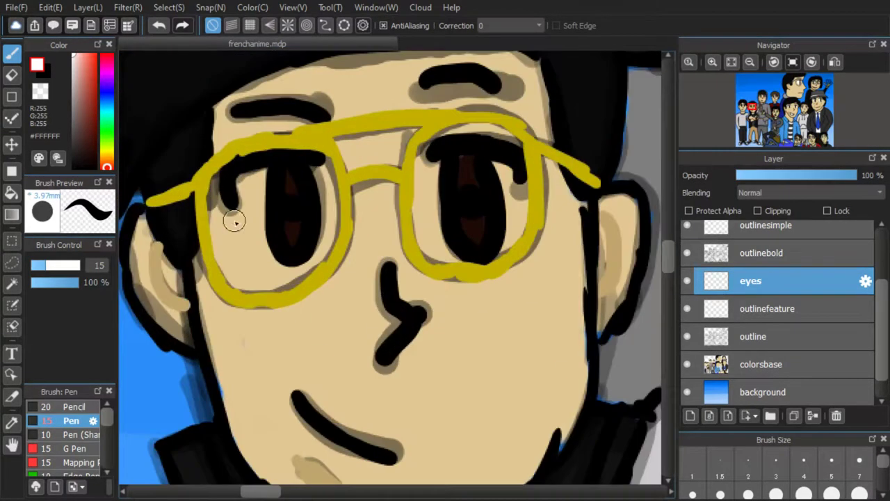
mouse_move(236, 222)
left_mouse_down()
mouse_move(242, 195)
mouse_move(260, 201)
left_mouse_up()
left_click_drag(431, 161, 446, 229)
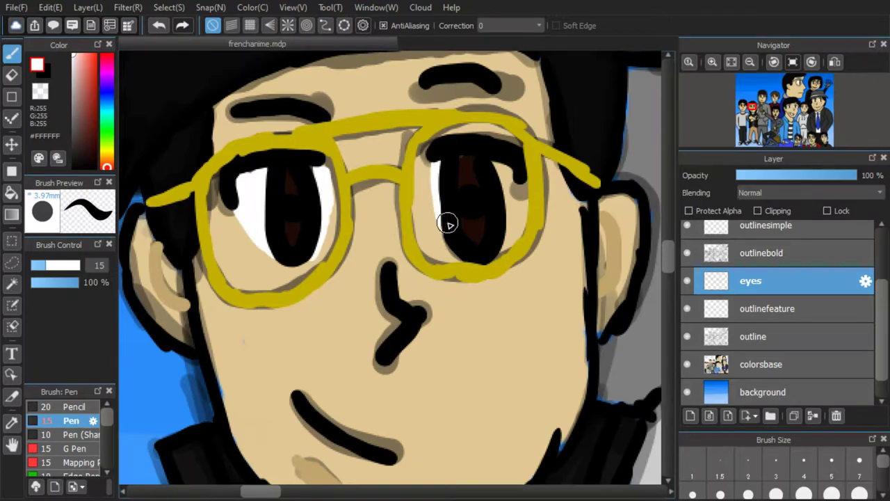
left_click_drag(504, 166, 513, 223)
Paint the whites of both eyes of the black-trousered man in the light shirt
scroll(510, 175, "up", 3)
left_click_drag(354, 113, 388, 261)
mouse_move(512, 139)
left_mouse_down()
mouse_move(471, 257)
mouse_move(457, 157)
left_mouse_up()
left_click_drag(228, 281, 227, 131)
scroll(226, 132, "down", 2)
mouse_move(279, 199)
left_mouse_down()
mouse_move(320, 241)
mouse_move(290, 164)
left_mouse_up()
scroll(291, 165, "down", 4)
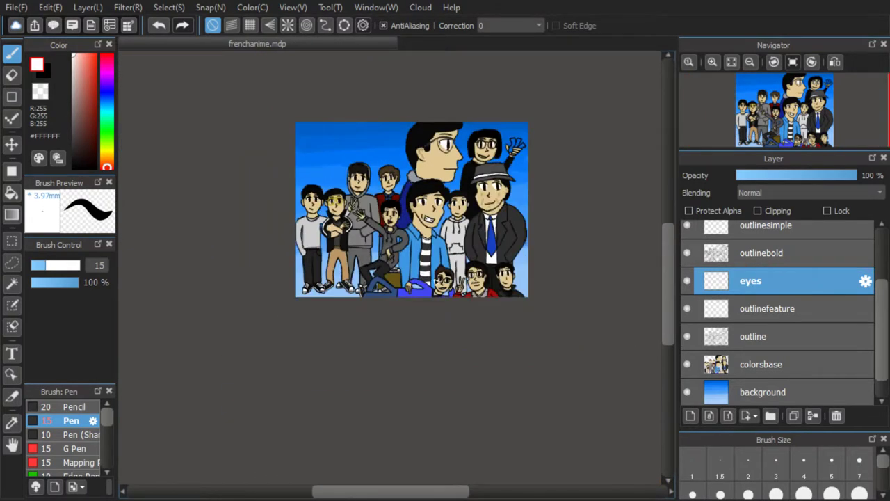
Sample black and paint pupils in the irises of the men in the bottom row on the eyes layer
scroll(468, 267, "up", 5)
left_click(468, 267, "alt")
scroll(487, 268, "down", 4)
scroll(398, 145, "up", 5)
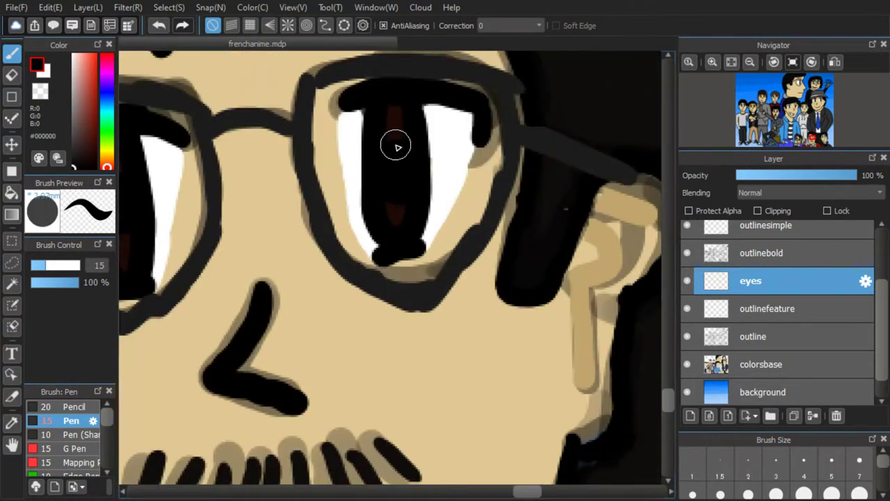
scroll(387, 147, "down", 3)
scroll(302, 157, "down", 3)
scroll(378, 80, "up", 4)
scroll(378, 79, "up", 2)
scroll(252, 145, "down", 3)
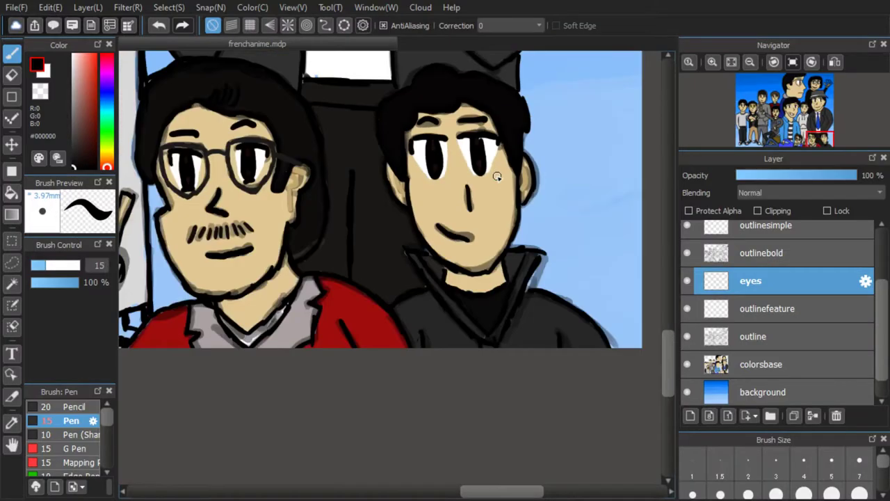
scroll(496, 175, "up", 3)
scroll(293, 173, "down", 4)
Paint black pupils for the bob-haired figure in glasses and the large man in profile
scroll(278, 104, "up", 3)
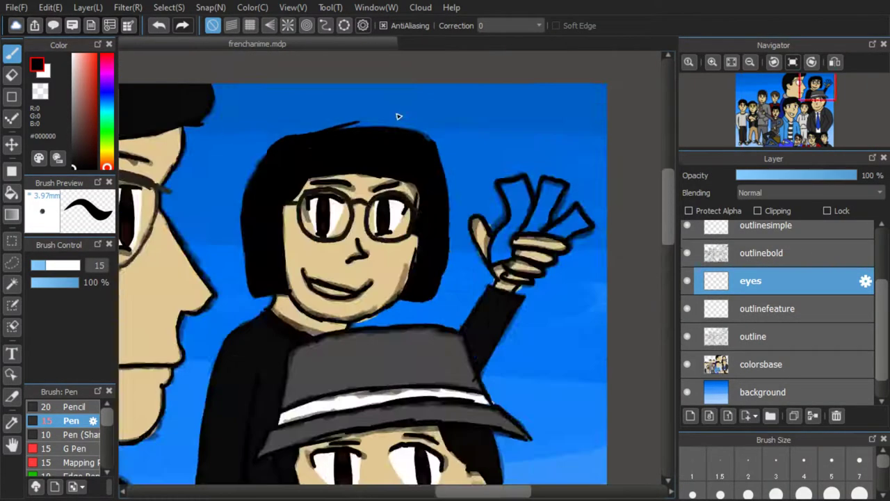
scroll(405, 164, "up", 3)
scroll(340, 307, "down", 2)
scroll(215, 276, "down", 3)
scroll(153, 279, "up", 3)
scroll(244, 318, "down", 3)
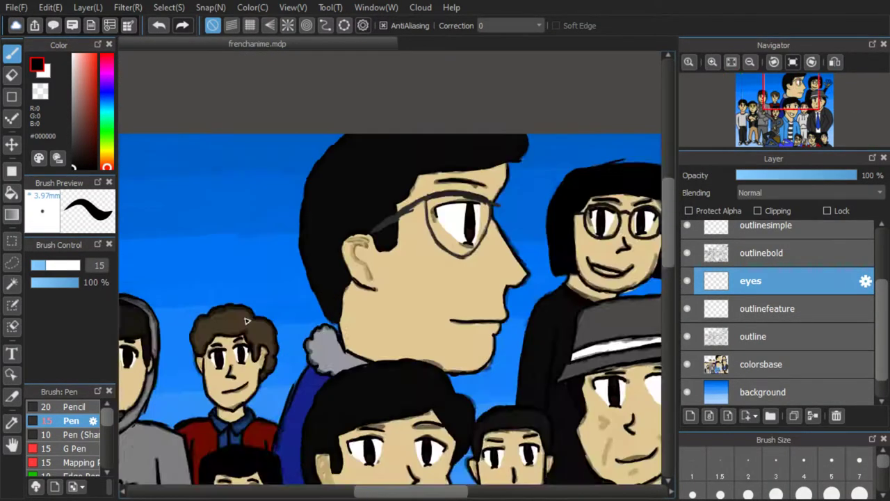
Paint black pupils in the irises of the brown-haired man, the seated man and the hooded man
scroll(342, 235, "up", 3)
scroll(505, 246, "down", 2)
scroll(564, 213, "up", 2)
scroll(435, 177, "down", 2)
scroll(307, 185, "up", 3)
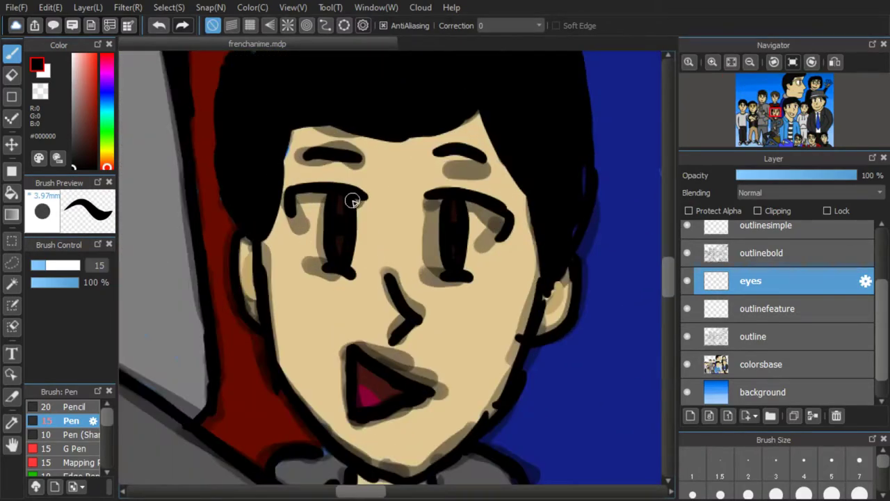
scroll(317, 181, "down", 4)
scroll(323, 98, "up", 3)
scroll(272, 105, "down", 1)
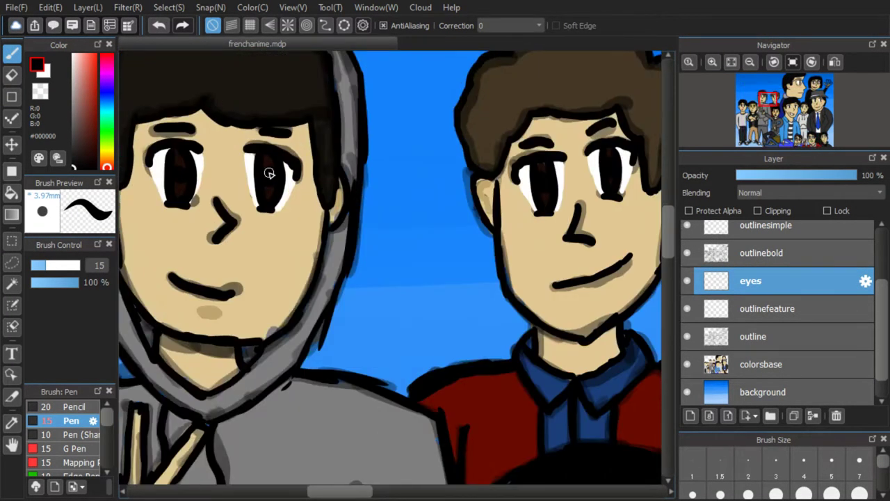
Paint black pupils in the irises of the man with yellow glasses and the leftmost man
scroll(179, 180, "down", 2)
scroll(213, 308, "up", 3)
scroll(345, 309, "down", 2)
scroll(351, 273, "up", 3)
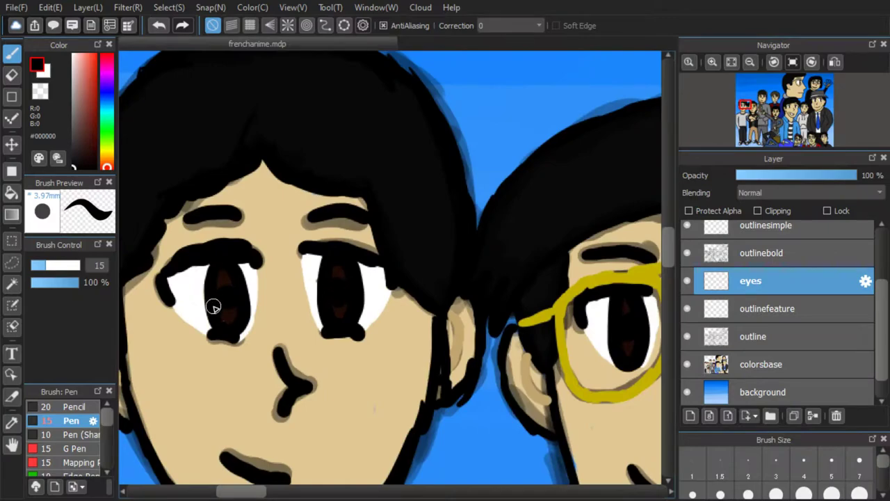
scroll(284, 231, "down", 3)
Switch to white and paint the whites of both eyes of the open-mouthed seated man
scroll(518, 307, "up", 3)
left_click(43, 71)
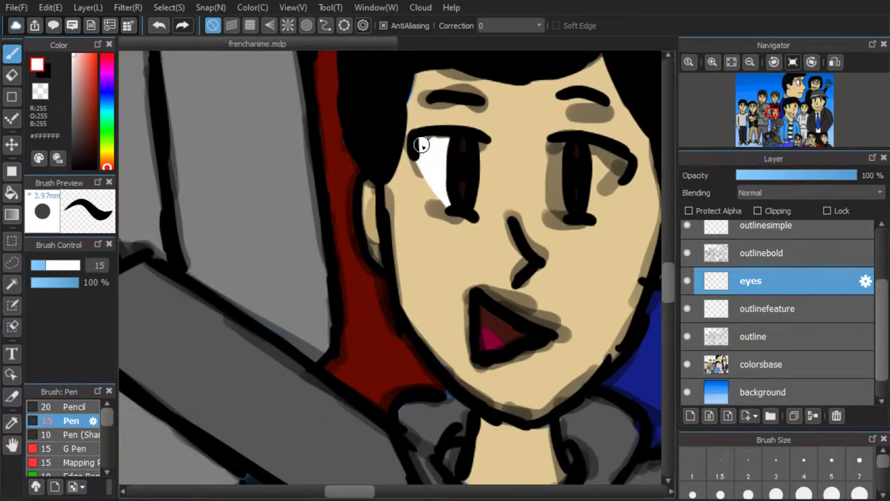
left_click_drag(424, 146, 480, 204)
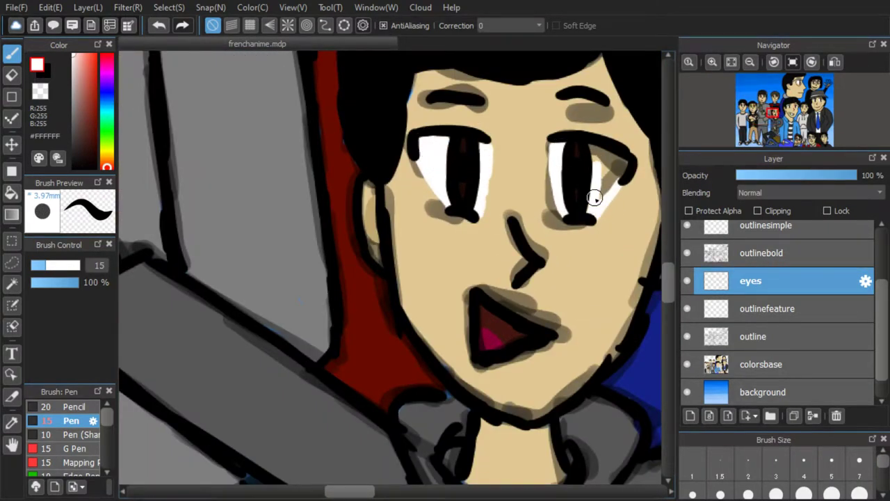
scroll(609, 180, "down", 4)
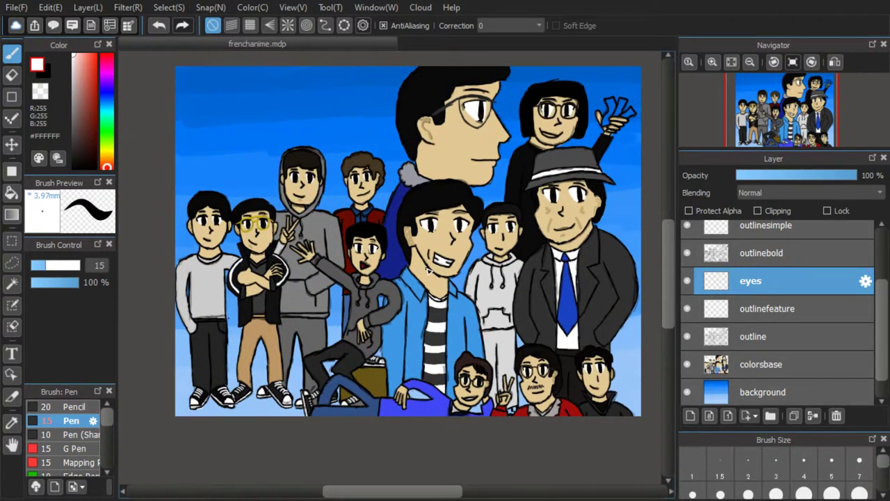
On the colorsbase layer, colour the banknotes in the bob-haired figure's raised hand green (#1F8F5A)
left_click(729, 360)
left_click(107, 127)
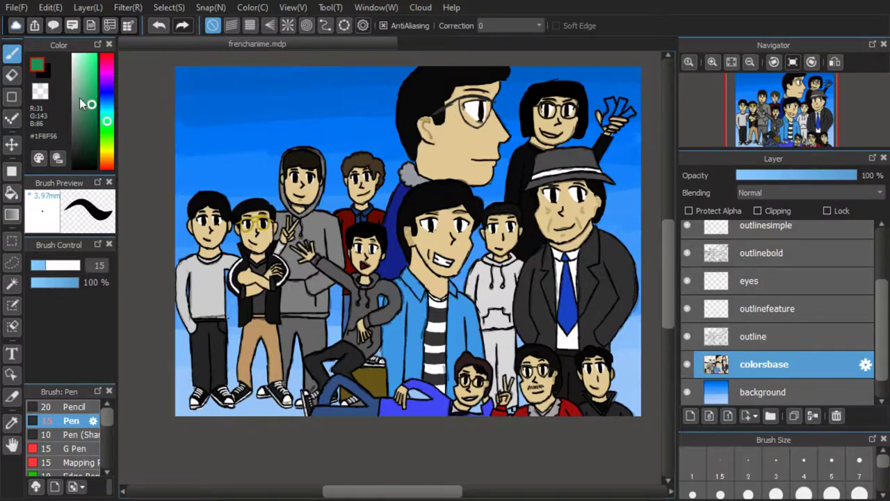
scroll(607, 119, "up", 4)
mouse_move(340, 249)
left_mouse_down()
mouse_move(276, 361)
mouse_move(322, 322)
mouse_move(342, 348)
mouse_move(338, 261)
mouse_move(379, 217)
mouse_move(318, 253)
mouse_move(388, 124)
mouse_move(394, 91)
mouse_move(334, 66)
mouse_move(345, 84)
mouse_move(380, 102)
mouse_move(315, 95)
mouse_move(399, 57)
mouse_move(407, 251)
mouse_move(486, 192)
mouse_move(424, 186)
mouse_move(474, 97)
mouse_move(489, 178)
mouse_move(530, 95)
mouse_move(484, 56)
mouse_move(519, 110)
mouse_move(510, 267)
mouse_move(579, 261)
mouse_move(559, 211)
mouse_move(616, 189)
mouse_move(654, 234)
left_mouse_up()
scroll(603, 193, "down", 5)
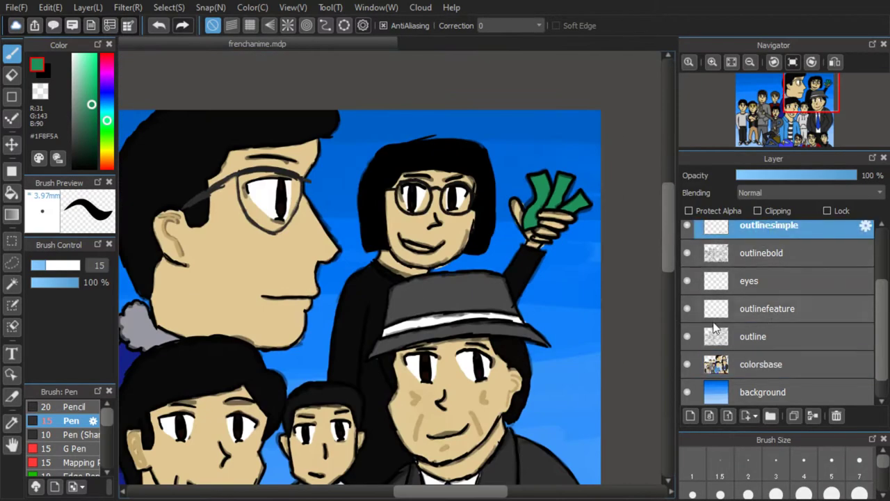
On the outlinesimple layer, write 100$ on the right banknote in black with a size 5.7 pen
left_click(765, 225)
key("x")
scroll(600, 165, "up", 5)
mouse_move(514, 319)
left_mouse_down()
mouse_move(505, 332)
mouse_move(521, 346)
left_mouse_up()
key("ctrl+z")
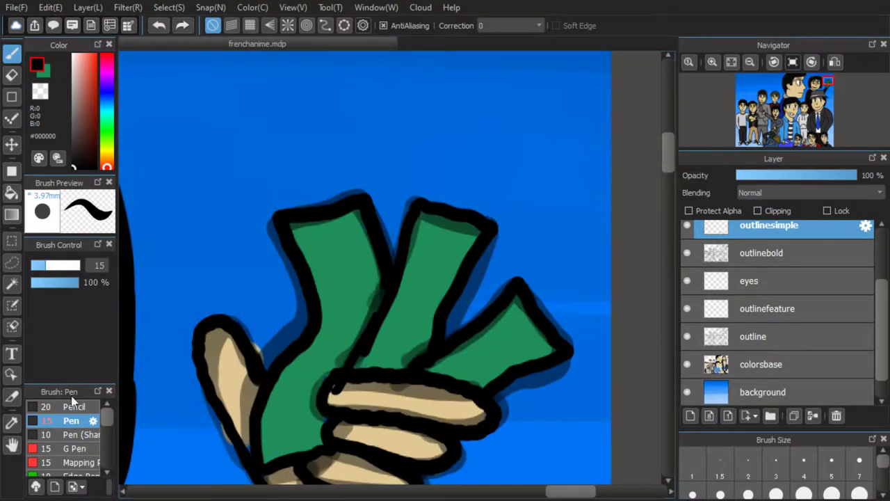
left_click_drag(41, 265, 35, 265)
right_click(511, 336)
left_click_drag(77, 161, 47, 247)
mouse_move(511, 320)
left_mouse_down()
mouse_move(533, 348)
mouse_move(479, 352)
left_mouse_up()
left_click_drag(462, 361, 458, 379)
Write $100$ in black along the middle banknote and the left banknote
left_click_drag(459, 228, 427, 248)
mouse_move(439, 221)
left_mouse_down()
mouse_move(446, 254)
mouse_move(433, 263)
left_mouse_up()
left_click_drag(421, 296, 417, 297)
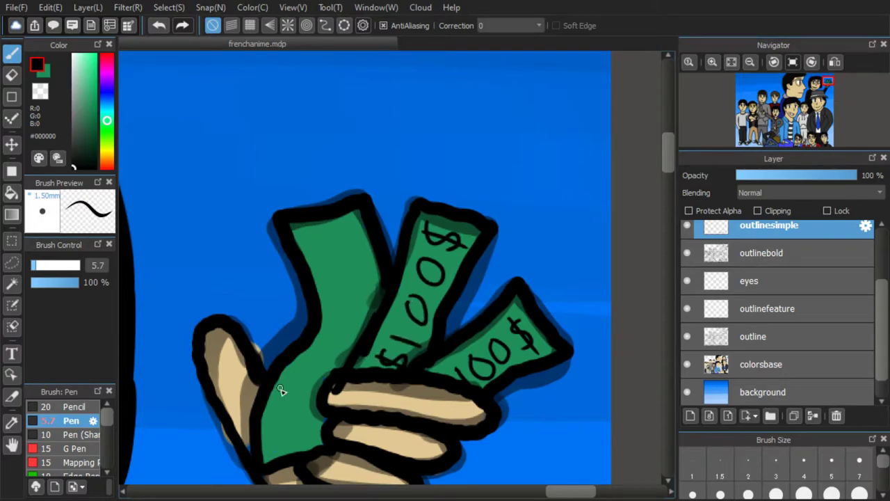
key("ctrl+z")
mouse_move(338, 331)
left_mouse_down()
mouse_move(332, 338)
mouse_move(337, 330)
left_mouse_up()
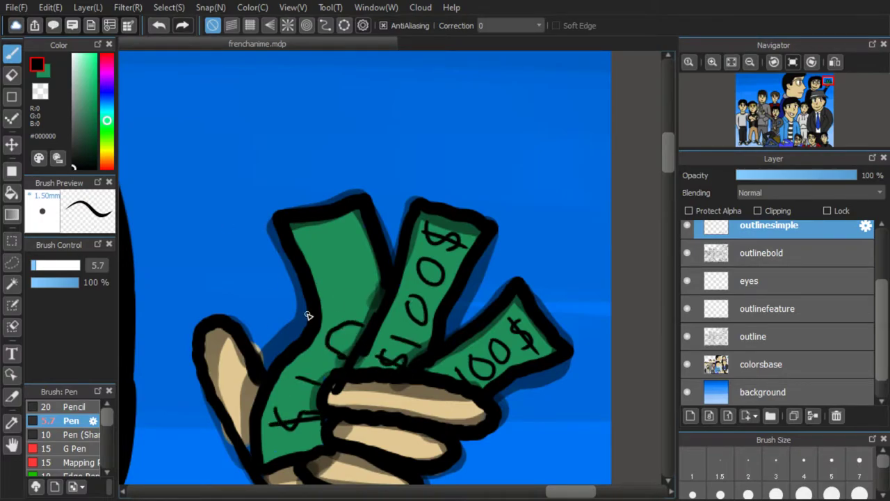
left_click_drag(351, 275, 350, 277)
left_click_drag(327, 234, 360, 232)
left_click_drag(318, 249, 364, 233)
Activate the eyes layer and set the Pen to white at size 15
scroll(477, 265, "down", 5)
scroll(391, 299, "up", 3)
scroll(569, 321, "down", 3)
scroll(529, 330, "down", 3)
scroll(456, 403, "up", 6)
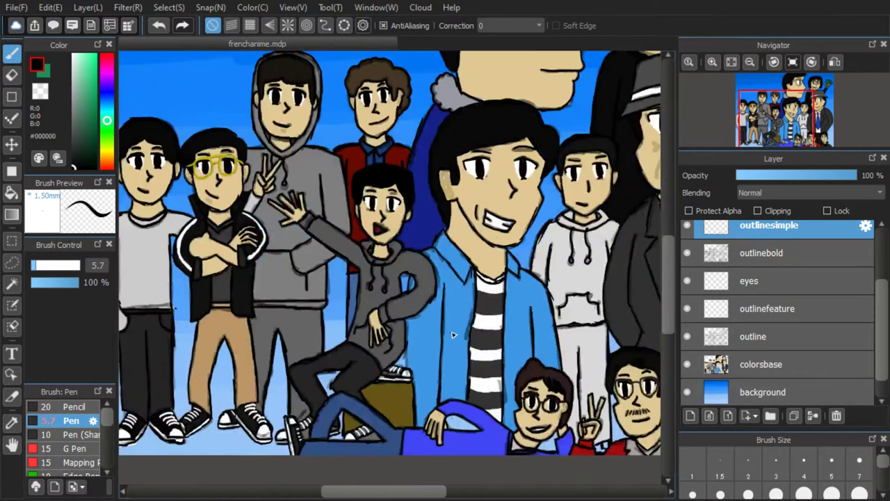
scroll(427, 369, "down", 4)
scroll(337, 282, "up", 2)
scroll(339, 237, "up", 6)
left_click_drag(75, 64, 60, 45)
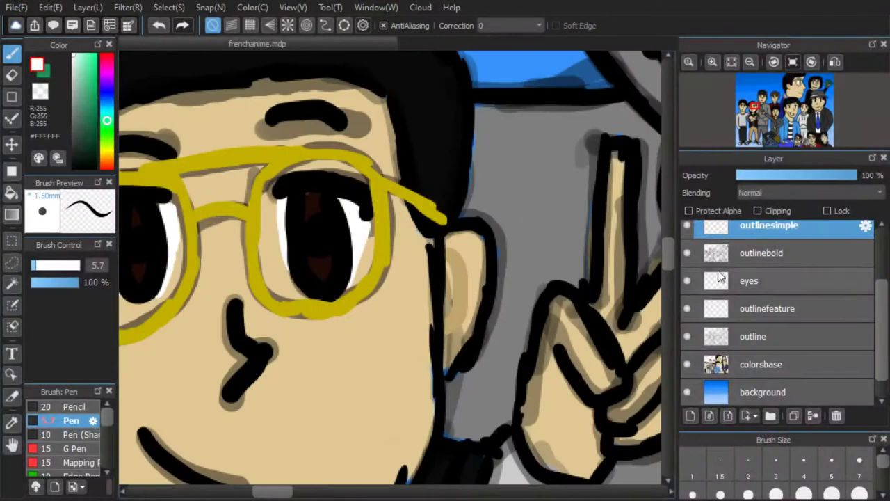
left_click(750, 281)
scroll(76, 431, "down", 2)
left_click(64, 450)
scroll(76, 425, "up", 2)
left_click(71, 421)
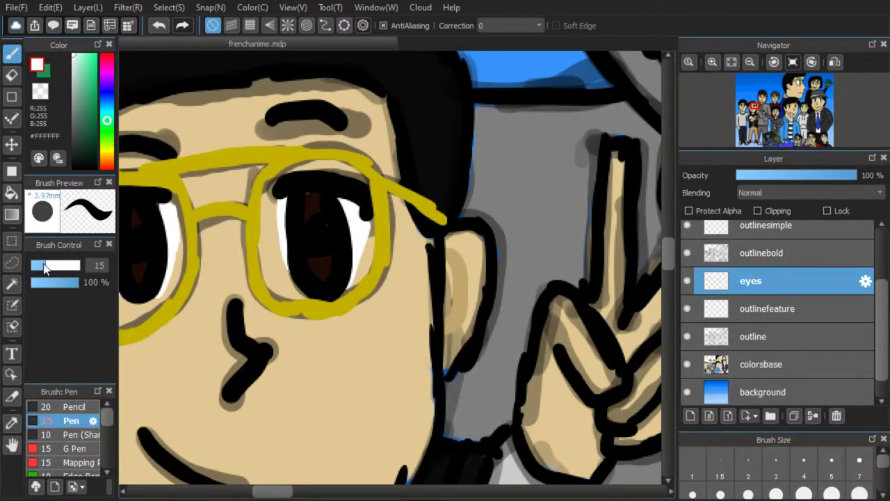
left_click(183, 26)
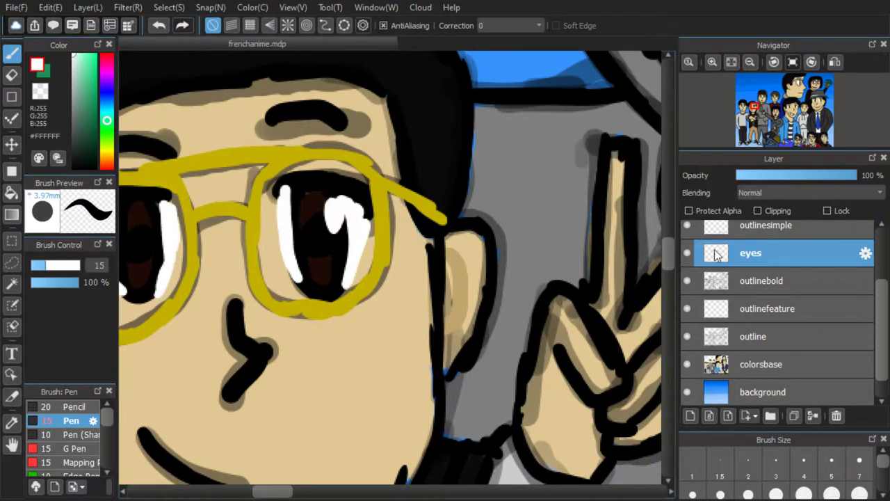
scroll(334, 209, "down", 5)
key("ctrl+z")
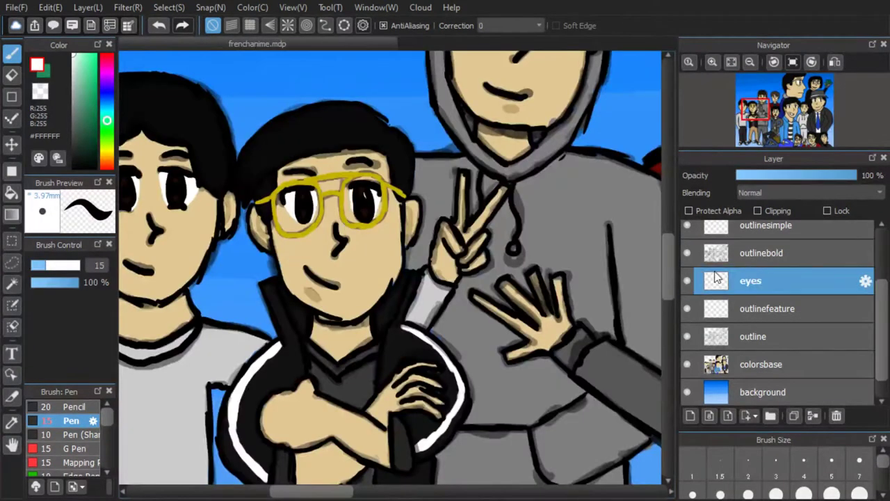
scroll(355, 166, "up", 5)
key("ctrl+z")
key("ctrl+z")
key("ctrl+z")
scroll(535, 225, "down", 2)
scroll(455, 163, "up", 2)
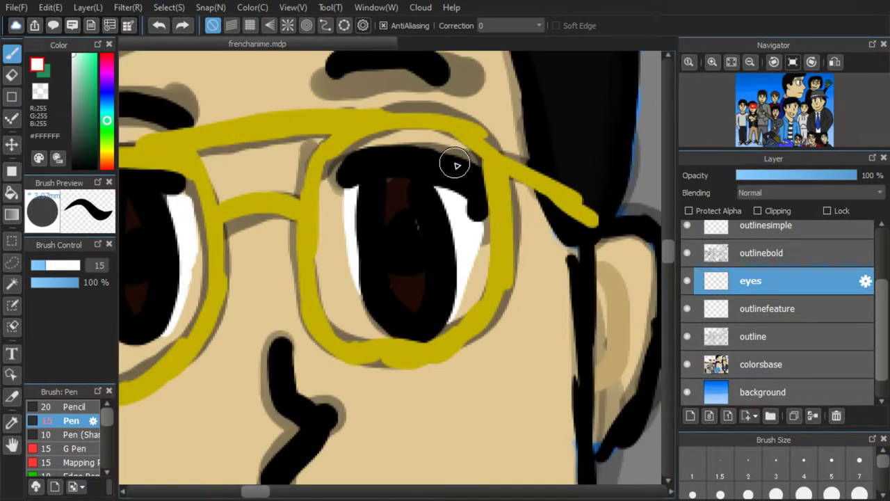
Add a layer named eyewhite above outlinebold and dab white highlights in the eyes of the man with yellow glasses
left_click(691, 415)
left_click_drag(745, 278, 745, 245)
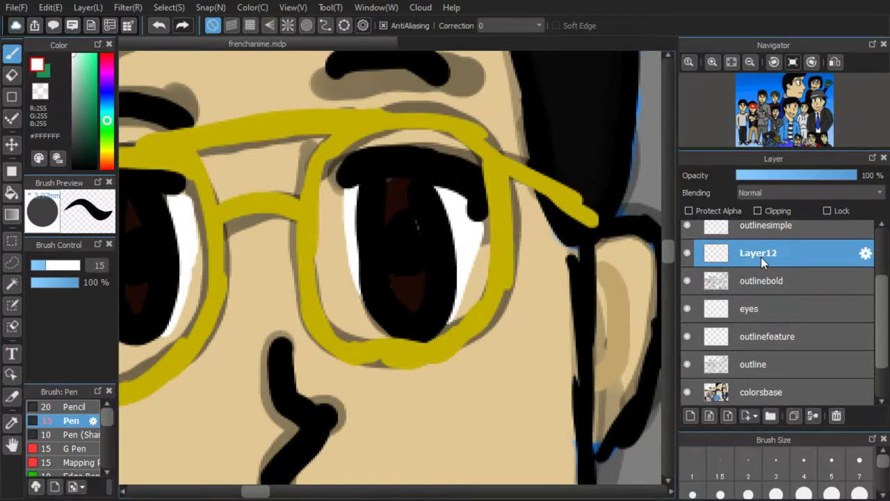
mouse_move(427, 201)
left_mouse_down()
mouse_move(436, 215)
mouse_move(491, 217)
left_mouse_up()
scroll(417, 151, "down", 3)
scroll(487, 213, "up", 2)
scroll(491, 216, "down", 3)
Dab white highlights in the pupils of the leftmost man's eyes
scroll(380, 280, "up", 3)
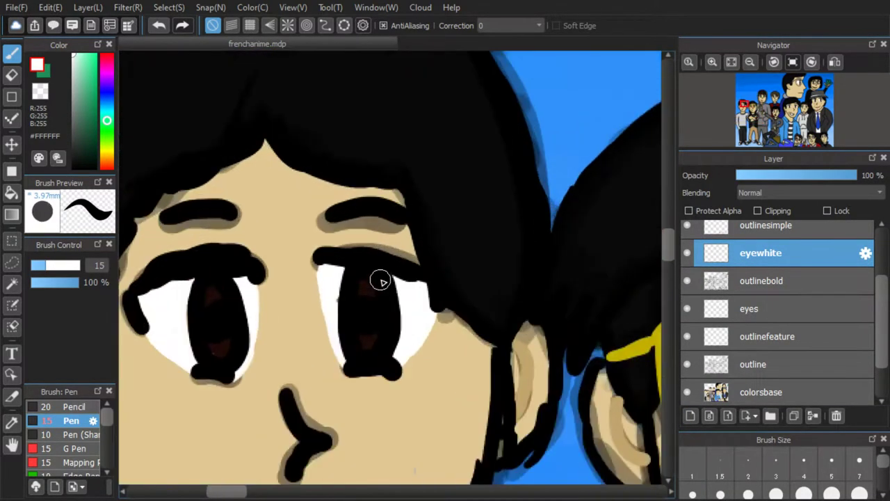
left_click_drag(381, 282, 386, 296)
scroll(384, 285, "down", 1)
scroll(313, 280, "down", 3)
Continue the white eye highlights on the other men in the left and middle of the group
scroll(324, 197, "up", 2)
scroll(423, 218, "up", 2)
scroll(529, 229, "up", 1)
left_click_drag(579, 221, 587, 239)
scroll(549, 199, "down", 3)
left_click_drag(550, 198, 255, 184)
scroll(255, 174, "up", 2)
left_click_drag(253, 153, 259, 166)
mouse_move(258, 169)
left_mouse_down()
mouse_move(416, 142)
mouse_move(280, 173)
left_mouse_up()
scroll(346, 163, "down", 3)
scroll(379, 201, "up", 3)
scroll(301, 198, "down", 3)
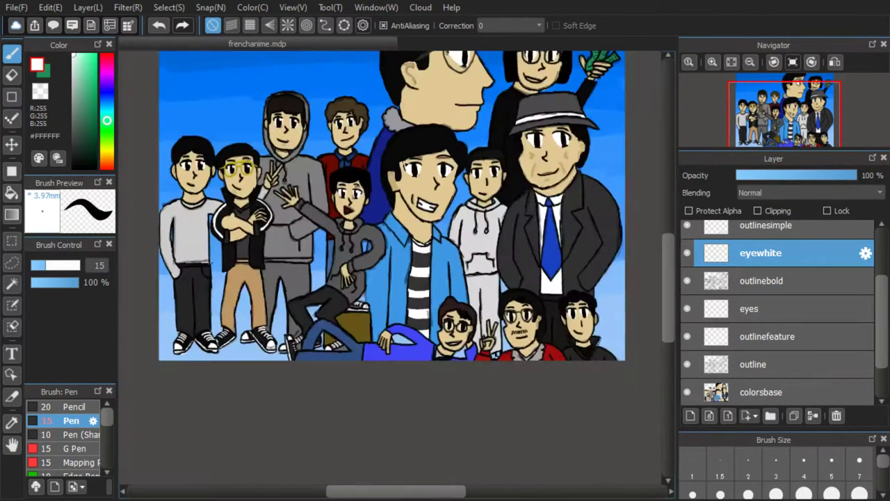
Add white highlights to the eyes of the remaining men around the centre of the group
scroll(388, 234, "up", 3)
scroll(390, 208, "up", 1)
scroll(391, 193, "down", 3)
scroll(529, 153, "up", 3)
scroll(563, 139, "down", 1)
scroll(487, 334, "down", 2)
Dab white highlights in the eyes of the reclining figure with round glasses and the moustached man
scroll(483, 394, "up", 3)
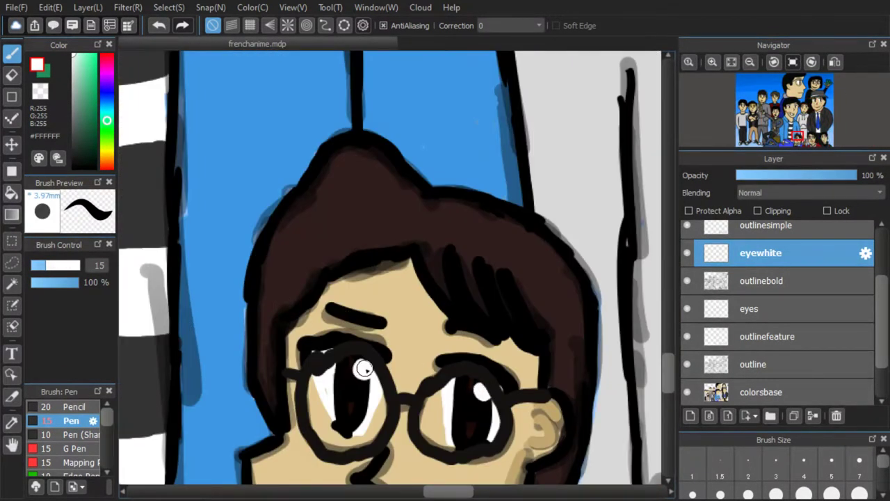
scroll(365, 368, "down", 3)
scroll(465, 253, "up", 3)
left_click(465, 255)
left_click(280, 277)
Dab a white highlight in each eye of the black-jacketed man in the lower right corner
scroll(278, 279, "down", 3)
scroll(445, 255, "up", 3)
left_click(442, 260)
left_click(541, 250)
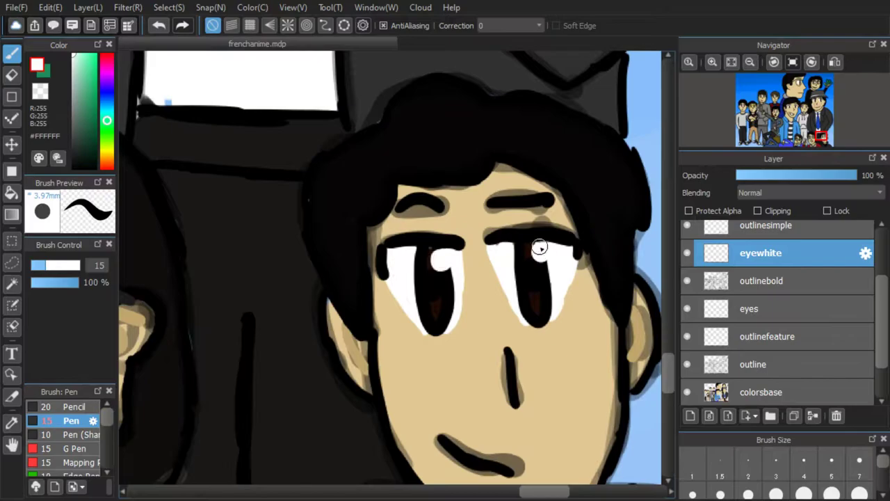
Add white highlights to the eyes of the bob-haired figure and the large man in profile
scroll(540, 248, "down", 3)
scroll(545, 314, "up", 3)
scroll(440, 318, "down", 3)
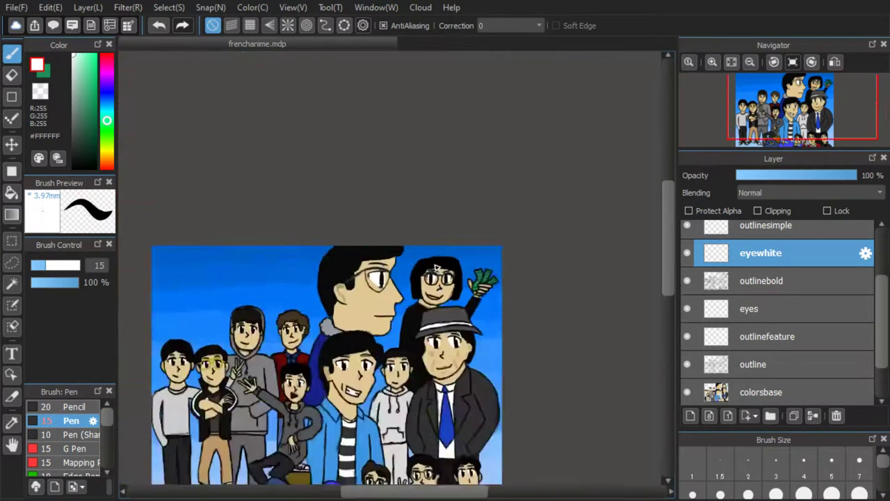
scroll(409, 213, "up", 3)
scroll(530, 222, "up", 3)
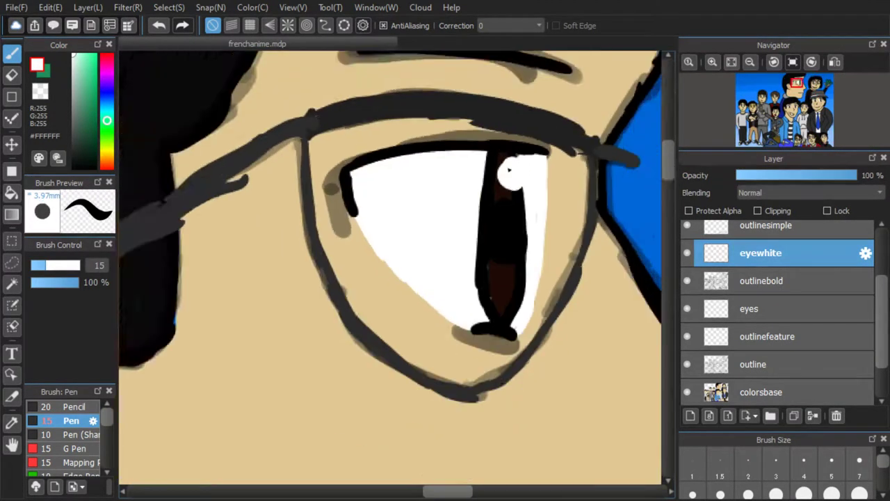
scroll(507, 171, "down", 5)
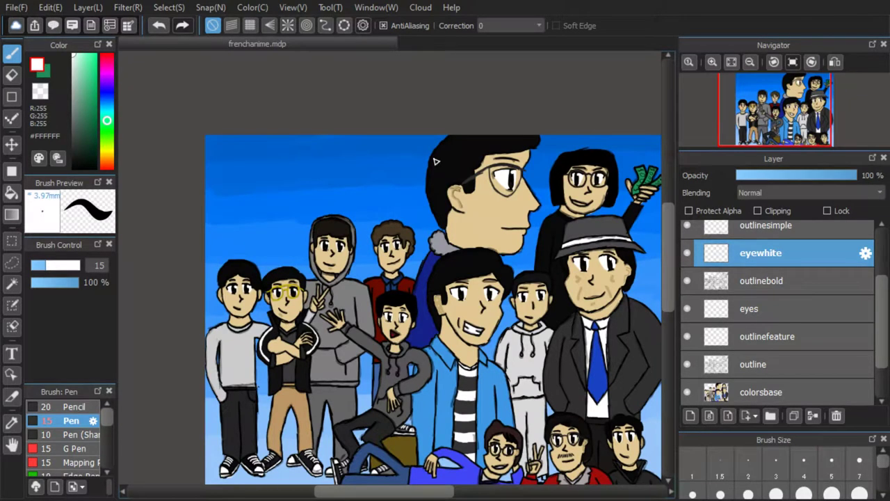
scroll(434, 161, "up", 3)
scroll(454, 274, "down", 3)
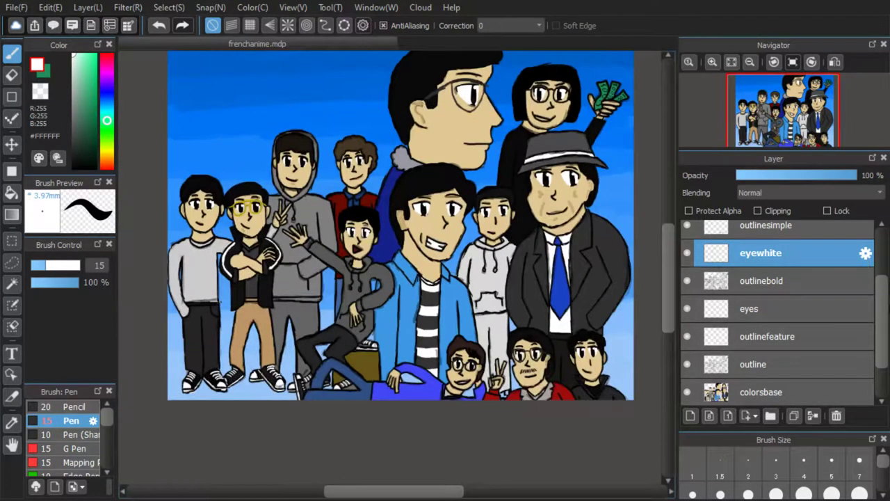
On the shadows layer, shade around the leftmost man's shoes with the size 20 Pencil in near-black #080808
scroll(869, 299, "up", 5)
left_click(748, 286)
scroll(280, 282, "up", 3)
scroll(460, 181, "down", 3)
scroll(393, 188, "up", 3)
scroll(403, 209, "down", 3)
scroll(412, 347, "up", 4)
left_click(73, 165)
left_click(73, 407)
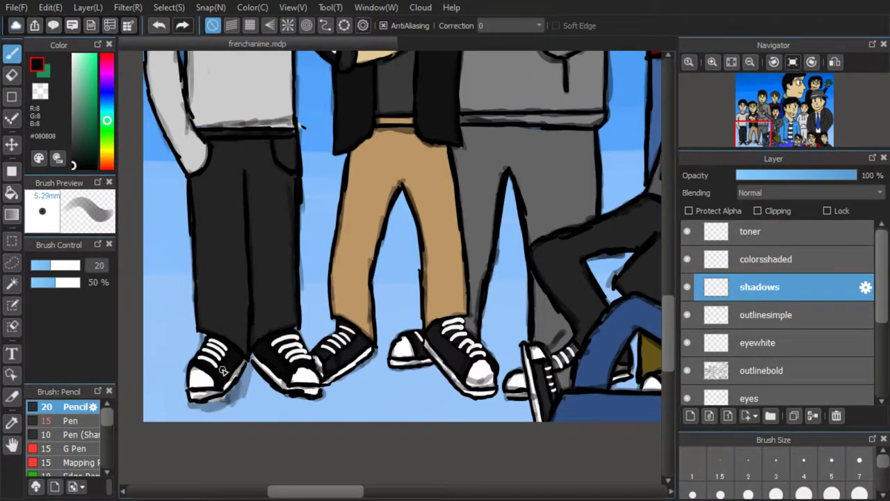
Shade the background gaps around the legs of the standing men on the left with near-black pencil strokes
scroll(424, 333, "up", 3)
mouse_move(370, 95)
left_mouse_down()
mouse_move(378, 60)
mouse_move(404, 164)
mouse_move(330, 220)
mouse_move(337, 370)
left_mouse_up()
mouse_move(395, 121)
left_mouse_down()
mouse_move(411, 201)
mouse_move(415, 318)
left_mouse_up()
left_click_drag(466, 172, 336, 250)
mouse_move(464, 113)
left_mouse_down()
mouse_move(469, 248)
mouse_move(430, 335)
left_mouse_up()
left_click_drag(445, 306, 421, 405)
left_click_drag(471, 240, 504, 412)
scroll(491, 336, "down", 4)
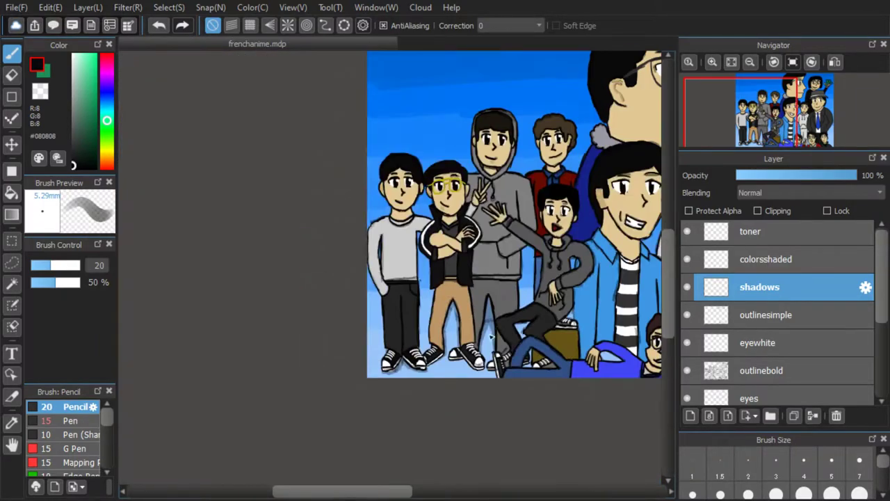
Shade the background gaps between the grey-hooded man and the seated man
scroll(491, 337, "up", 4)
mouse_move(495, 137)
left_mouse_down()
mouse_move(473, 149)
mouse_move(472, 194)
mouse_move(481, 160)
mouse_move(498, 179)
mouse_move(503, 156)
left_mouse_up()
scroll(448, 242, "down", 1)
mouse_move(439, 268)
left_mouse_down()
mouse_move(392, 307)
mouse_move(395, 319)
mouse_move(416, 318)
mouse_move(391, 394)
mouse_move(416, 339)
mouse_move(427, 364)
mouse_move(408, 383)
left_mouse_up()
scroll(426, 354, "down", 6)
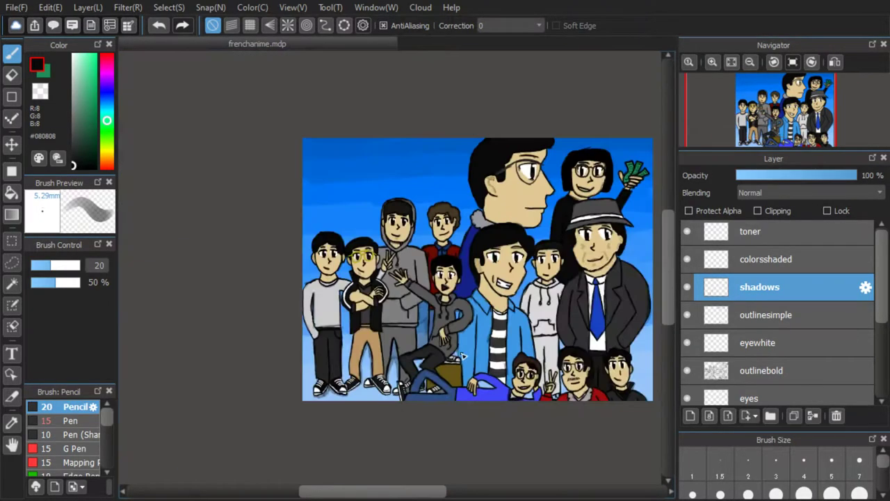
Shade the background gap between the seated man and the blue open shirt, above the box
scroll(462, 358, "up", 7)
scroll(426, 335, "down", 3)
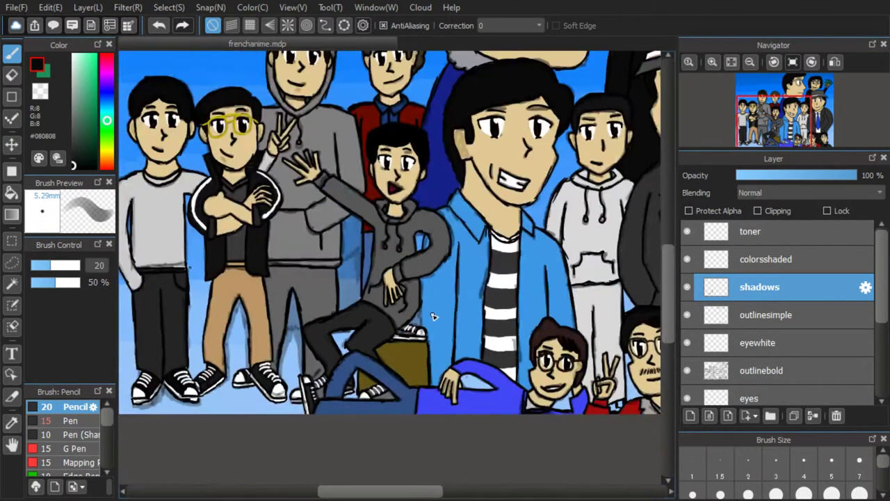
scroll(400, 322, "up", 2)
left_click_drag(387, 323, 169, 185)
On the colorsbase layer, paint the reclining man's arm gap with the open shirt's blue #3D98E4 using the size 27 Watercolor brush
scroll(253, 243, "up", 3)
left_click(11, 422)
left_click(268, 251)
left_click_drag(882, 297, 883, 360)
left_click(852, 361)
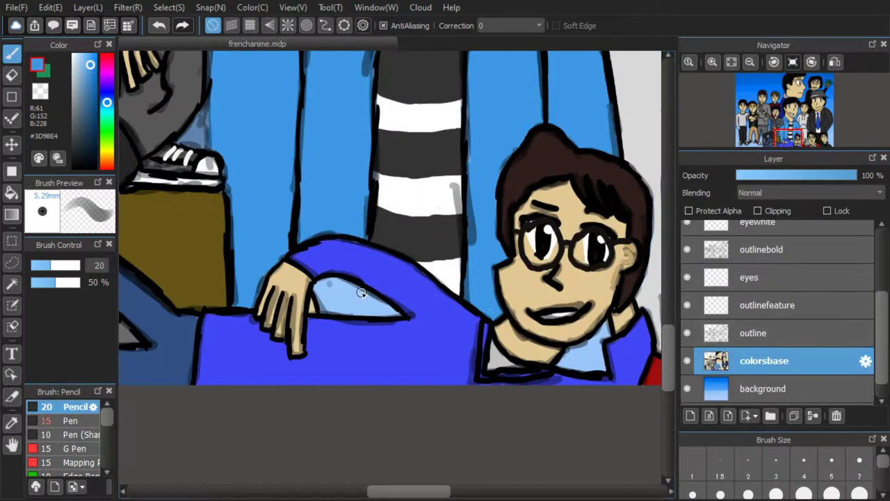
left_click(84, 434)
left_click_drag(106, 423, 106, 438)
left_click(82, 454)
mouse_move(352, 285)
left_mouse_down()
mouse_move(358, 312)
mouse_move(325, 313)
mouse_move(340, 287)
left_mouse_up()
Outline the open shirt's edge in black on outlinebold inside the arm gap and fill the remainder with the striped shirt's dark grey
left_click(303, 264, "alt")
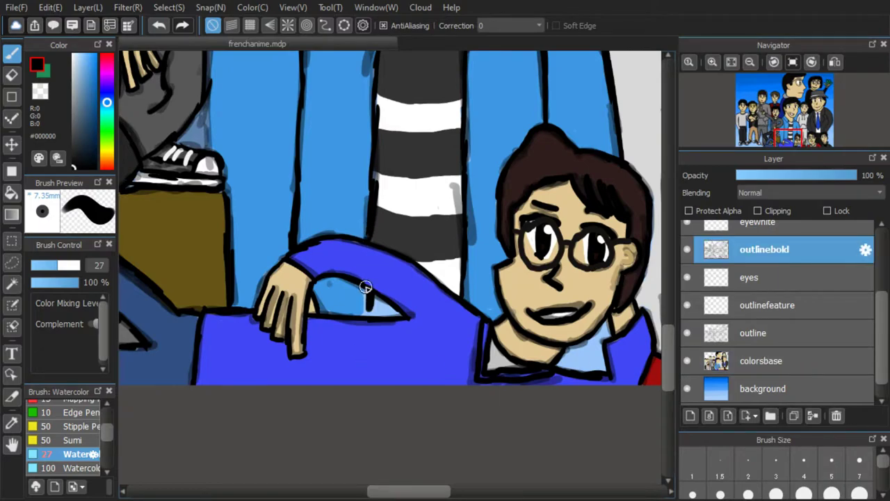
left_click(386, 170, "alt")
mouse_move(377, 289)
left_mouse_down()
mouse_move(390, 309)
mouse_move(370, 315)
left_mouse_up()
left_click(741, 357)
left_click(12, 423)
left_click(267, 240)
left_click(12, 53)
scroll(750, 275, "up", 3)
On the shadows layer, shade the background between the grey-hooded man and the seated man with the size 20 Pencil in black #000000
left_click(750, 275)
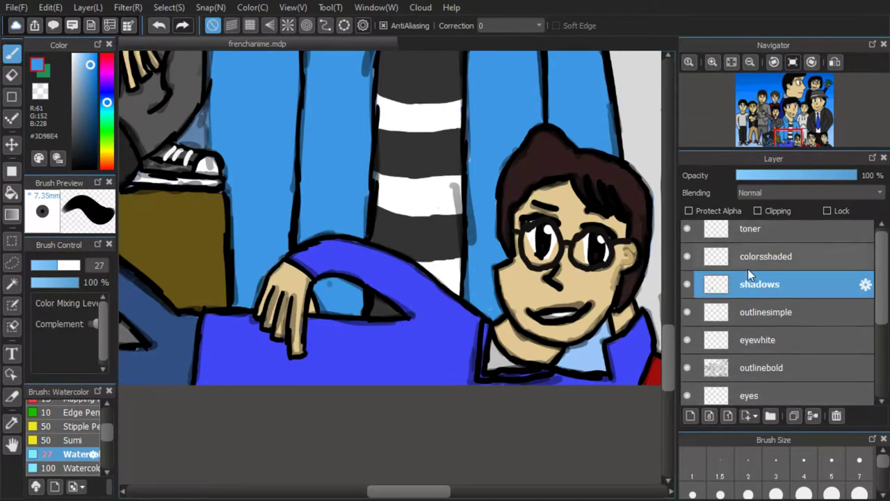
left_click(73, 168)
scroll(62, 426, "up", 3)
left_click(62, 421)
left_click(64, 408)
scroll(337, 270, "down", 4)
scroll(264, 229, "up", 4)
mouse_move(328, 187)
left_mouse_down()
mouse_move(323, 251)
mouse_move(368, 227)
mouse_move(348, 293)
mouse_move(325, 276)
mouse_move(323, 231)
mouse_move(354, 273)
mouse_move(369, 124)
mouse_move(332, 104)
mouse_move(365, 96)
mouse_move(327, 74)
left_mouse_up()
scroll(404, 261, "down", 5)
scroll(324, 301, "up", 5)
mouse_move(362, 254)
left_mouse_down()
mouse_move(356, 344)
mouse_move(368, 364)
mouse_move(459, 274)
left_mouse_up()
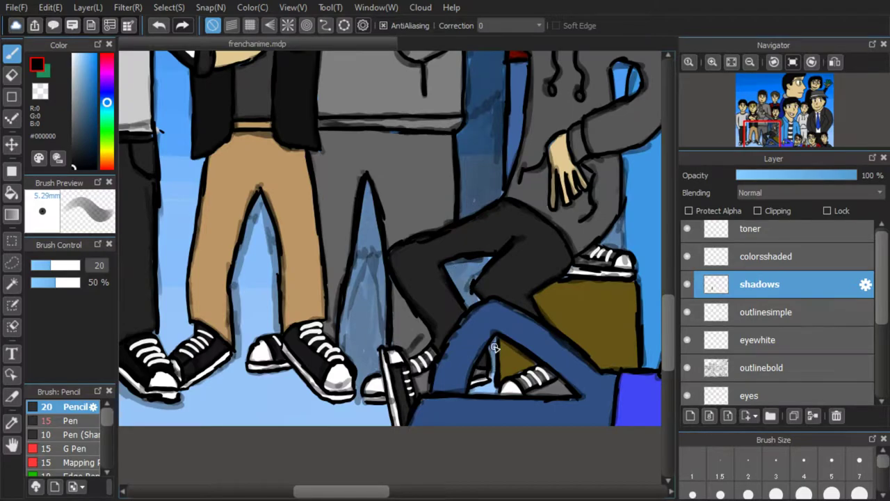
Shade the background between the tan trouser legs and between the two leftmost men with black pencil strokes
scroll(492, 394, "down", 5)
scroll(379, 338, "up", 6)
mouse_move(261, 318)
left_mouse_down()
mouse_move(272, 389)
mouse_move(292, 281)
mouse_move(278, 348)
mouse_move(272, 328)
mouse_move(305, 348)
left_mouse_up()
scroll(304, 252, "down", 6)
scroll(272, 243, "up", 5)
mouse_move(295, 277)
left_mouse_down()
mouse_move(309, 189)
mouse_move(299, 305)
mouse_move(306, 361)
mouse_move(313, 308)
left_mouse_up()
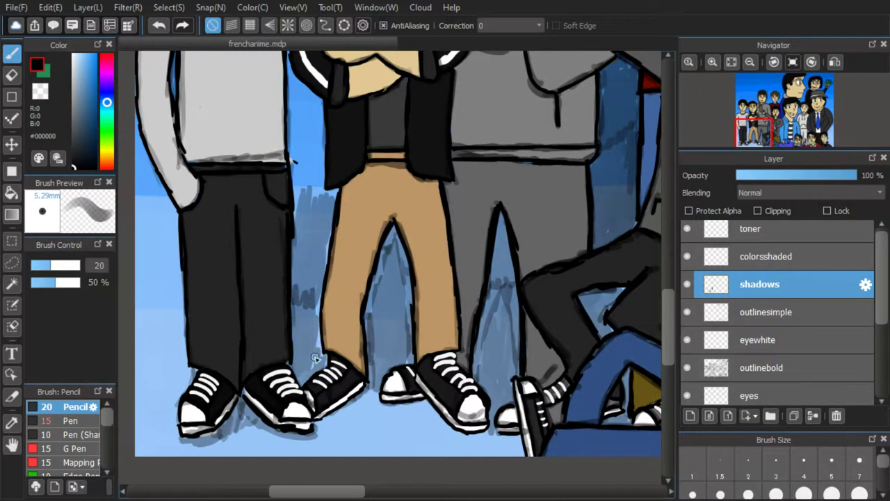
mouse_move(323, 253)
left_mouse_down()
mouse_move(333, 193)
mouse_move(298, 204)
mouse_move(296, 123)
mouse_move(305, 120)
mouse_move(323, 142)
mouse_move(306, 98)
left_mouse_up()
Shade the ground beneath the shoes of the man in tan trousers
scroll(306, 104, "down", 5)
scroll(383, 338, "up", 5)
scroll(387, 330, "down", 5)
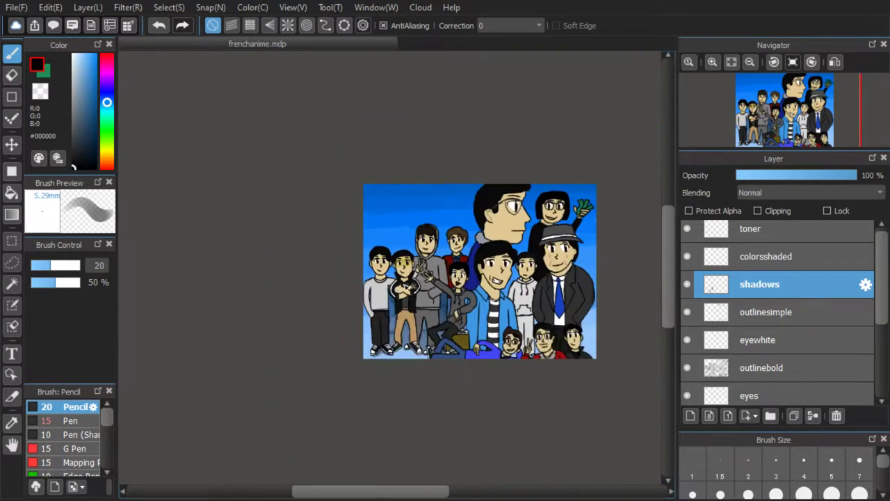
scroll(348, 334, "up", 5)
mouse_move(289, 342)
left_mouse_down()
mouse_move(373, 343)
mouse_move(410, 321)
mouse_move(353, 333)
left_mouse_up()
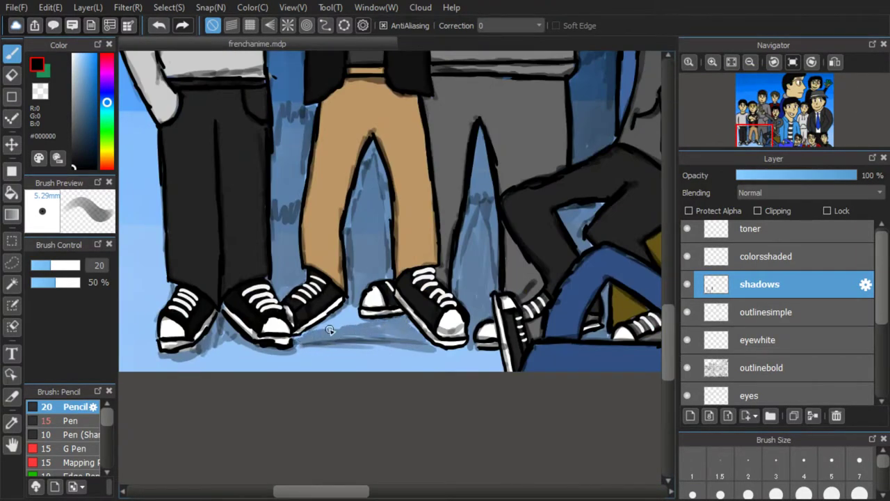
Shade the background gap between the heads of the leftmost man and the man in yellow glasses
scroll(313, 298, "down", 5)
scroll(388, 205, "up", 5)
mouse_move(279, 308)
left_mouse_down()
mouse_move(307, 272)
mouse_move(294, 288)
mouse_move(315, 299)
left_mouse_up()
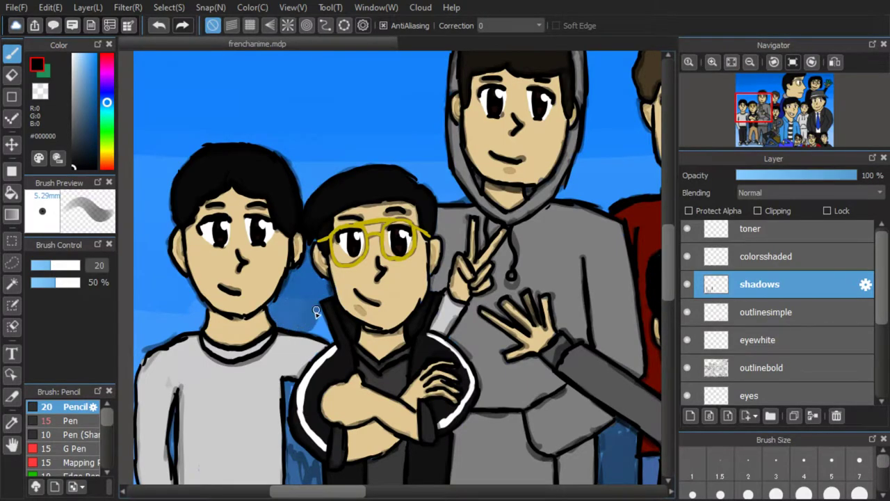
Shade the background between the curly-haired man and the fur-collared blue coat
scroll(457, 172, "down", 5)
scroll(480, 179, "up", 6)
mouse_move(376, 276)
left_mouse_down()
mouse_move(359, 292)
mouse_move(395, 340)
mouse_move(395, 270)
left_mouse_up()
mouse_move(572, 279)
left_mouse_down()
mouse_move(619, 263)
mouse_move(608, 326)
mouse_move(587, 323)
mouse_move(591, 272)
mouse_move(600, 253)
mouse_move(614, 262)
mouse_move(644, 235)
mouse_move(656, 199)
mouse_move(614, 215)
mouse_move(655, 214)
mouse_move(616, 175)
left_mouse_up()
scroll(528, 166, "down", 5)
scroll(598, 163, "up", 7)
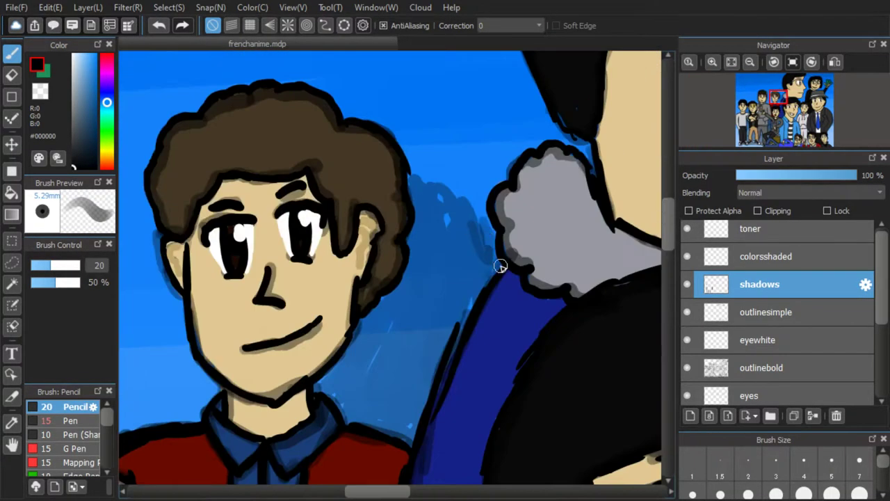
left_click_drag(485, 232, 418, 178)
Shade the background between the grey-hooded man's head and the curly-haired man
scroll(413, 161, "down", 3)
scroll(234, 229, "up", 3)
scroll(235, 229, "down", 2)
mouse_move(198, 136)
left_mouse_down()
mouse_move(205, 176)
mouse_move(250, 188)
mouse_move(213, 276)
mouse_move(254, 191)
mouse_move(288, 308)
mouse_move(259, 338)
mouse_move(265, 292)
mouse_move(227, 276)
mouse_move(200, 299)
mouse_move(198, 343)
mouse_move(296, 322)
mouse_move(260, 258)
left_mouse_up()
scroll(260, 258, "down", 1)
scroll(237, 179, "down", 3)
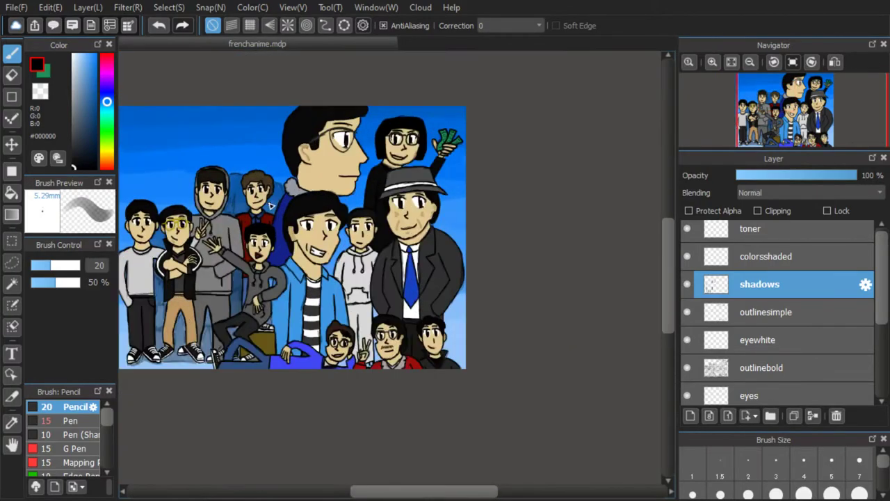
Shade the background gaps beside the leftmost man's arms and torso
scroll(268, 277, "up", 6)
left_click_drag(272, 284, 283, 297)
scroll(283, 296, "down", 5)
scroll(188, 282, "up", 4)
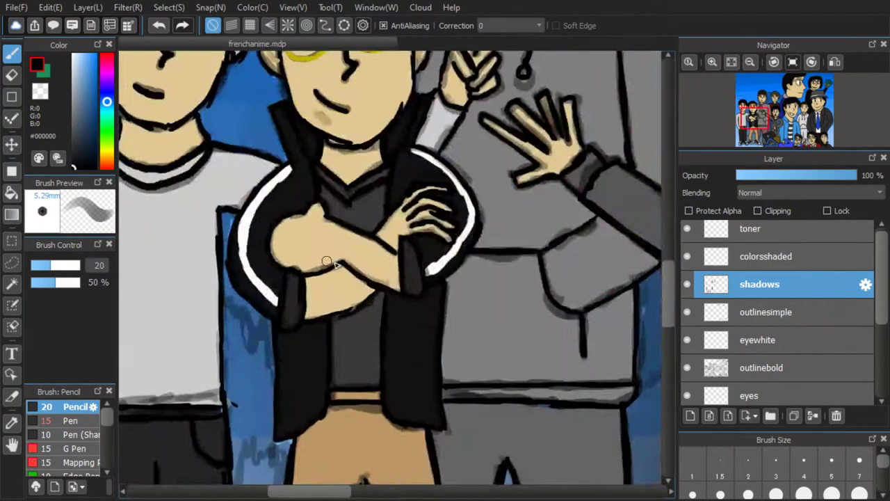
scroll(326, 260, "down", 4)
scroll(282, 261, "up", 6)
left_click_drag(286, 264, 282, 301)
scroll(294, 258, "down", 3)
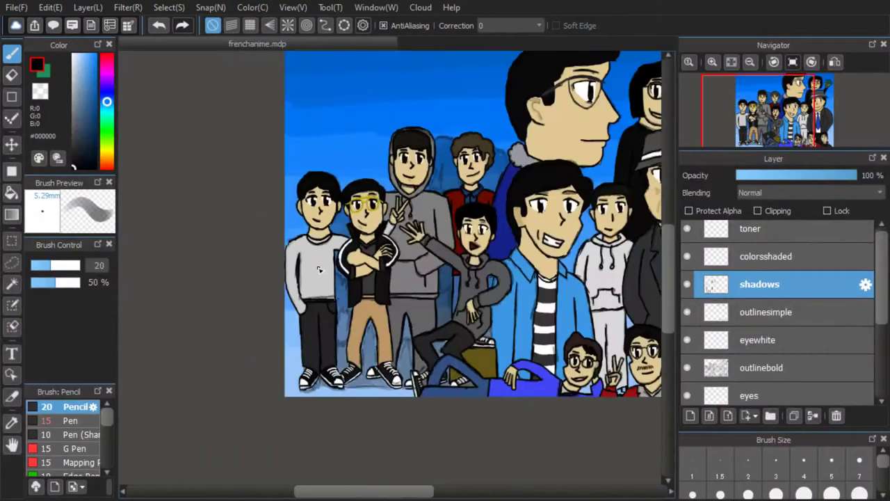
Shade the grey hoodie and trousers along the edge of the black jacket and tan trousers
scroll(477, 262, "up", 4)
left_click_drag(487, 231, 480, 482)
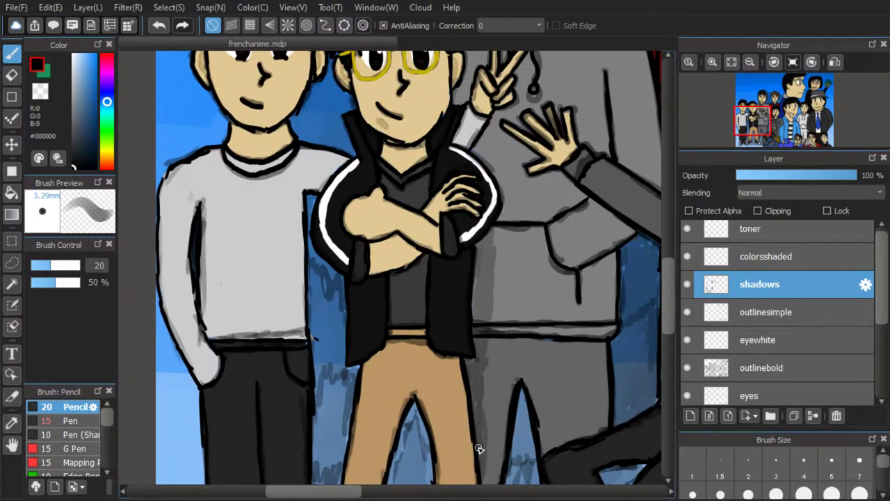
scroll(483, 355, "down", 2)
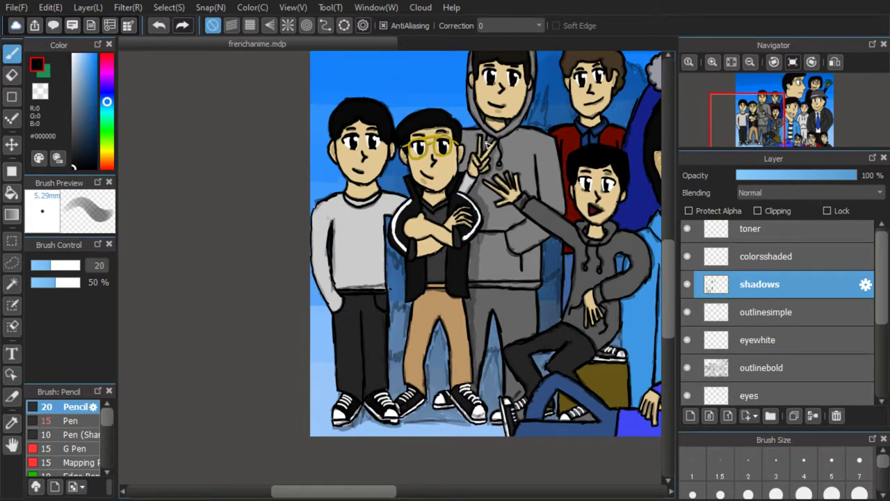
scroll(463, 174, "up", 3)
Move the shadows layer directly above colorsbase and shade the grey hoodie around the raised hands
left_click_drag(760, 284, 730, 337)
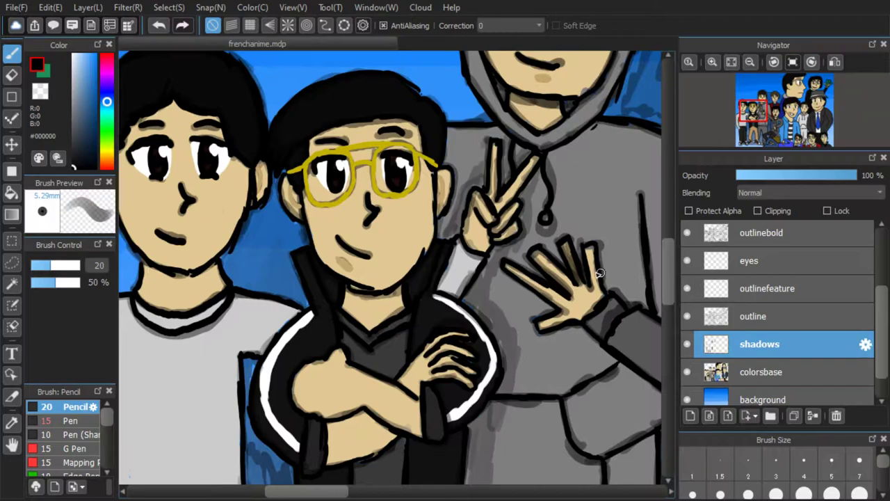
scroll(487, 313, "down", 2)
scroll(502, 259, "up", 1)
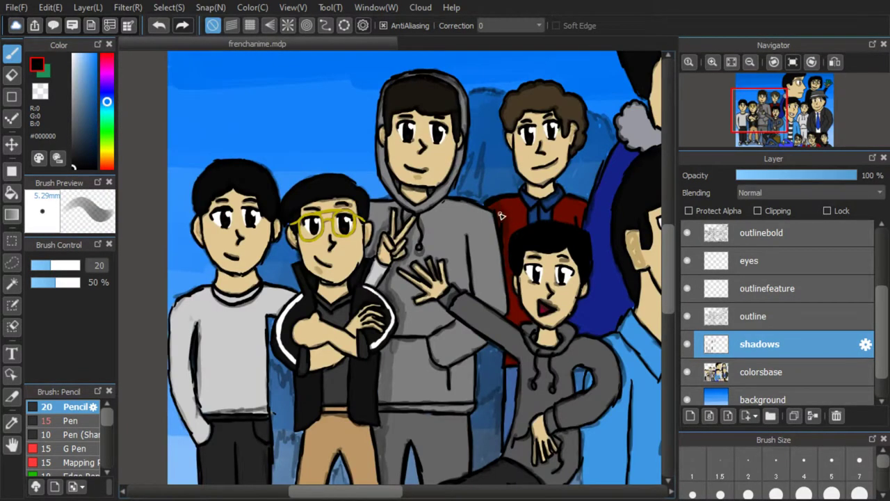
Shade the areas around the seated man, including the blue open shirt beside his bent arm
left_click_drag(508, 365, 506, 438)
scroll(502, 335, "down", 3)
scroll(515, 390, "up", 3)
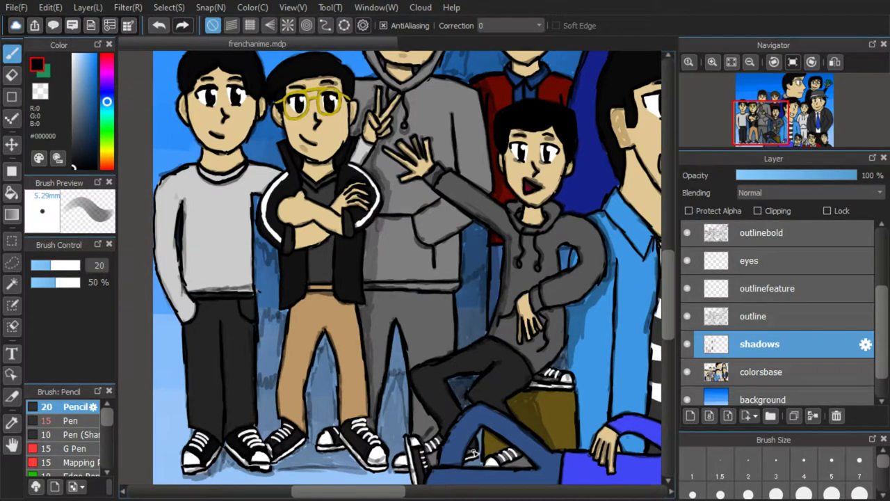
Shade the shirts above the reclining man's blue sleeve and the gap inside his bent arm
scroll(490, 425, "down", 5)
scroll(538, 432, "up", 7)
mouse_move(410, 386)
left_mouse_down()
mouse_move(335, 333)
mouse_move(256, 299)
mouse_move(277, 299)
left_mouse_up()
mouse_move(232, 382)
left_mouse_down()
mouse_move(238, 359)
mouse_move(252, 354)
left_mouse_up()
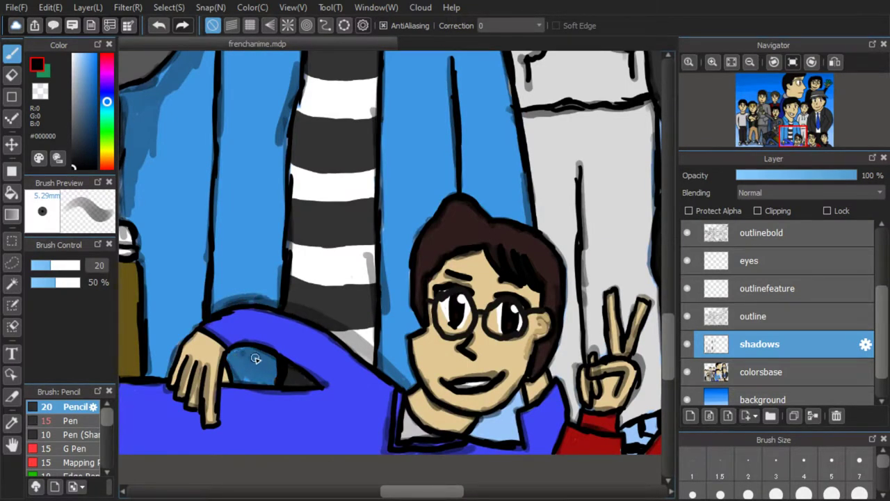
Shade the reclining man's light blue collar and the background gaps beside the moustached man's head
scroll(330, 368, "down", 4)
scroll(375, 386, "up", 3)
left_click_drag(386, 399, 404, 377)
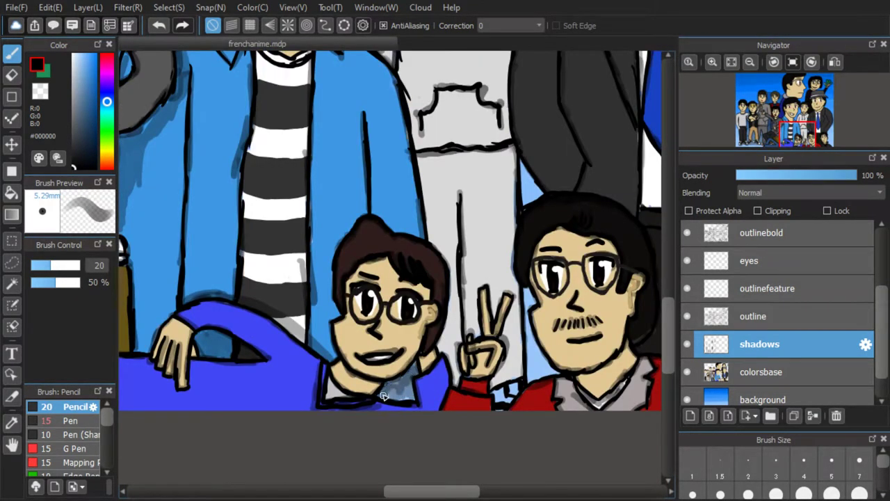
scroll(398, 395, "down", 3)
scroll(482, 206, "up", 3)
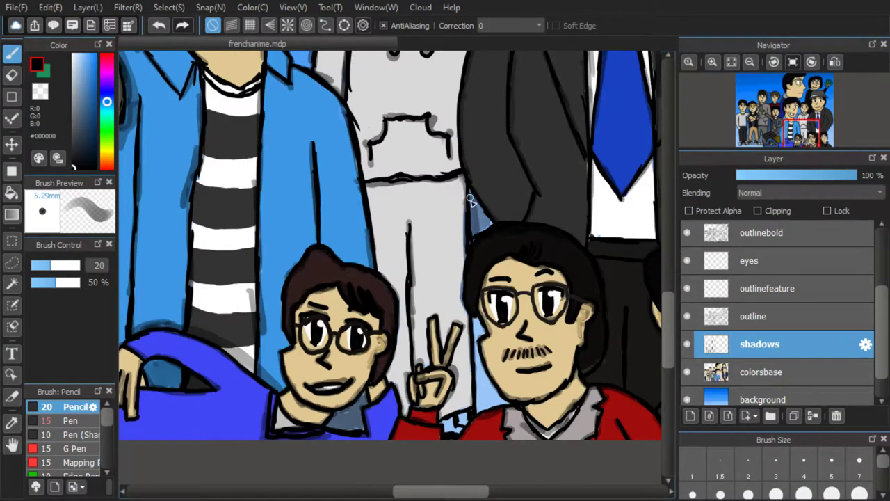
left_click_drag(479, 329, 499, 401)
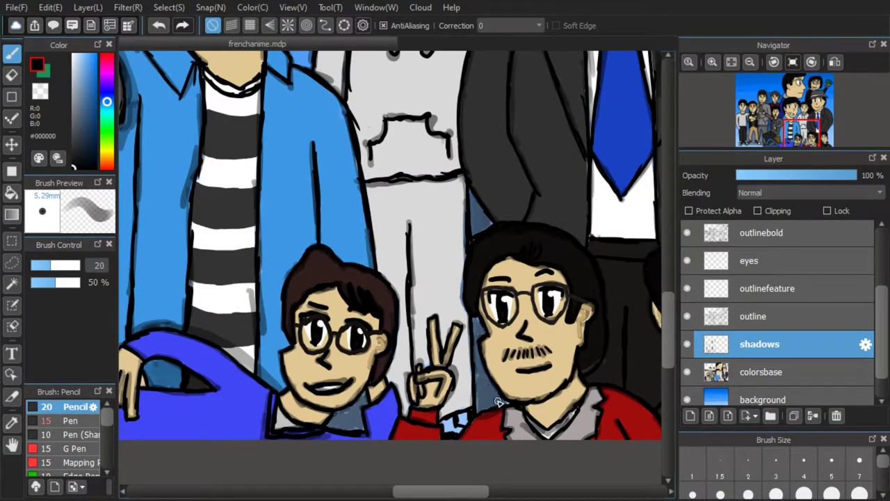
On the colorsbase layer, fill the small gap beside the red sleeve with dark grey #212121 using the size 27 Watercolor brush
left_click(757, 372)
left_click(40, 421)
left_click_drag(445, 420, 446, 428)
scroll(55, 456, "down", 1)
left_click(68, 474)
scroll(475, 402, "down", 5)
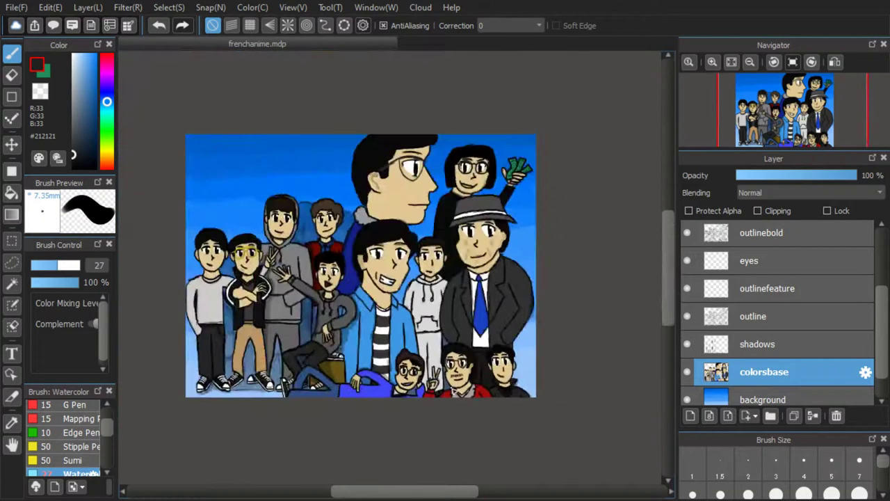
scroll(513, 384, "up", 3)
scroll(752, 261, "up", 4)
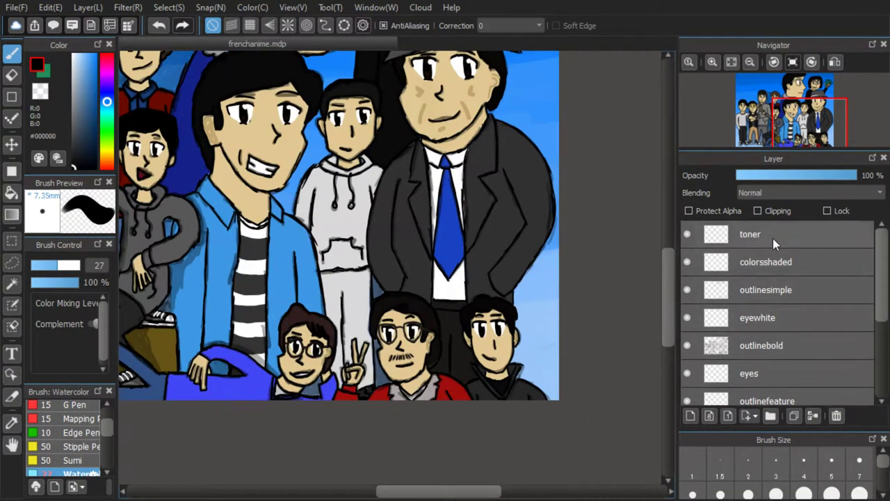
On the shadows layer, shade the dark suit around the moustached man's hair with the size 20 Pencil in black
scroll(800, 279, "down", 3)
left_click(751, 345)
scroll(59, 413, "up", 1)
left_click(56, 412)
scroll(459, 387, "up", 3)
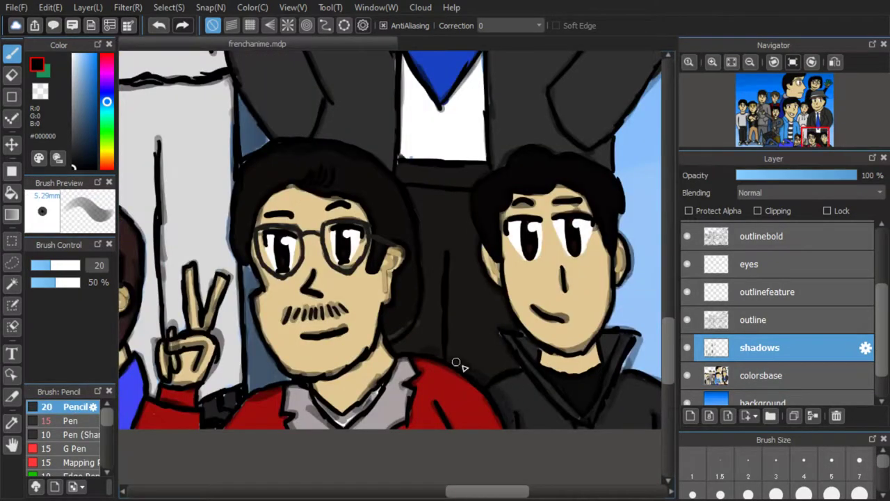
mouse_move(416, 327)
left_mouse_down()
mouse_move(388, 163)
mouse_move(299, 140)
left_mouse_up()
scroll(318, 167, "down", 3)
scroll(364, 142, "up", 3)
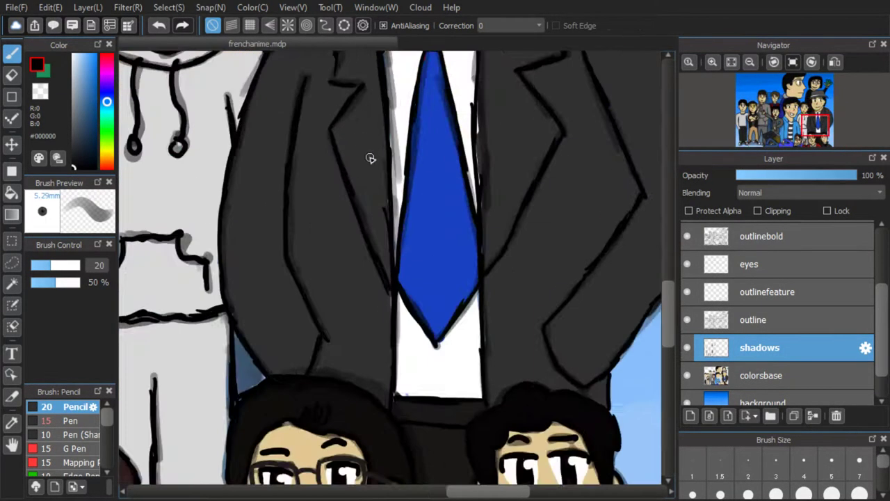
Shade the background along the dark suit's outer edge and beside the hat-wearing man's hair
scroll(406, 170, "down", 2)
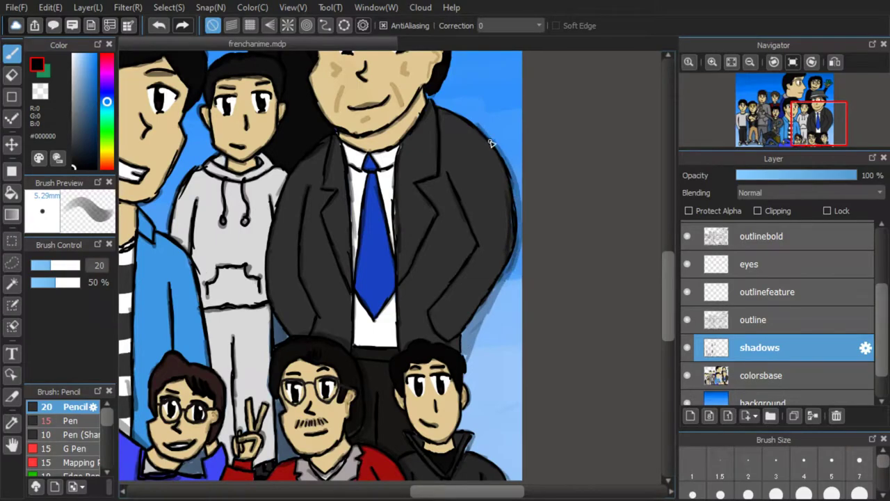
scroll(437, 251, "up", 3)
left_click_drag(442, 225, 463, 231)
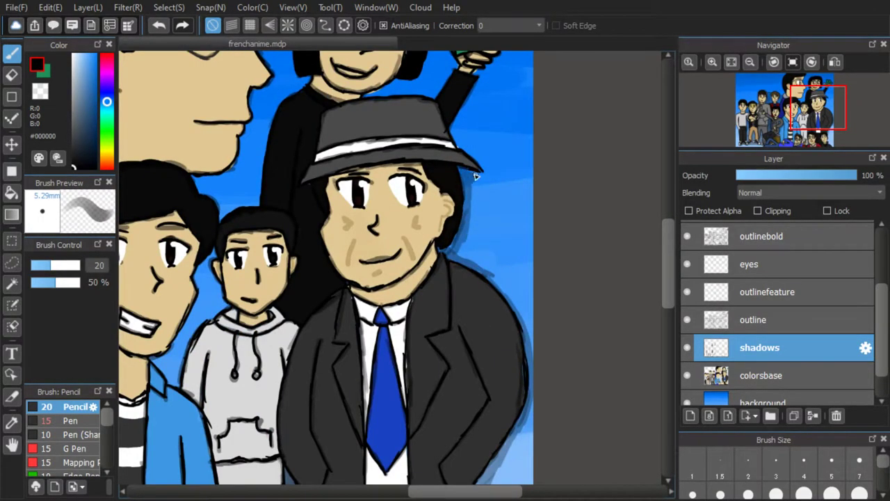
Shade the background along the grey hat's brim and crown and the adjoining raised black sleeve
scroll(451, 132, "up", 3)
left_click_drag(481, 163, 560, 242)
scroll(476, 195, "down", 3)
scroll(495, 133, "up", 4)
left_click_drag(347, 239, 384, 325)
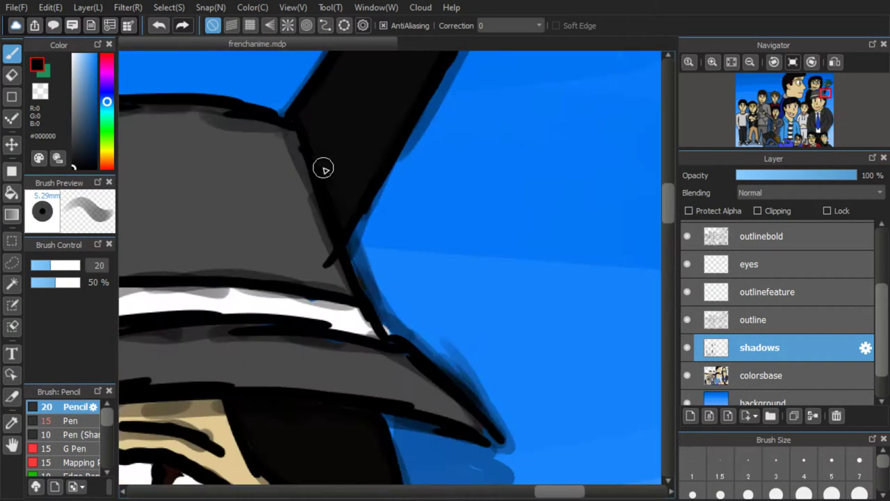
Shade the background beside the black bob haircut, the raised arm and the banknotes
scroll(410, 268, "down", 5)
scroll(400, 254, "up", 4)
mouse_move(210, 254)
left_mouse_down()
mouse_move(268, 237)
mouse_move(355, 179)
left_mouse_up()
scroll(359, 178, "down", 2)
mouse_move(438, 287)
left_mouse_down()
mouse_move(466, 201)
mouse_move(467, 141)
left_mouse_up()
scroll(459, 180, "down", 3)
scroll(455, 265, "up", 3)
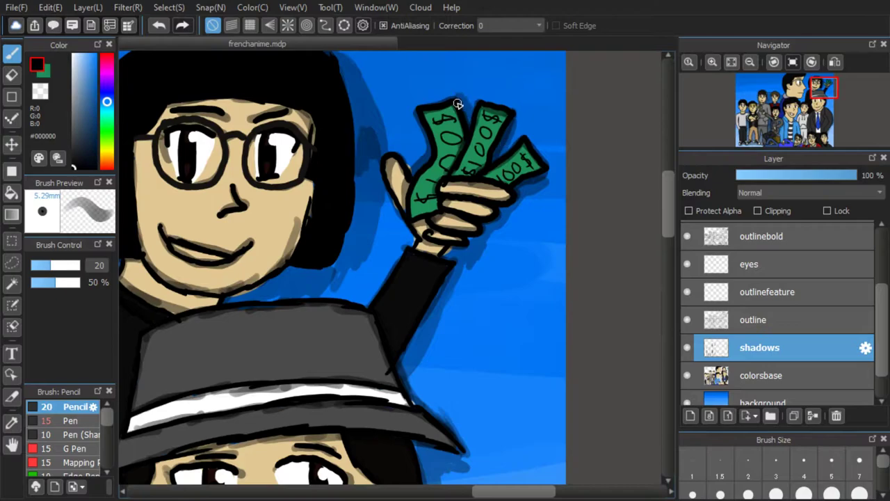
Shade the background along the front of the large profile face, from forehead to chin
scroll(514, 96, "down", 3)
scroll(470, 285, "up", 3)
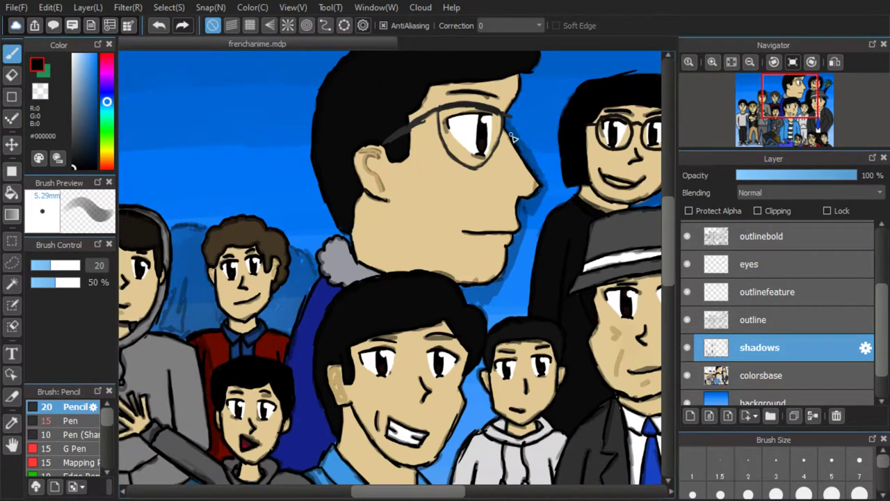
left_click_drag(527, 100, 540, 169)
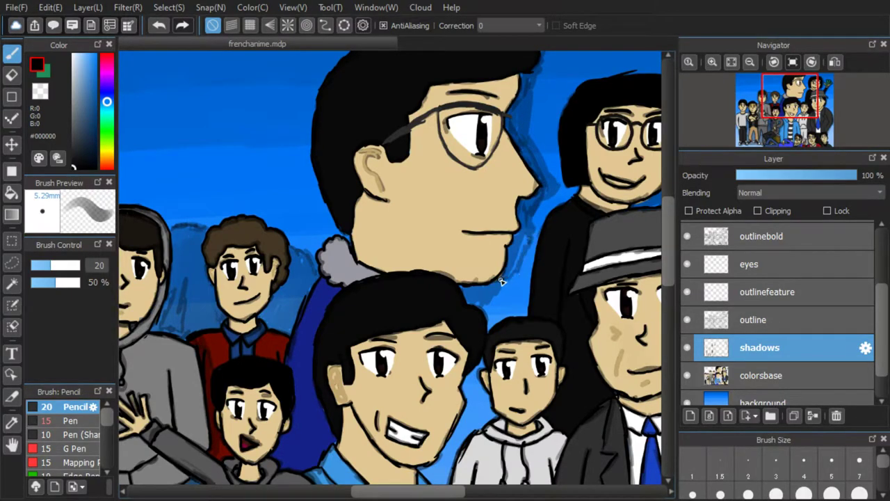
Shade the background between the grinning man's head and the figure in the white hoodie
scroll(528, 180, "down", 3)
scroll(546, 289, "up", 4)
mouse_move(380, 231)
left_mouse_down()
mouse_move(400, 210)
mouse_move(398, 273)
mouse_move(374, 295)
mouse_move(332, 369)
mouse_move(348, 356)
mouse_move(383, 239)
mouse_move(394, 285)
left_mouse_up()
scroll(396, 285, "down", 4)
mouse_move(235, 298)
left_mouse_down()
mouse_move(254, 282)
mouse_move(230, 347)
left_mouse_up()
mouse_move(265, 258)
left_mouse_down()
mouse_move(293, 190)
mouse_move(290, 154)
left_mouse_up()
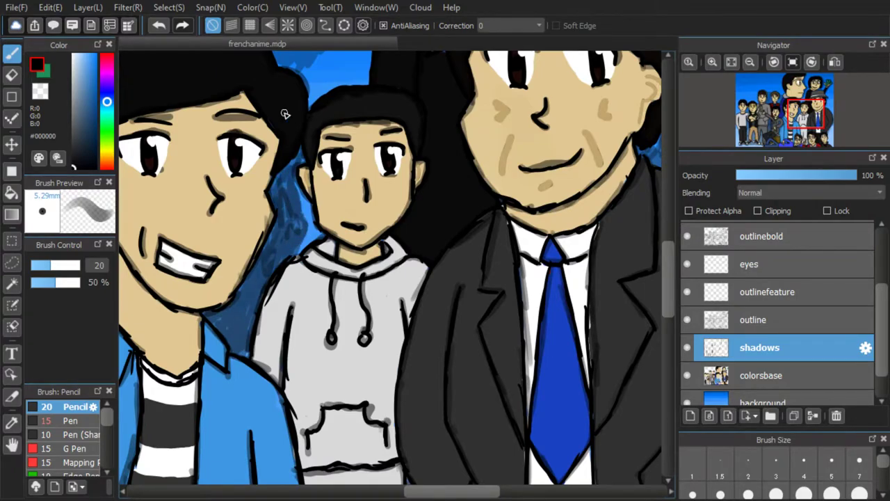
Shade the white hoodie and trousers along the blue open shirt and around the reclining man's head
scroll(376, 203, "down", 3)
scroll(381, 247, "up", 3)
mouse_move(257, 283)
left_mouse_down()
mouse_move(252, 314)
mouse_move(281, 225)
left_mouse_up()
left_click_drag(281, 347, 302, 447)
left_click_drag(305, 451, 288, 359)
scroll(288, 344, "down", 3)
left_click_drag(299, 286, 293, 255)
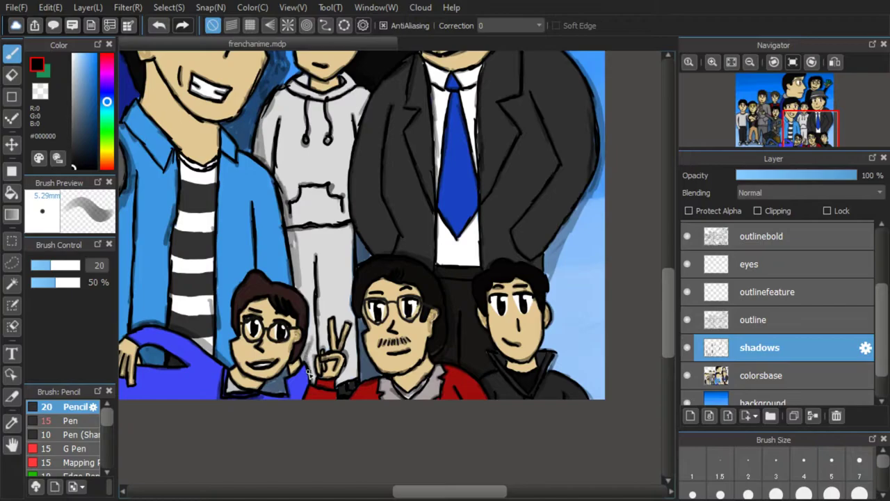
scroll(340, 249, "up", 2)
left_click_drag(307, 382, 318, 308)
Shade the background gap between the grey-sweater figure and the figure with crossed arms
scroll(304, 232, "down", 3)
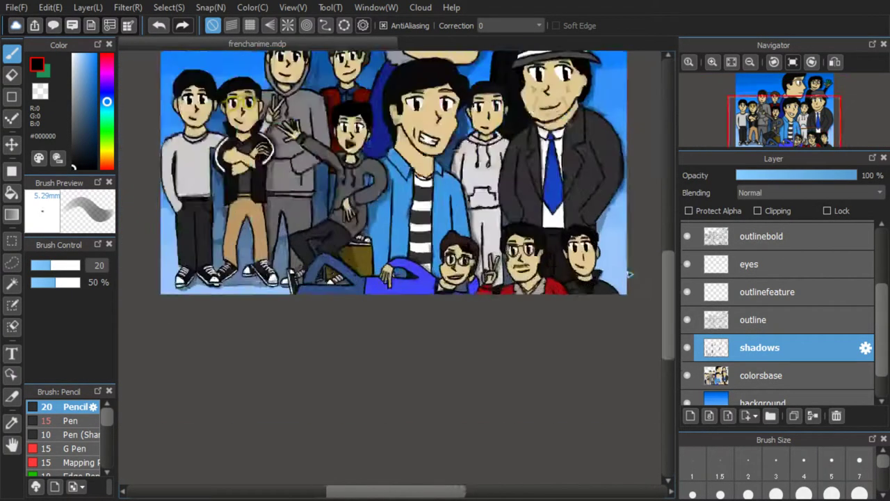
scroll(588, 319, "up", 3)
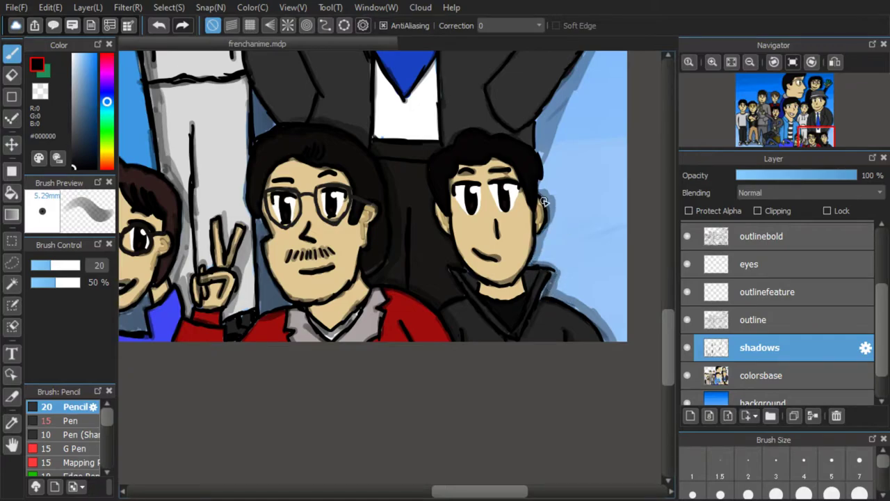
scroll(448, 130, "down", 3)
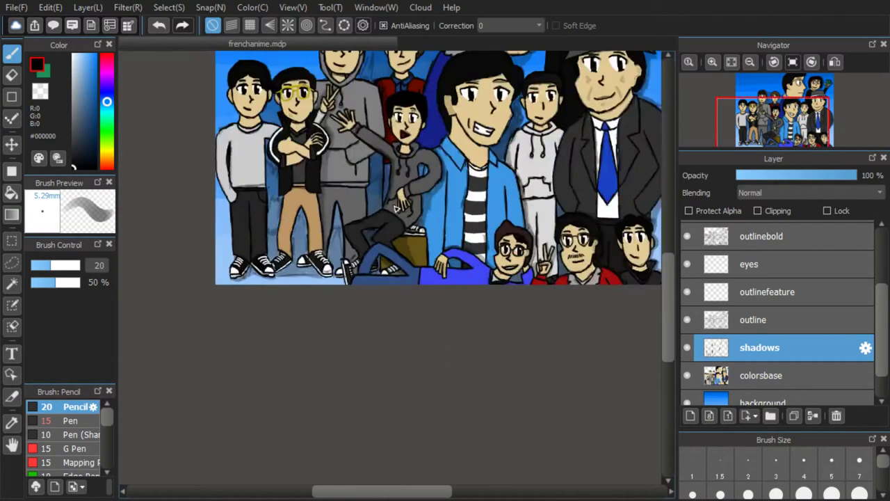
scroll(293, 281, "up", 3)
mouse_move(303, 308)
left_mouse_down()
mouse_move(292, 184)
mouse_move(301, 136)
left_mouse_up()
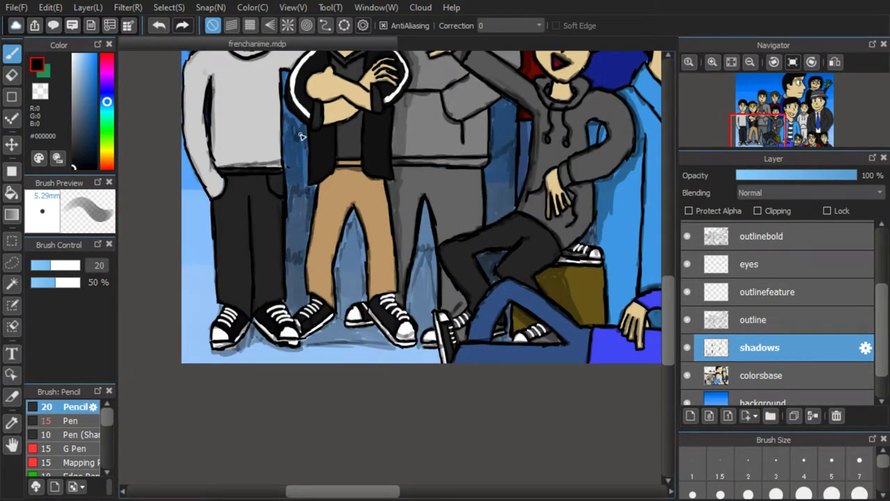
scroll(283, 77, "down", 3)
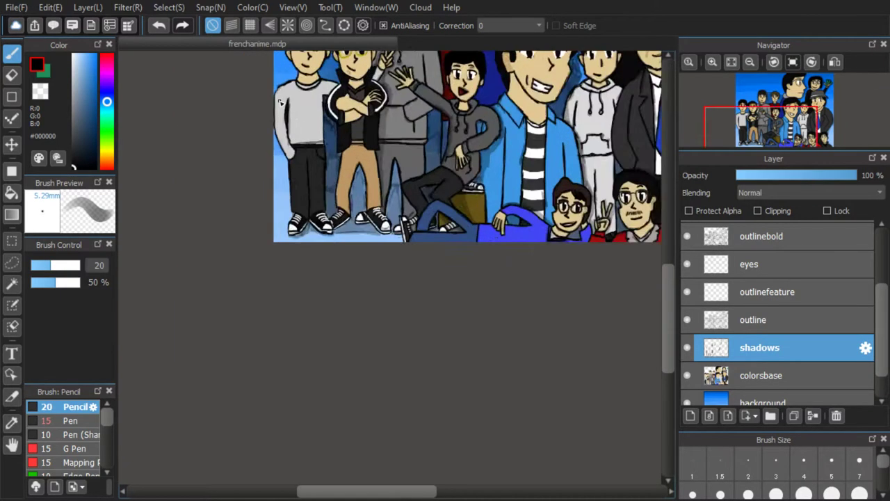
Shade the background along the outer side of the grey-sweater figure's sleeve and black trousers
scroll(292, 230, "up", 3)
left_click_drag(301, 269, 289, 217)
left_click_drag(307, 317, 287, 198)
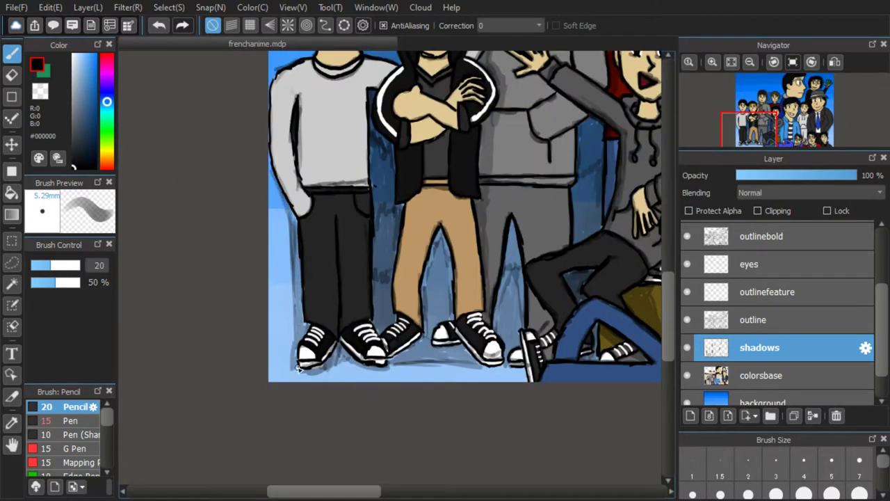
scroll(297, 374, "down", 3)
Shade the ground beneath the standing figures' shoes and the background beside the man in the dark collared jacket
scroll(420, 310, "up", 4)
mouse_move(420, 310)
left_mouse_down()
mouse_move(292, 285)
mouse_move(148, 300)
mouse_move(223, 275)
left_mouse_up()
mouse_move(446, 294)
left_mouse_down()
mouse_move(427, 288)
mouse_move(471, 286)
mouse_move(438, 282)
left_mouse_up()
left_click_drag(211, 132, 427, 289)
left_click_drag(363, 454, 315, 456)
scroll(314, 456, "down", 4)
scroll(556, 326, "up", 4)
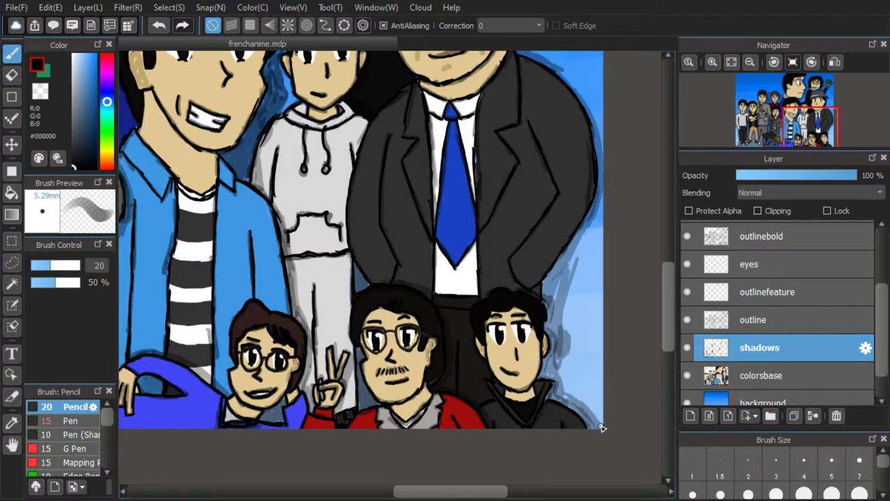
Deepen the background shading along the suited man's sleeve and beside the figures near the picture's edge
scroll(549, 262, "up", 1)
mouse_move(550, 242)
left_mouse_down()
mouse_move(535, 285)
mouse_move(576, 242)
mouse_move(534, 362)
left_mouse_up()
scroll(540, 221, "down", 4)
scroll(540, 221, "down", 1)
scroll(543, 209, "up", 5)
left_click_drag(511, 103, 561, 167)
mouse_move(536, 113)
left_mouse_down()
mouse_move(483, 81)
mouse_move(520, 101)
left_mouse_up()
scroll(547, 135, "down", 5)
scroll(541, 169, "up", 5)
scroll(547, 110, "down", 3)
scroll(540, 106, "up", 5)
mouse_move(518, 185)
left_mouse_down()
mouse_move(473, 133)
mouse_move(532, 209)
left_mouse_up()
scroll(491, 214, "down", 4)
scroll(426, 140, "down", 2)
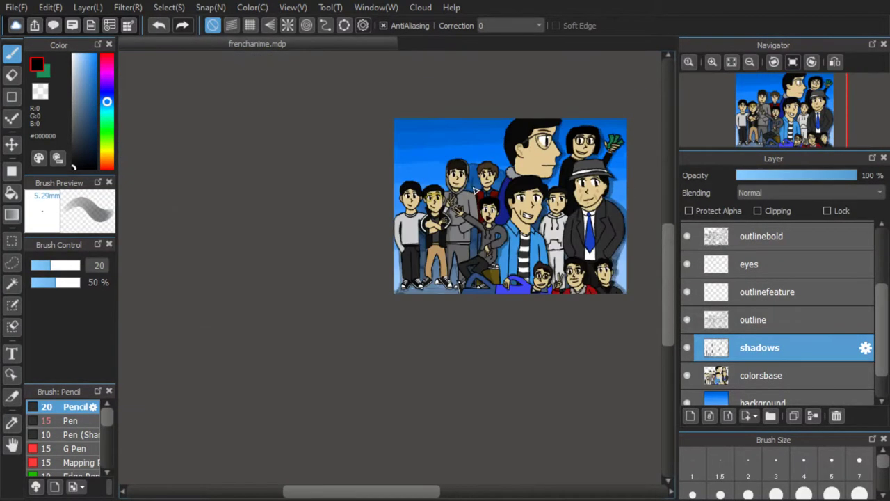
Shade the tall figure's grey hoodie beneath the outstretched arm
scroll(432, 167, "up", 4)
scroll(453, 195, "down", 2)
scroll(471, 218, "up", 4)
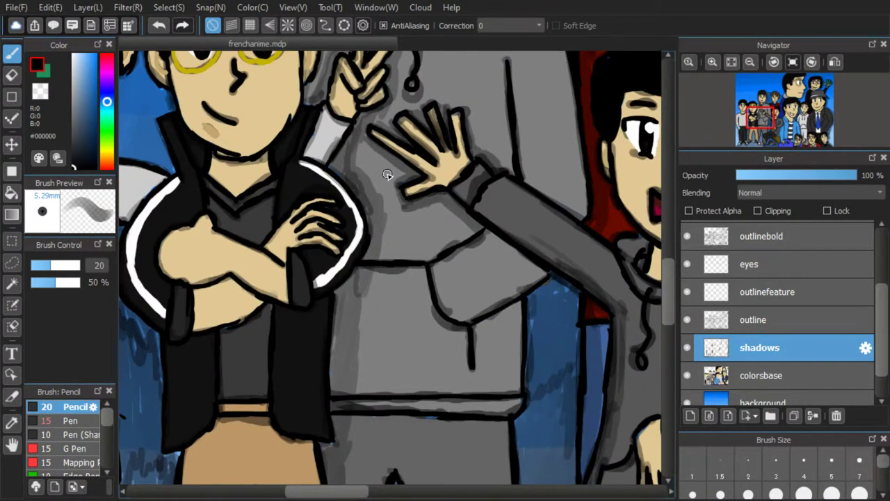
left_click_drag(483, 233, 567, 296)
scroll(603, 345, "down", 2)
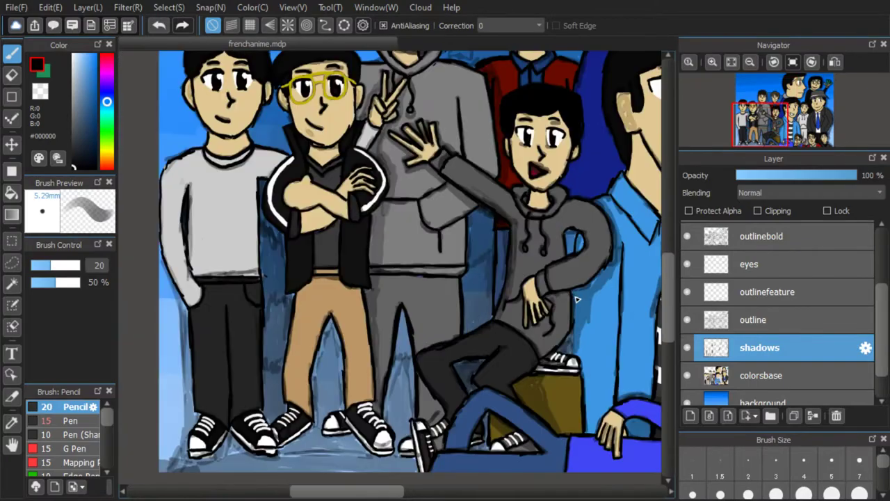
scroll(561, 192, "down", 3)
scroll(696, 299, "down", 1)
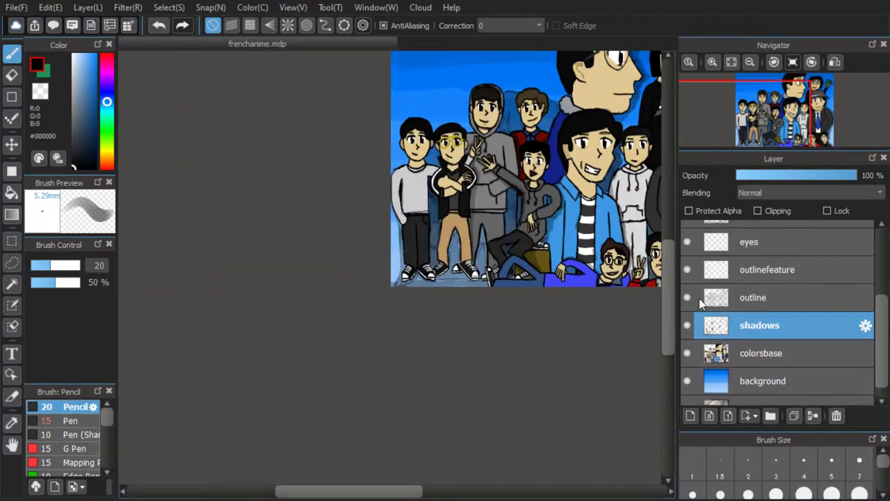
Compare the illustration with the outline layer hidden and shown
left_click(691, 297)
left_click(691, 298)
left_click(690, 297)
scroll(412, 257, "down", 4)
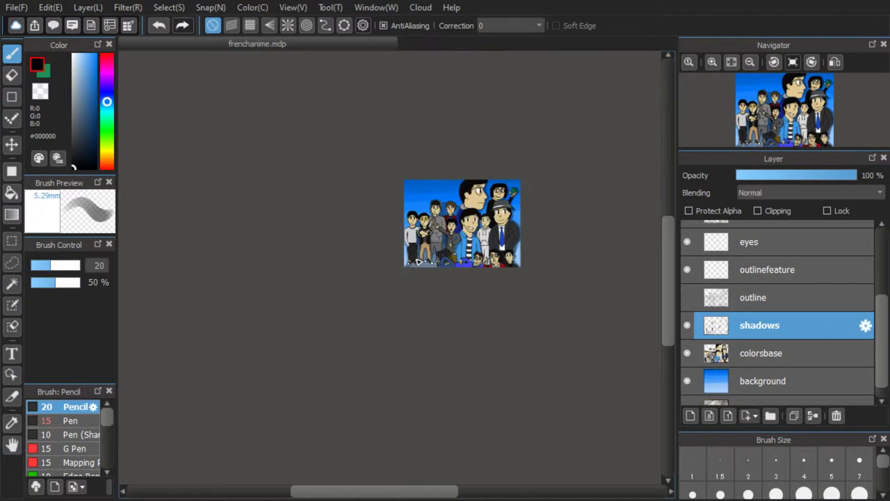
scroll(418, 257, "up", 9)
scroll(442, 357, "down", 4)
left_click(685, 296)
left_click(688, 297)
left_click(687, 297)
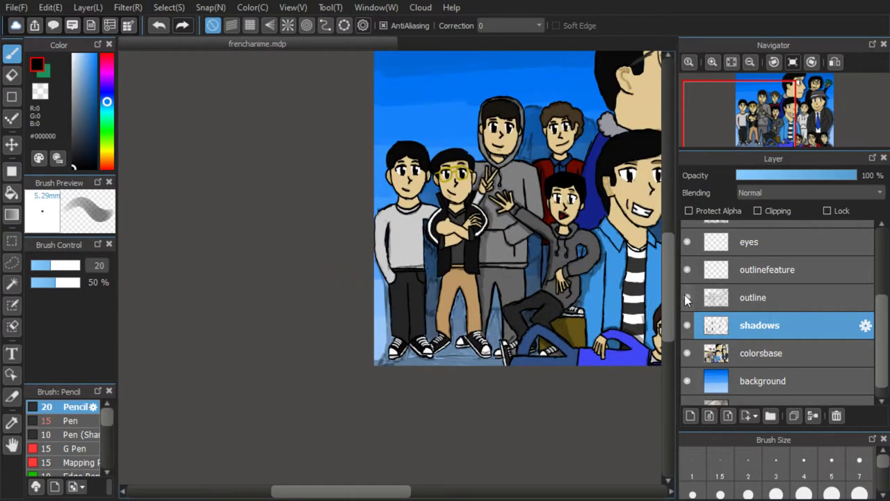
left_click(687, 297)
Hide the outlinefeature layer and show the outline layer
scroll(496, 301, "down", 1)
scroll(495, 301, "down", 4)
scroll(583, 312, "up", 4)
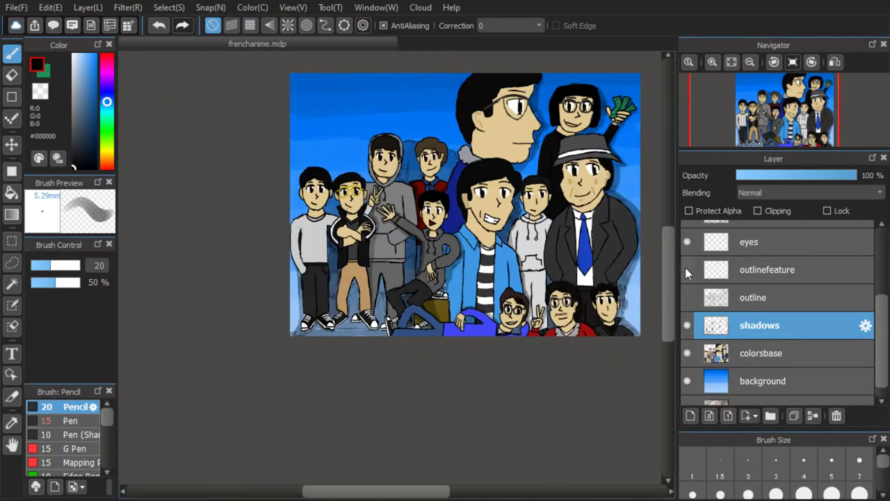
left_click(687, 268)
left_click(687, 297)
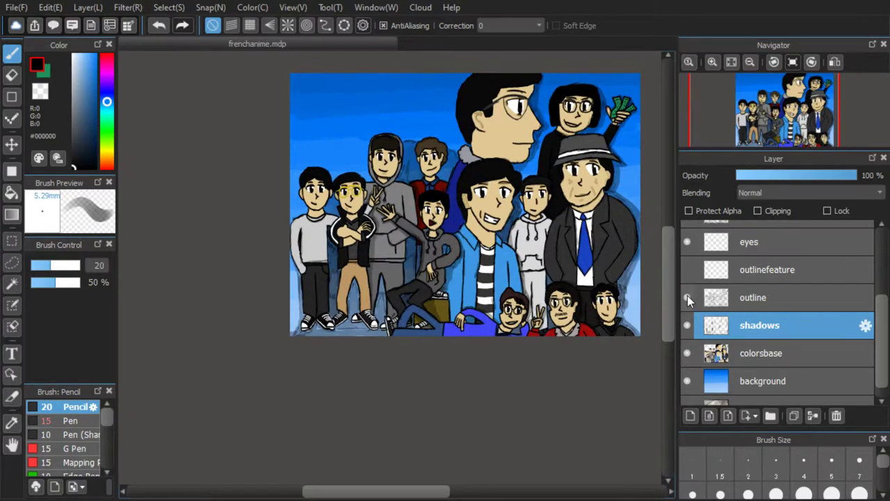
Erase the leftover shading around the suited man's mouth on the outline layer
scroll(564, 197, "up", 9)
left_click(12, 75)
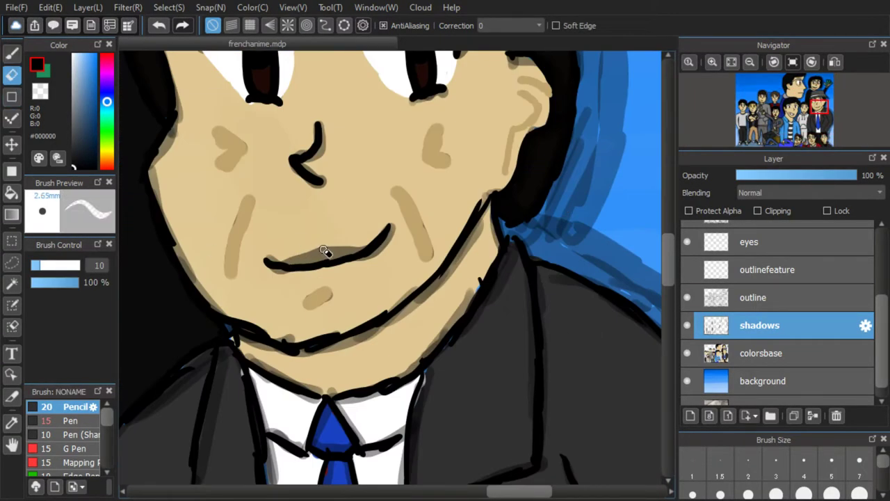
left_click(828, 352)
left_click(814, 298)
mouse_move(352, 253)
left_mouse_down()
mouse_move(287, 258)
mouse_move(471, 317)
left_mouse_up()
scroll(425, 285, "down", 5)
scroll(402, 70, "up", 5)
scroll(435, 190, "up", 1)
scroll(419, 284, "down", 2)
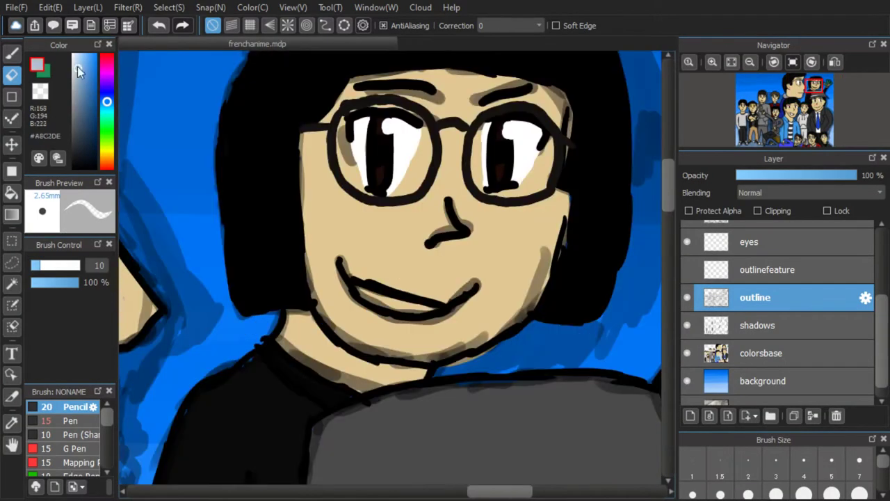
Paint the bob-haired figure's teeth white on the colorsbase layer and choose the Watercolor brush
key("x")
key("ctrl+Down")
key("ctrl+Down")
key("b")
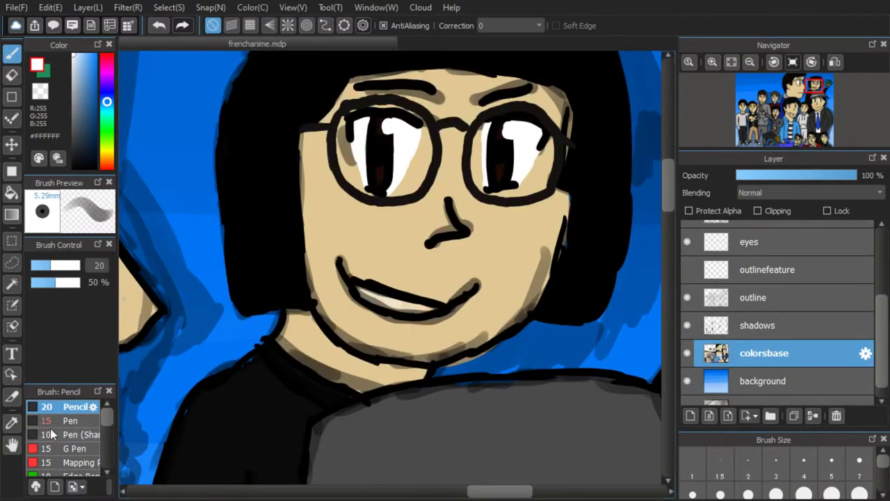
scroll(51, 434, "down", 2)
left_click(51, 436)
scroll(364, 302, "down", 4)
scroll(329, 306, "up", 4)
scroll(330, 306, "down", 2)
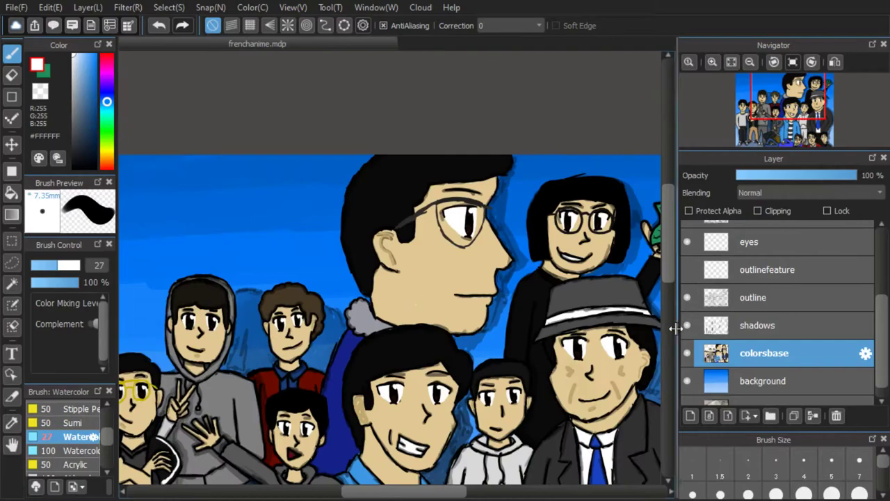
Erase the leftover shading around the eyes and brows of the open-mouthed boy and the yellow-glasses man on the outline layer
scroll(356, 305, "up", 5)
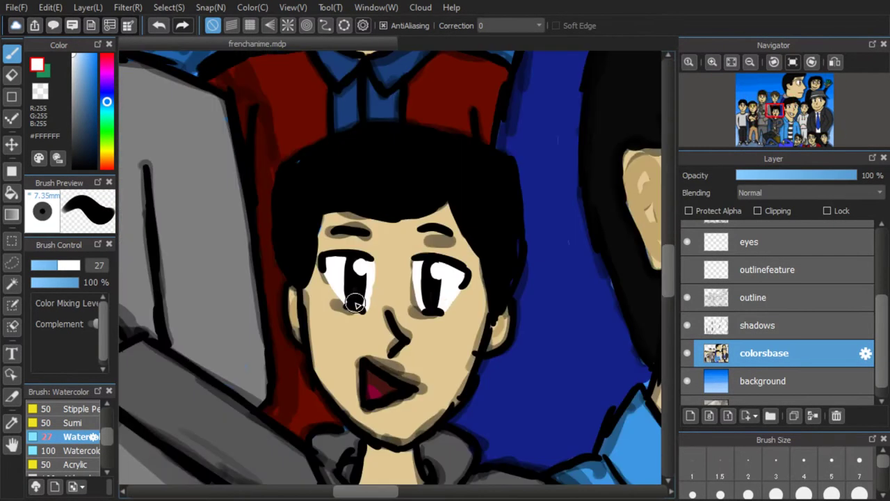
key("e")
key("ctrl+Up")
key("ctrl+Up")
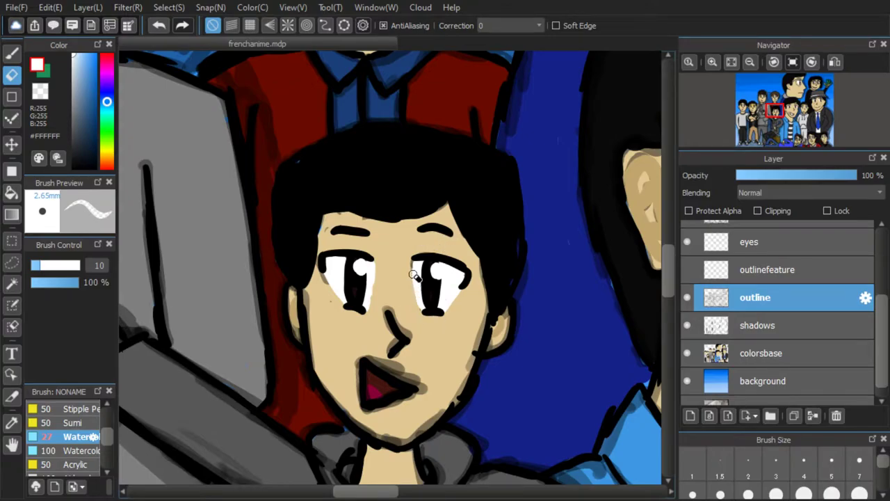
scroll(325, 285, "down", 4)
scroll(358, 255, "up", 4)
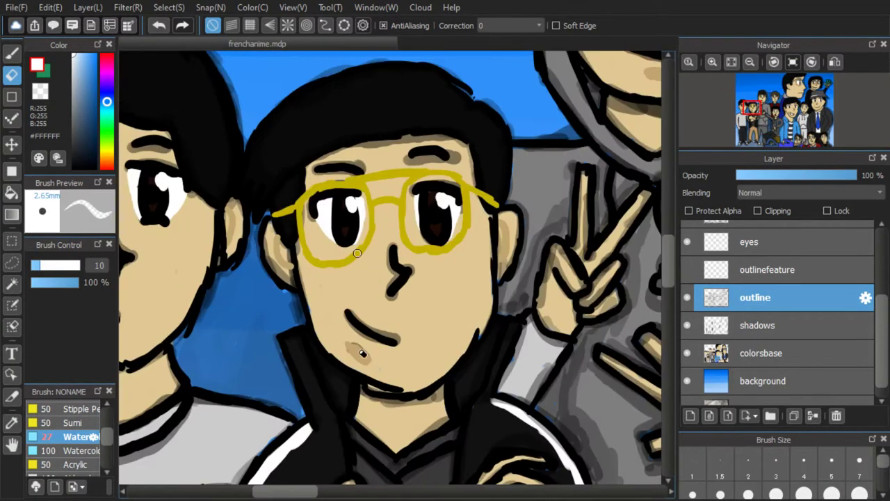
scroll(465, 217, "down", 3)
scroll(332, 307, "up", 2)
scroll(487, 279, "down", 4)
Check the whole illustration with the outline layer switched off and on
left_click(688, 298)
left_click(688, 297)
left_click(688, 297)
left_click(688, 297)
left_click(688, 298)
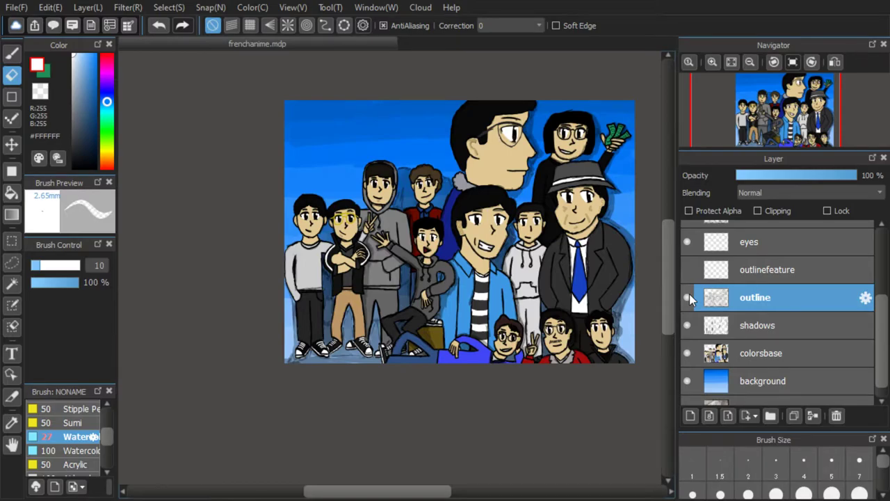
Shade the grey-sweater figure's neck under the chin with the black Pencil on the shadows layer
scroll(406, 260, "up", 6)
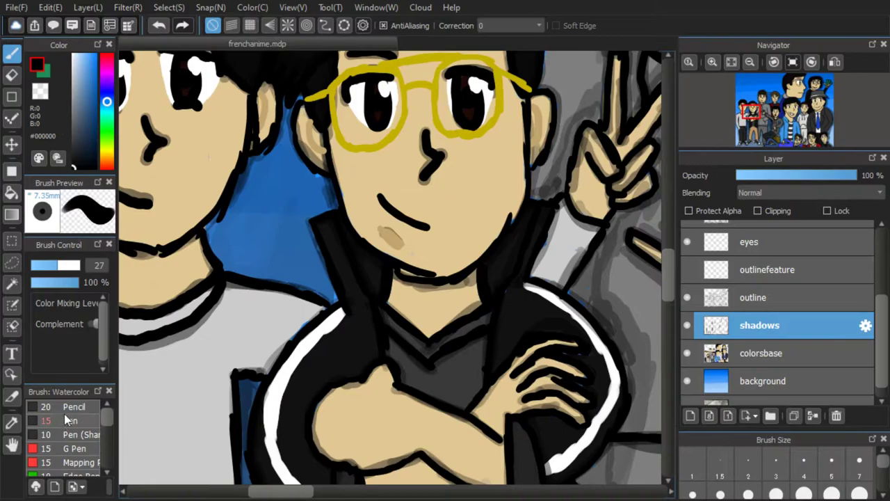
scroll(445, 229, "down", 2)
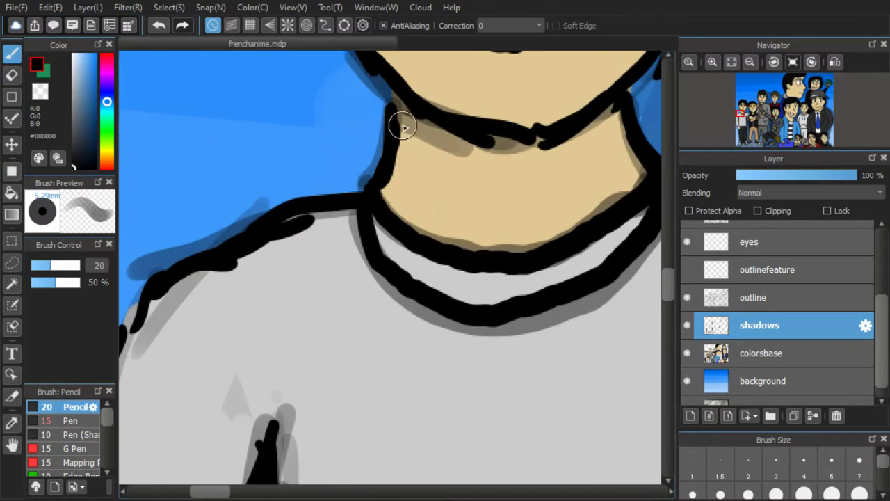
mouse_move(397, 123)
left_mouse_down()
mouse_move(498, 148)
mouse_move(606, 115)
left_mouse_up()
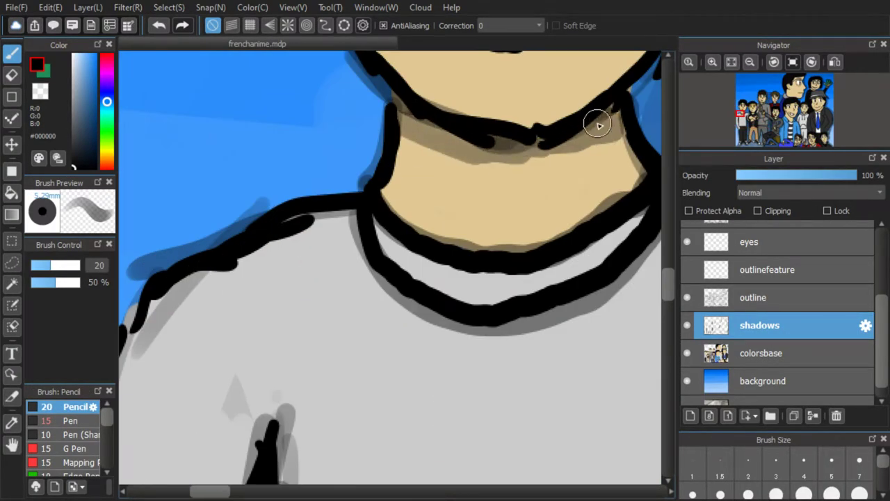
Deepen the under-chin shadows on the necks of the tall hooded figure, the grey-sweater figure and the yellow-glasses man
scroll(606, 116, "down", 3)
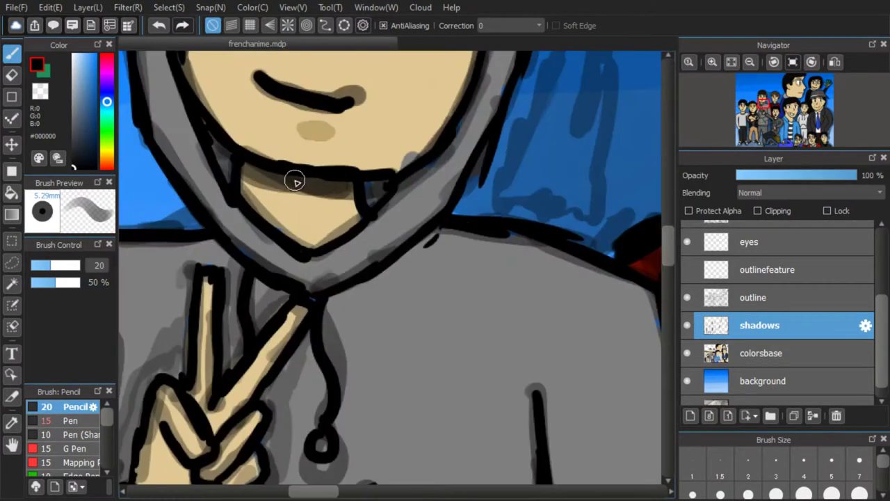
left_click_drag(294, 178, 368, 199)
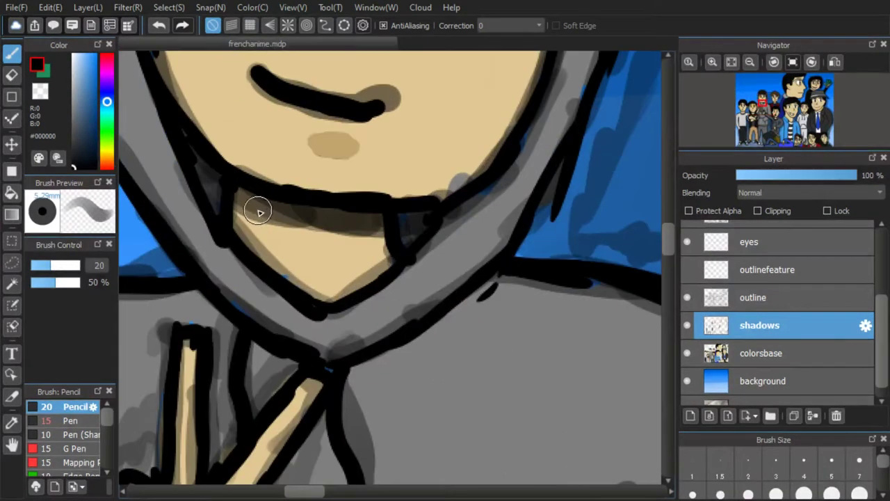
left_click_drag(258, 205, 327, 272)
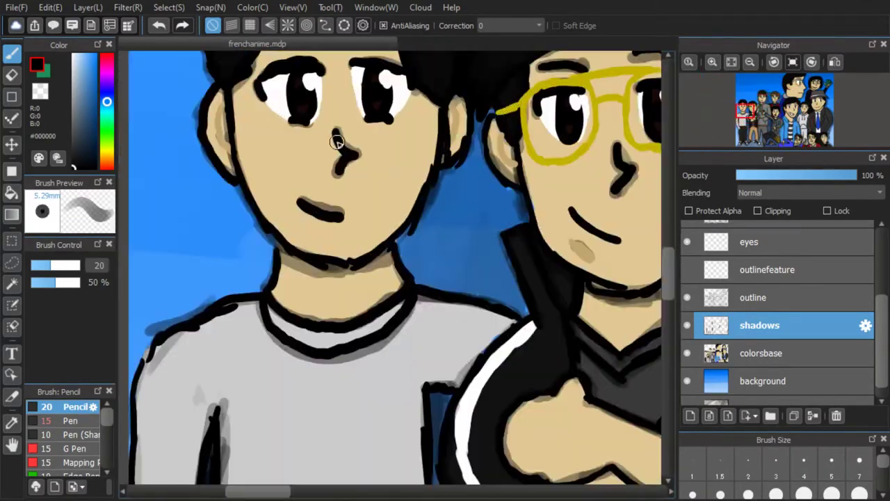
left_click_drag(306, 238, 224, 244)
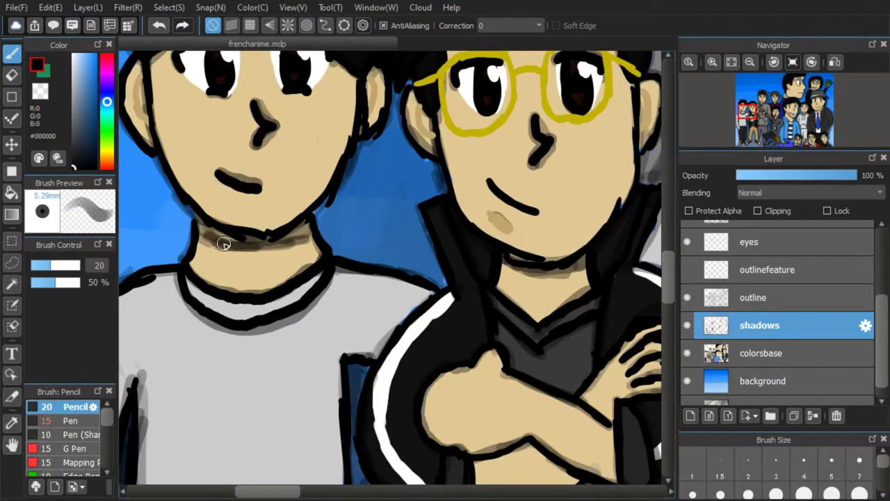
left_click_drag(549, 263, 521, 258)
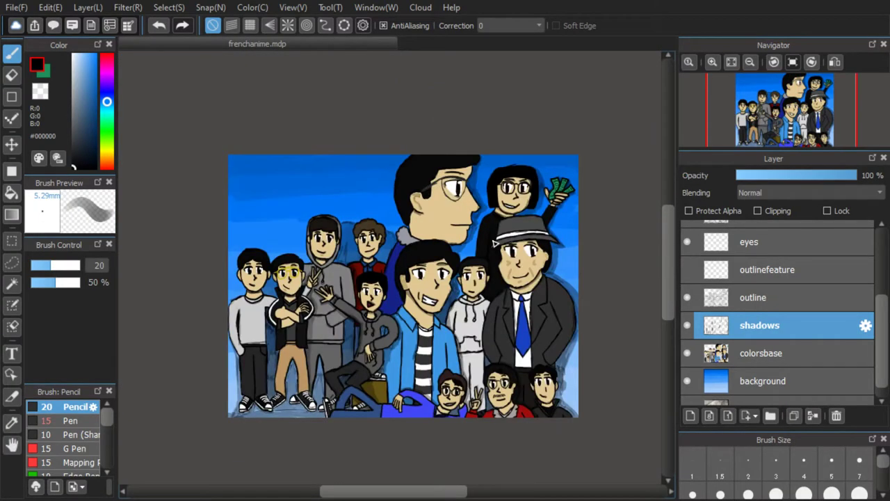
Darken the background shadow between the tall hooded figure and the curly-haired figure
left_click_drag(250, 338, 215, 332)
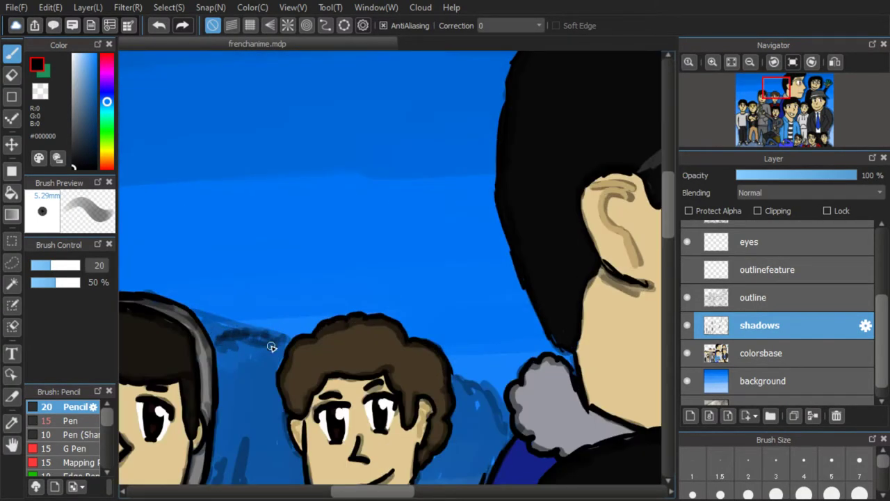
left_click_drag(271, 346, 286, 355)
mouse_move(407, 223)
left_mouse_down()
mouse_move(411, 264)
mouse_move(421, 273)
left_mouse_up()
left_click_drag(417, 229, 424, 312)
left_click_drag(423, 313, 396, 240)
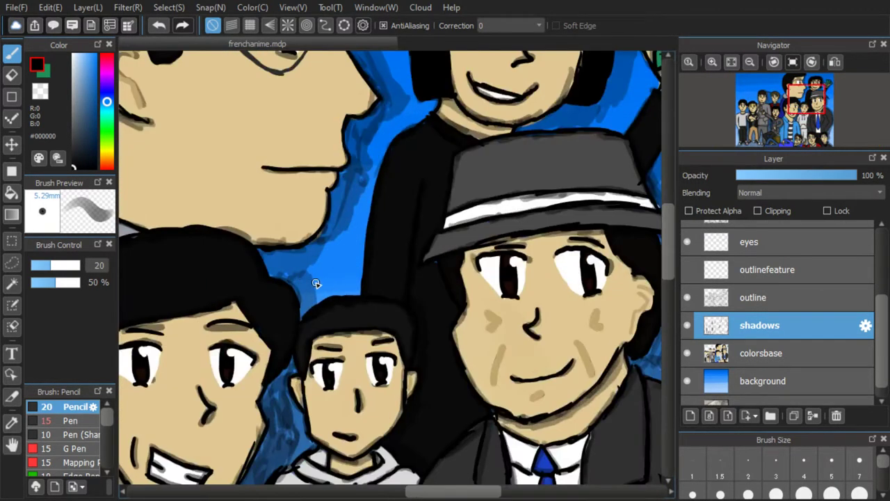
Shade the background below the large profile's chin and beside the suited man's hat
mouse_move(316, 283)
left_mouse_down()
mouse_move(328, 296)
mouse_move(351, 289)
left_mouse_up()
scroll(358, 290, "down", 6)
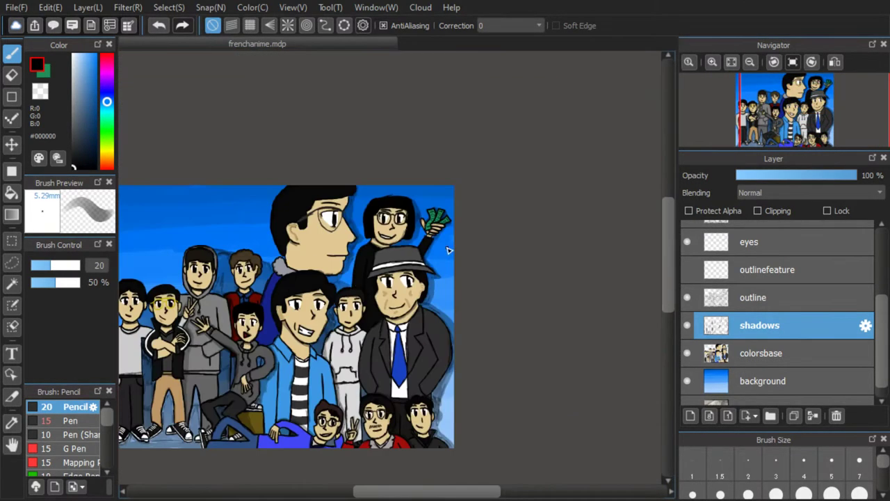
left_click_drag(446, 252, 518, 189)
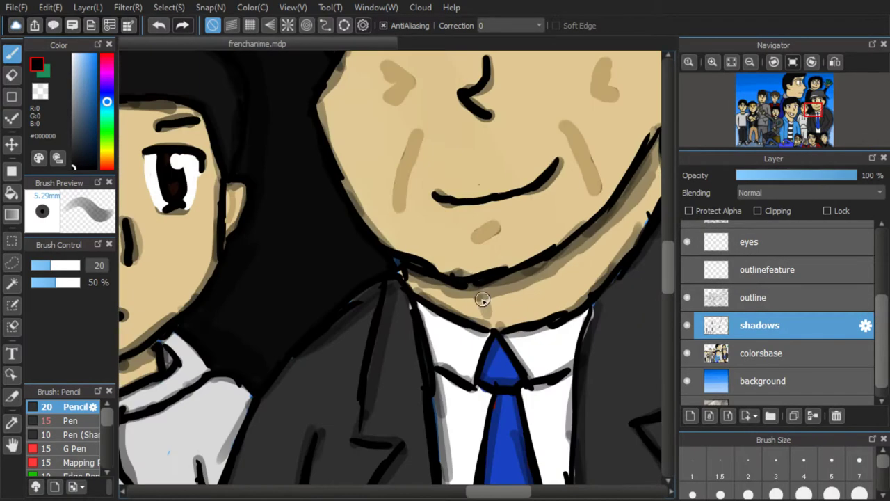
Shade the suited man's neck and the area under the grinning man's jaw with the black Pencil on the shadows layer
left_click_drag(483, 298, 396, 206)
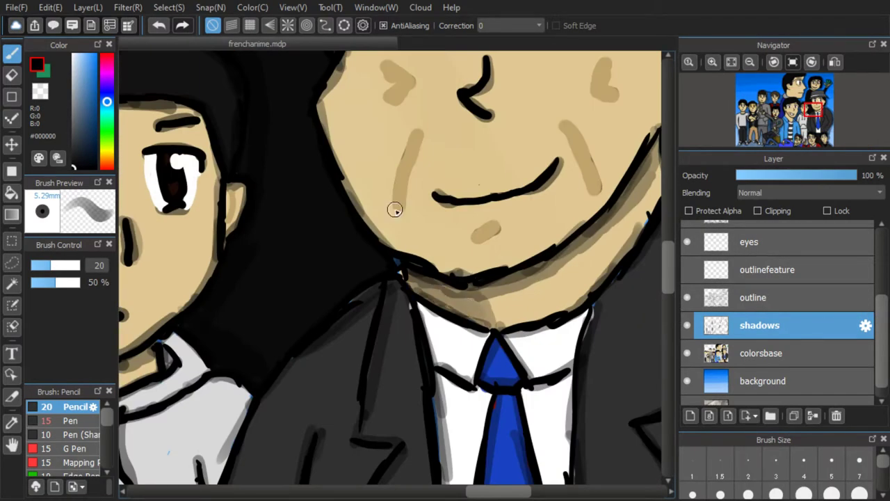
left_click_drag(390, 156, 369, 171)
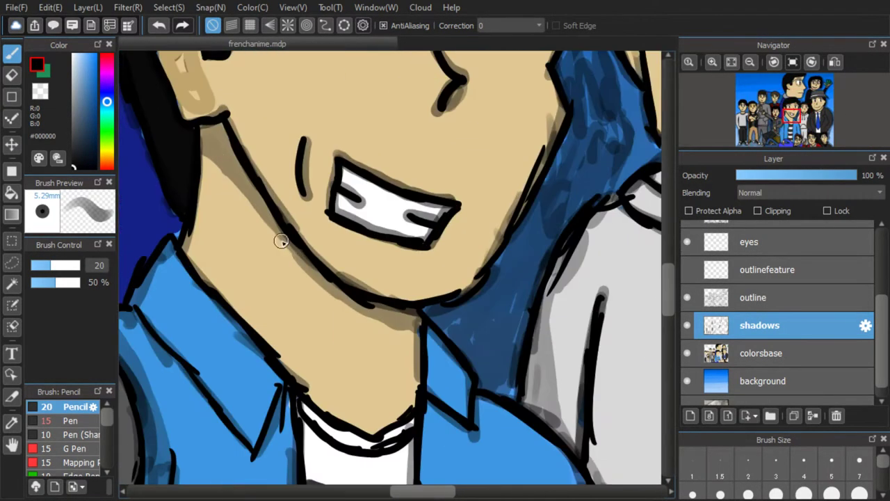
mouse_move(280, 239)
left_mouse_down()
mouse_move(210, 278)
mouse_move(210, 179)
mouse_move(259, 265)
mouse_move(275, 313)
mouse_move(248, 313)
mouse_move(233, 278)
mouse_move(226, 147)
mouse_move(315, 274)
mouse_move(392, 318)
left_mouse_up()
Shade the left side of the grinning blue-shirted man's neck and the edge of his cheek
scroll(447, 313, "down", 3)
scroll(292, 254, "up", 3)
scroll(487, 362, "down", 4)
scroll(478, 317, "up", 5)
mouse_move(419, 136)
left_mouse_down()
mouse_move(427, 197)
mouse_move(407, 155)
mouse_move(361, 212)
left_mouse_up()
left_click_drag(340, 121, 333, 105)
scroll(494, 104, "down", 2)
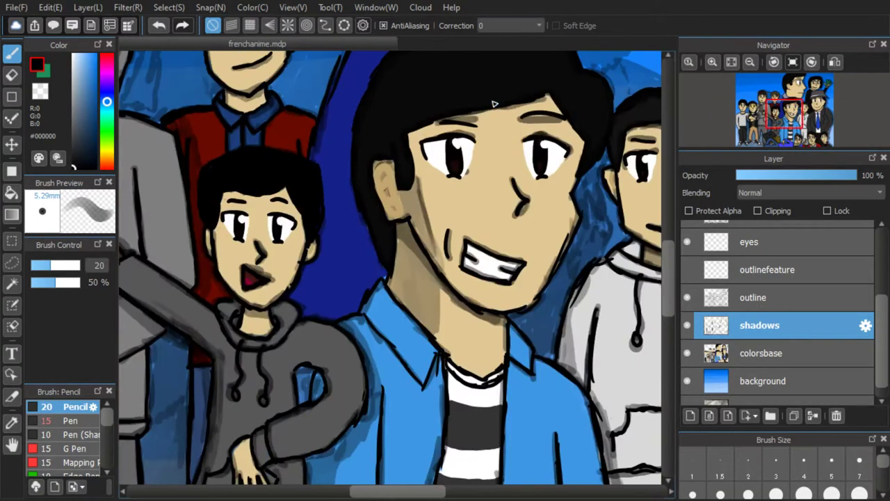
Move the shadows layer up the layer stack so it sits directly below colorsshaded
scroll(784, 326, "up", 2)
left_click_drag(759, 348, 755, 248)
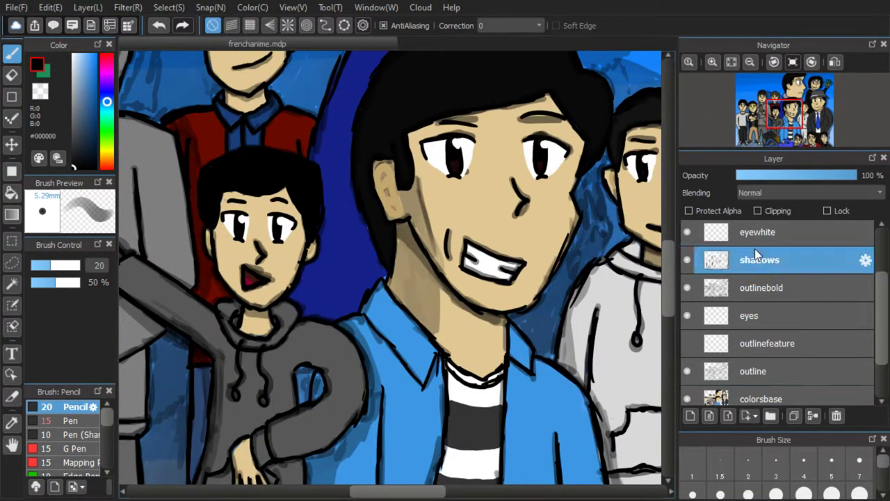
scroll(755, 248, "up", 3)
scroll(529, 234, "up", 2)
scroll(407, 194, "down", 3)
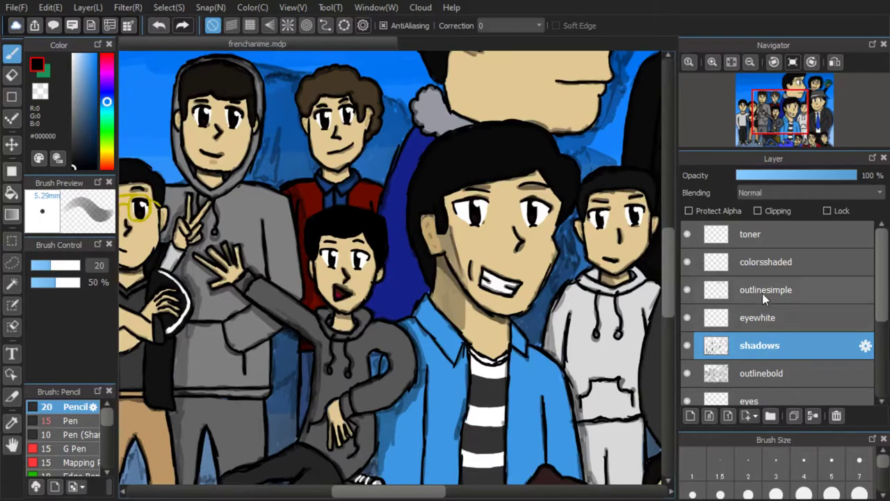
left_click_drag(760, 345, 746, 272)
Shade the left sides of the faces of the open-mouthed hoodie figure and the white-hoodie figure
scroll(452, 224, "down", 3)
scroll(470, 282, "up", 5)
scroll(471, 291, "down", 3)
scroll(361, 291, "up", 3)
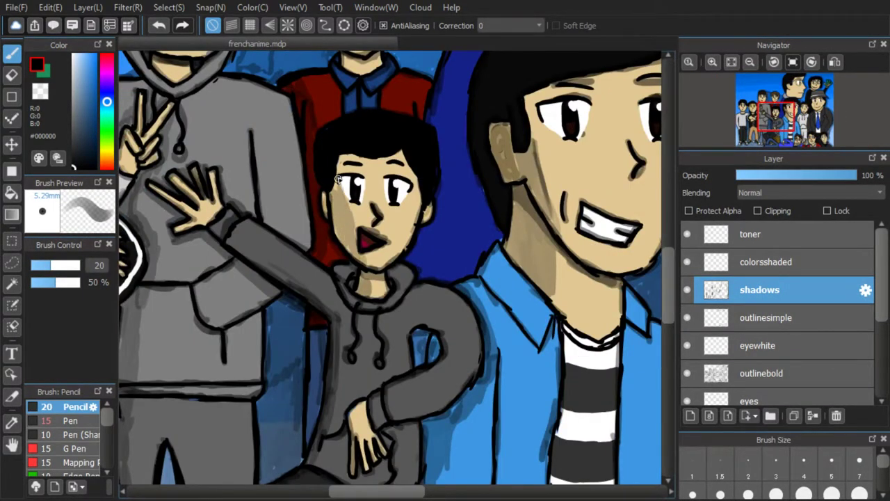
scroll(327, 175, "down", 3)
scroll(397, 104, "up", 4)
mouse_move(415, 118)
left_mouse_down()
mouse_move(400, 139)
mouse_move(434, 223)
left_mouse_up()
mouse_move(437, 238)
left_mouse_down()
mouse_move(441, 252)
mouse_move(422, 239)
left_mouse_up()
mouse_move(421, 212)
left_mouse_down()
mouse_move(394, 157)
mouse_move(423, 189)
left_mouse_up()
scroll(423, 188, "down", 2)
scroll(497, 312, "up", 3)
Shade the left side of the curly-haired figure's face and neck
mouse_move(497, 312)
left_mouse_down()
mouse_move(473, 127)
mouse_move(463, 272)
mouse_move(441, 95)
mouse_move(449, 230)
mouse_move(417, 247)
left_mouse_up()
scroll(448, 230, "down", 2)
scroll(412, 194, "up", 3)
scroll(442, 171, "down", 4)
scroll(519, 171, "up", 4)
mouse_move(475, 114)
left_mouse_down()
mouse_move(477, 178)
mouse_move(480, 115)
left_mouse_up()
left_click_drag(519, 296, 513, 272)
scroll(473, 148, "down", 4)
scroll(478, 81, "up", 4)
left_click_drag(453, 116, 463, 235)
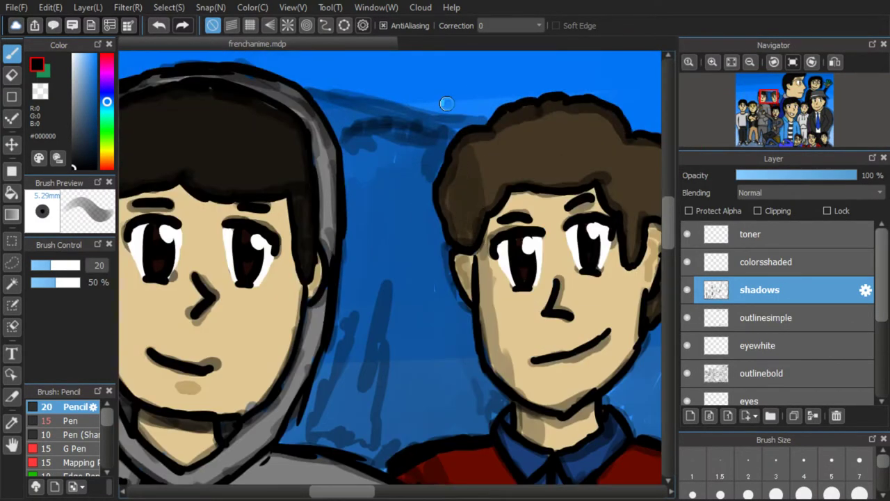
Shade the left sides of the faces and necks of the grey-sweater figure and the yellow-glasses man
scroll(444, 105, "down", 4)
scroll(265, 299, "up", 3)
scroll(264, 298, "down", 2)
scroll(341, 287, "up", 3)
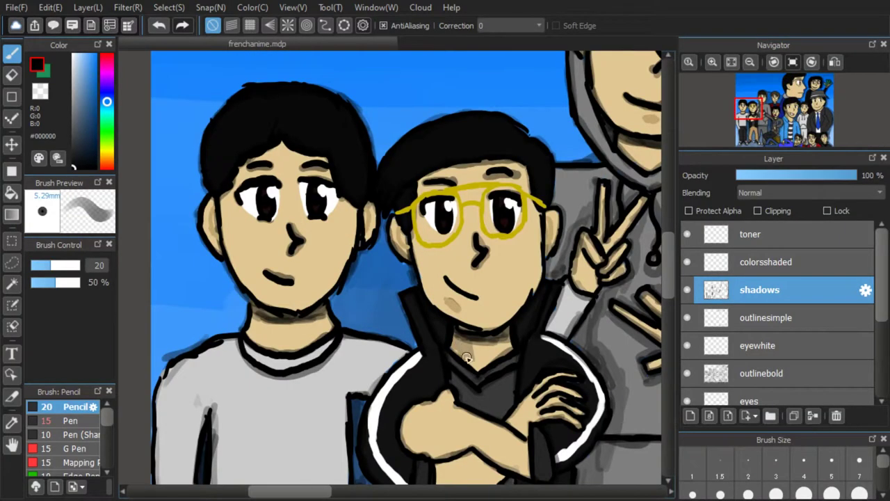
left_click_drag(282, 350, 254, 334)
left_click_drag(231, 245, 211, 221)
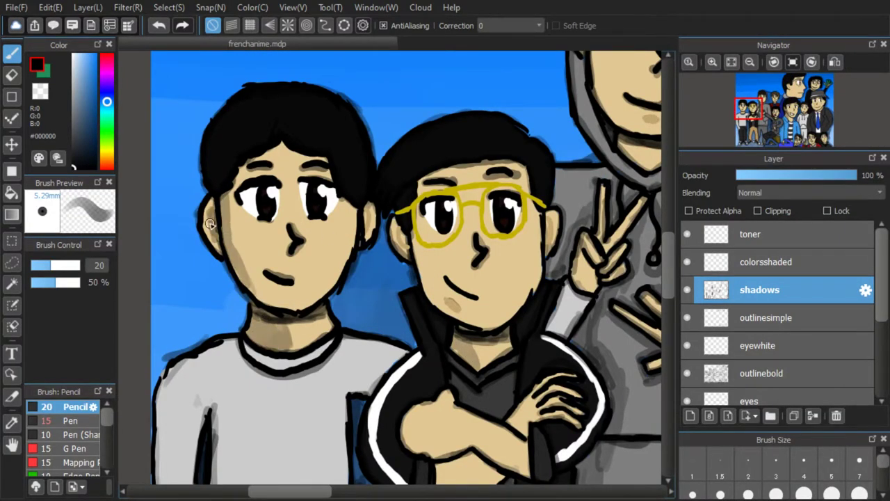
mouse_move(421, 211)
left_mouse_down()
mouse_move(453, 318)
mouse_move(397, 241)
mouse_move(422, 186)
mouse_move(450, 315)
left_mouse_up()
Shade the left side of the suited man's face below the hat brim
scroll(399, 146, "down", 5)
scroll(529, 209, "up", 3)
scroll(598, 213, "up", 4)
scroll(451, 315, "down", 3)
scroll(449, 274, "up", 3)
mouse_move(401, 195)
left_mouse_down()
mouse_move(399, 150)
mouse_move(437, 177)
mouse_move(445, 240)
mouse_move(461, 257)
left_mouse_up()
scroll(409, 137, "down", 5)
scroll(460, 121, "up", 3)
scroll(475, 126, "down", 2)
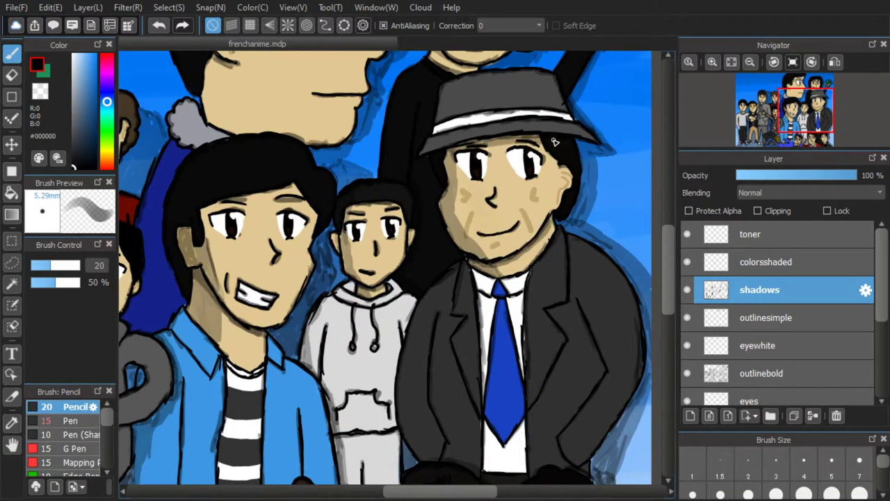
Shade the left side of the face and neck of the black-collared figure in the front row
scroll(567, 171, "down", 5)
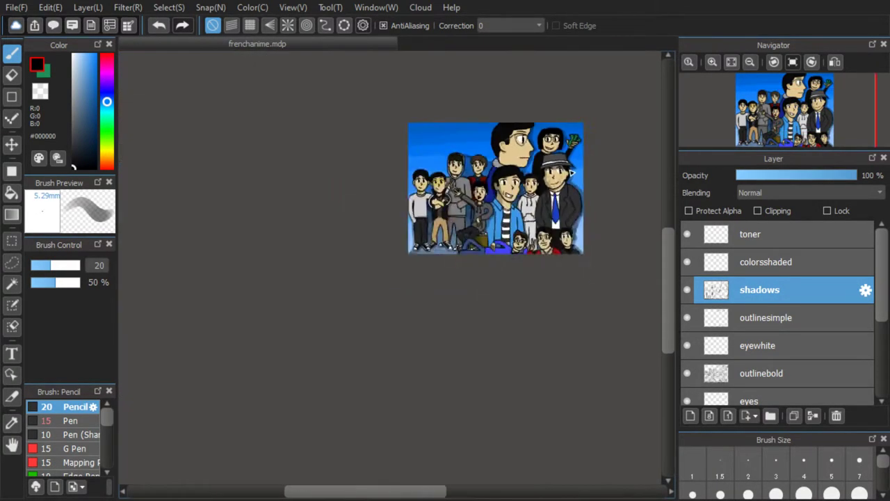
scroll(567, 236, "up", 8)
left_click_drag(469, 264, 481, 368)
mouse_move(487, 235)
left_mouse_down()
mouse_move(471, 280)
mouse_move(499, 421)
left_mouse_up()
left_click_drag(456, 356, 443, 332)
left_click_drag(504, 416, 534, 451)
left_click_drag(527, 473, 555, 477)
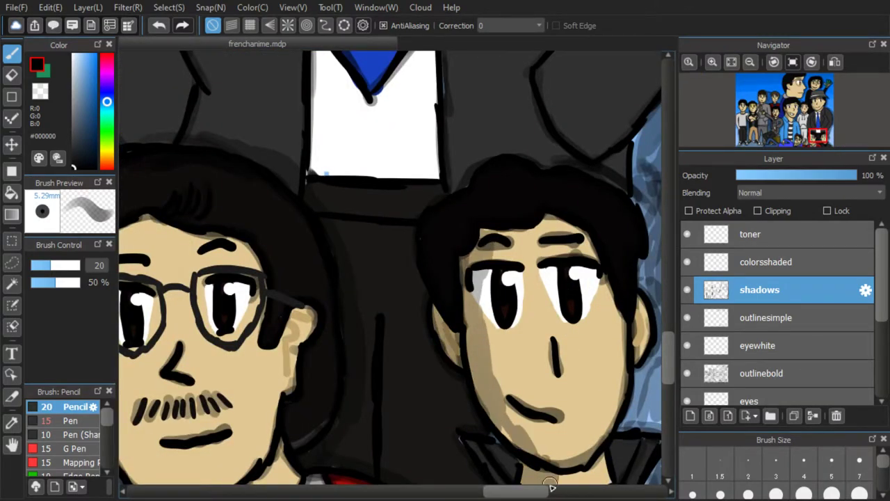
Shade the left side of the moustached man's face and neck
scroll(556, 364, "down", 5)
scroll(554, 366, "up", 3)
mouse_move(341, 389)
left_mouse_down()
mouse_move(342, 416)
mouse_move(315, 393)
left_mouse_up()
mouse_move(291, 357)
left_mouse_down()
mouse_move(303, 382)
mouse_move(277, 325)
left_mouse_up()
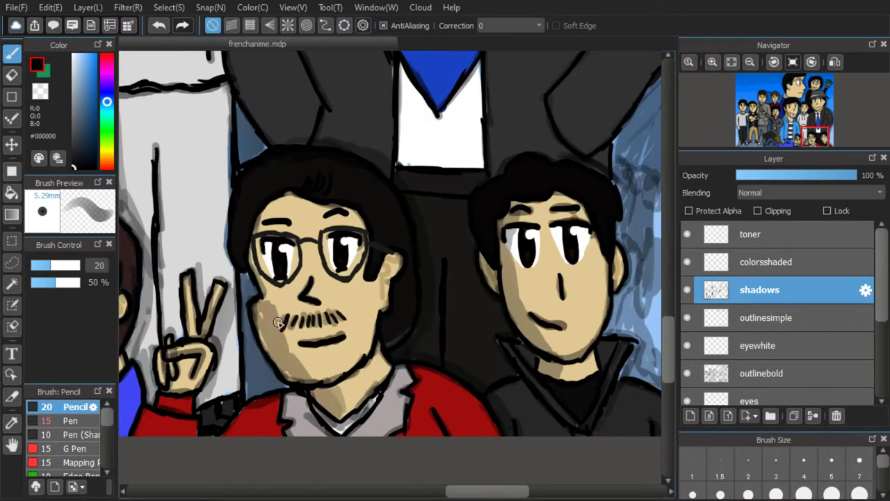
scroll(256, 180, "down", 4)
scroll(433, 232, "up", 5)
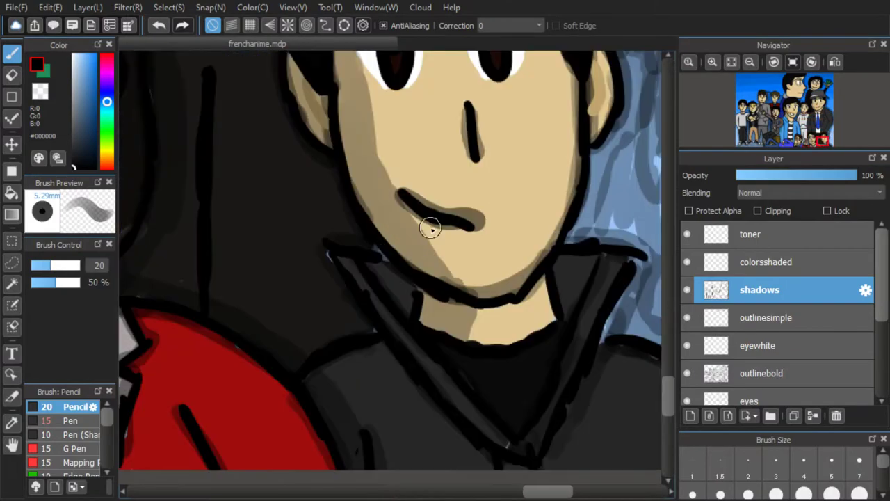
scroll(434, 237, "down", 5)
scroll(433, 248, "up", 5)
Extend the black Pencil shading across the front-row figures' faces and clothing
left_click_drag(359, 405, 431, 344)
scroll(441, 310, "down", 5)
scroll(386, 328, "up", 5)
mouse_move(270, 369)
left_mouse_down()
mouse_move(281, 391)
mouse_move(288, 363)
mouse_move(275, 278)
mouse_move(286, 131)
left_mouse_up()
scroll(328, 197, "up", 2)
mouse_move(205, 400)
left_mouse_down()
mouse_move(221, 394)
mouse_move(260, 452)
left_mouse_up()
scroll(333, 336, "down", 6)
scroll(381, 299, "up", 2)
scroll(382, 299, "up", 5)
Shade the striped shirt along the open edge of the grinning man's blue jacket
mouse_move(339, 222)
left_mouse_down()
mouse_move(352, 282)
mouse_move(345, 334)
left_mouse_up()
mouse_move(339, 348)
left_mouse_down()
mouse_move(336, 229)
mouse_move(312, 411)
mouse_move(303, 269)
left_mouse_up()
left_click_drag(306, 263, 302, 466)
scroll(304, 341, "down", 5)
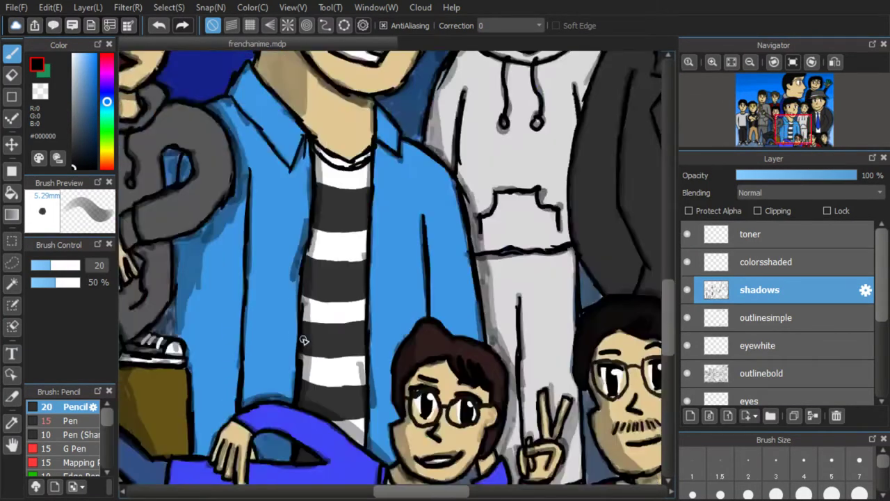
scroll(331, 253, "up", 4)
left_click_drag(408, 169, 412, 106)
scroll(401, 142, "down", 8)
scroll(399, 137, "up", 2)
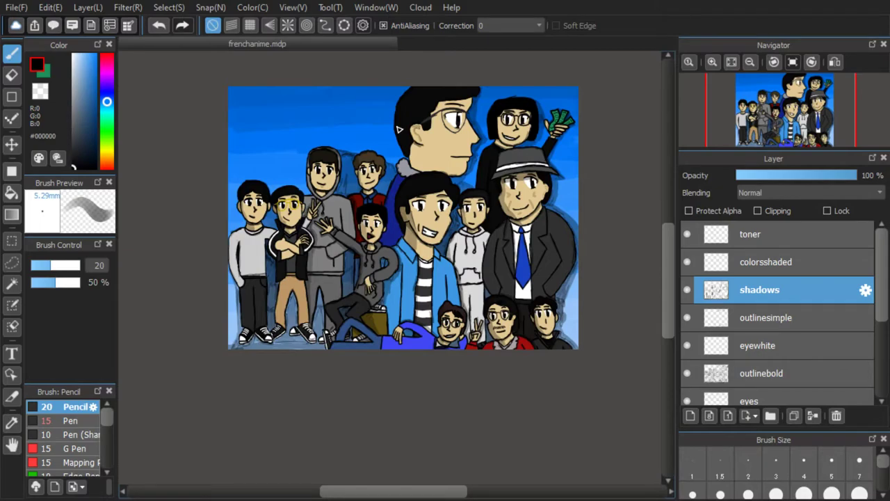
Shade the left sides of the tall figure's grey hoodie and trousers and the open-mouthed figure's hoodie
scroll(395, 277, "up", 3)
left_click_drag(274, 222, 256, 338)
mouse_move(217, 359)
left_mouse_down()
mouse_move(143, 407)
mouse_move(187, 440)
left_mouse_up()
scroll(169, 371, "down", 5)
scroll(261, 241, "up", 4)
scroll(313, 253, "down", 1)
scroll(390, 287, "up", 4)
left_click_drag(433, 280, 427, 335)
mouse_move(374, 402)
left_mouse_down()
mouse_move(413, 389)
mouse_move(484, 311)
left_mouse_up()
scroll(427, 239, "down", 5)
scroll(426, 239, "down", 3)
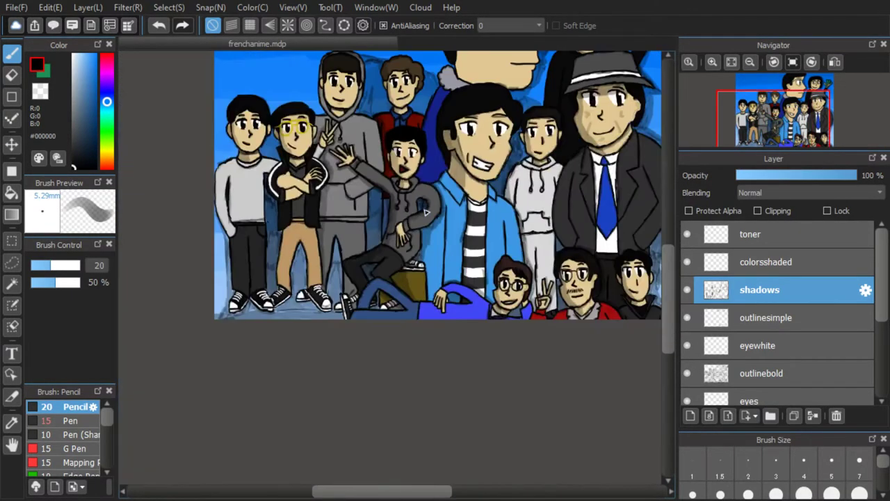
scroll(426, 239, "up", 2)
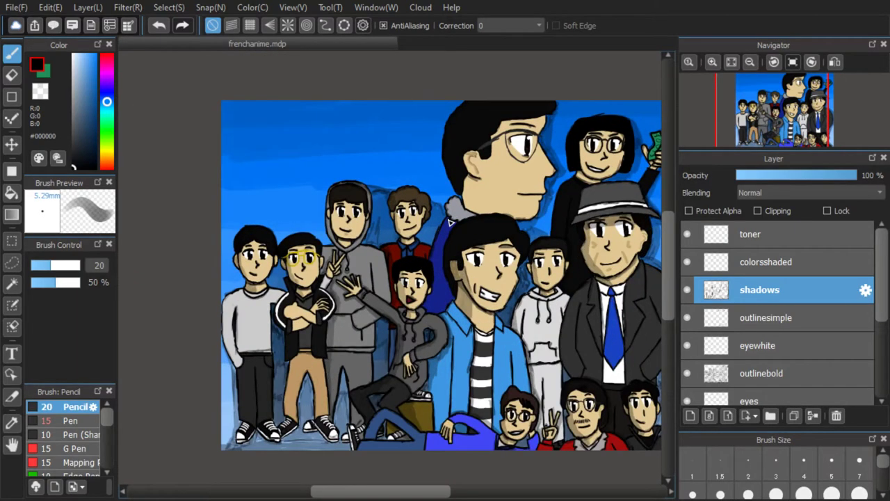
scroll(228, 237, "up", 5)
left_click_drag(488, 347, 461, 475)
left_click(770, 264)
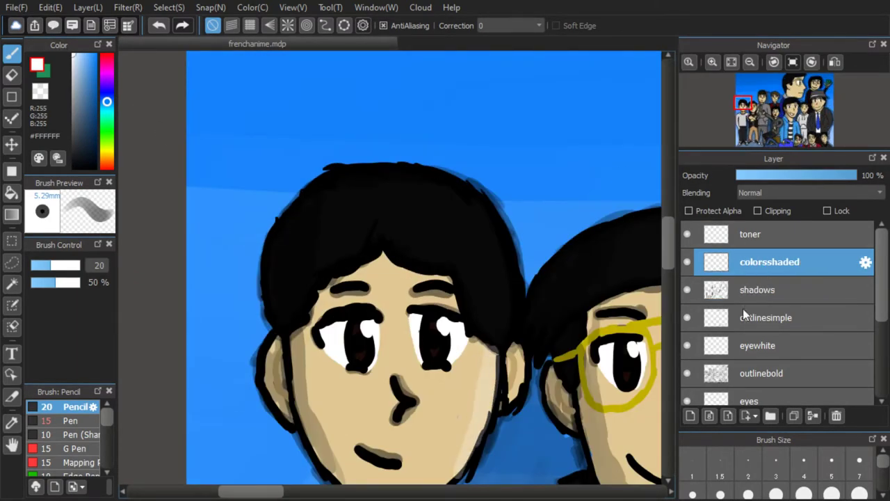
left_click(837, 416)
left_click(814, 417)
scroll(473, 313, "down", 3)
scroll(485, 326, "up", 2)
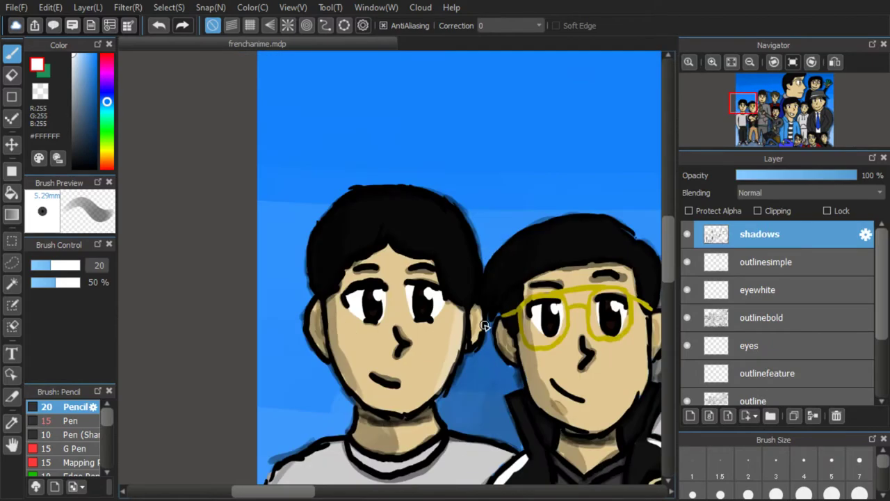
key("ctrl+z")
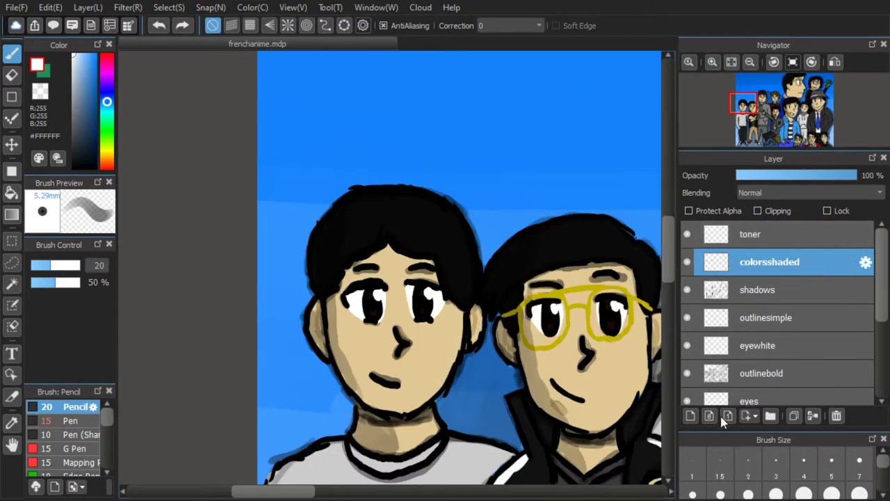
Replace the toner and colorsshaded layers with one named light and paint white 24% Pencil highlights on the grey-sweater figure's face and hair
left_click(836, 416)
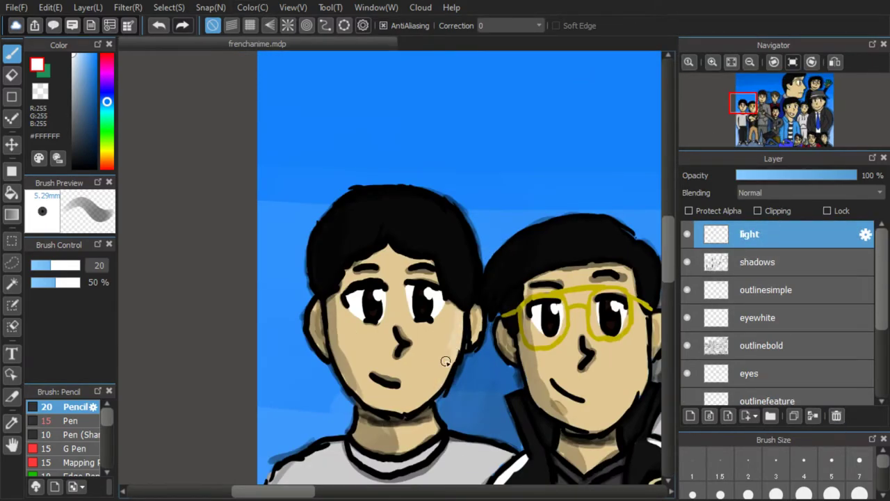
scroll(468, 290, "down", 1)
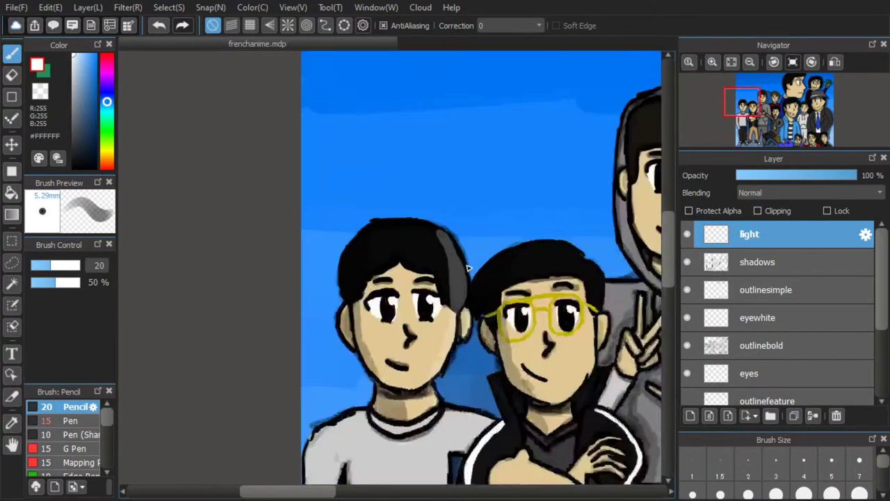
scroll(468, 271, "up", 3)
left_click_drag(43, 288, 43, 288)
mouse_move(449, 362)
left_mouse_down()
mouse_move(449, 294)
mouse_move(430, 217)
left_mouse_up()
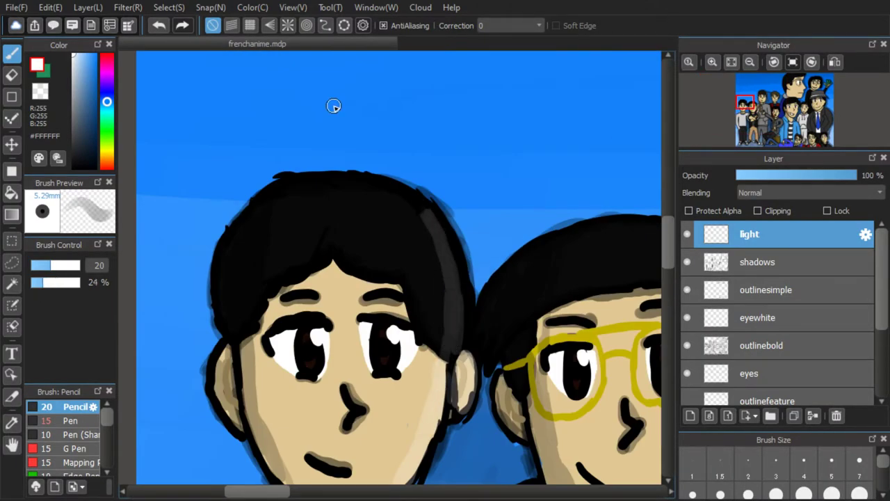
Highlight the right edge of the yellow-glasses man's hair and face, and add faint white glare streaks across both lenses
scroll(334, 106, "down", 4)
scroll(369, 146, "up", 2)
scroll(508, 195, "up", 3)
left_click_drag(546, 195, 555, 329)
left_click_drag(311, 195, 293, 233)
scroll(473, 153, "up", 1)
left_click_drag(479, 182, 434, 233)
left_click_drag(278, 203, 238, 257)
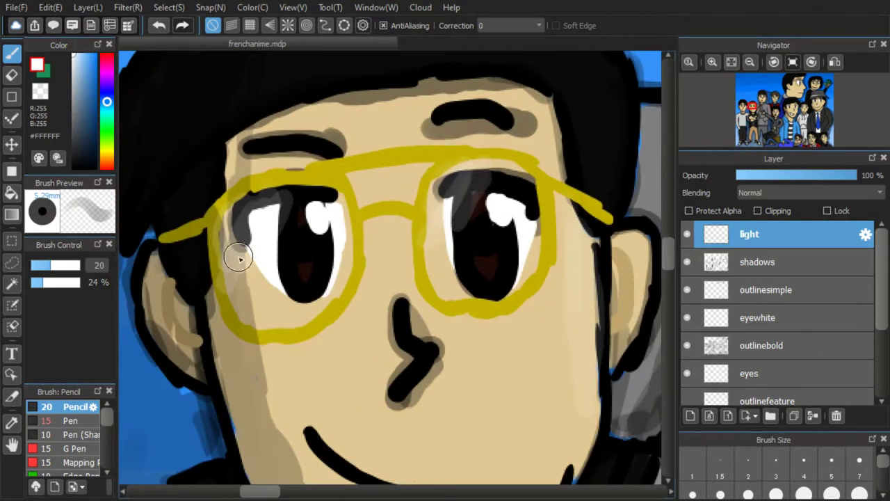
scroll(238, 258, "down", 3)
scroll(469, 283, "up", 2)
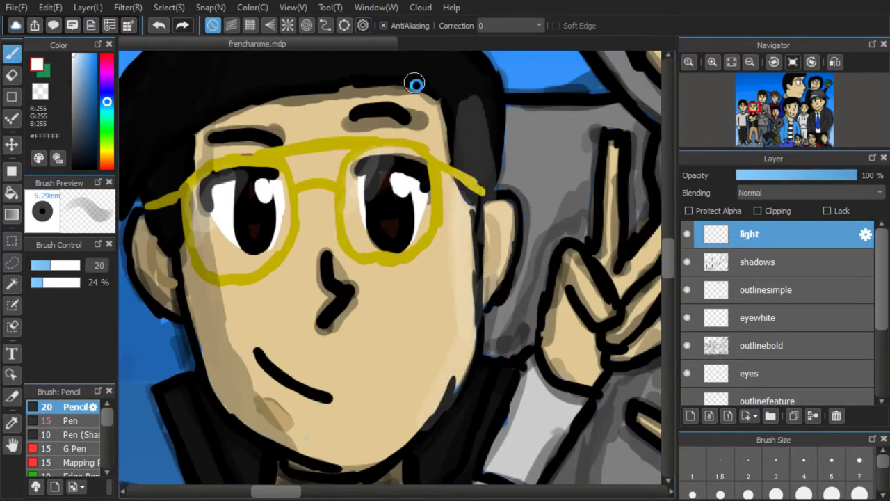
Add white highlights down the right sides of the grey-sweater figure's and yellow-glasses man's clothes
scroll(407, 139, "down", 2)
scroll(418, 133, "down", 1)
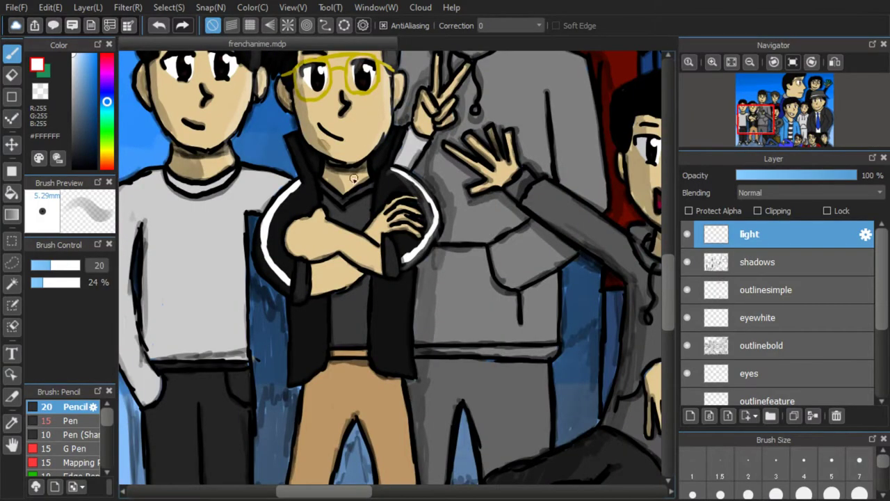
scroll(402, 350, "down", 2)
scroll(403, 387, "up", 2)
scroll(404, 387, "down", 2)
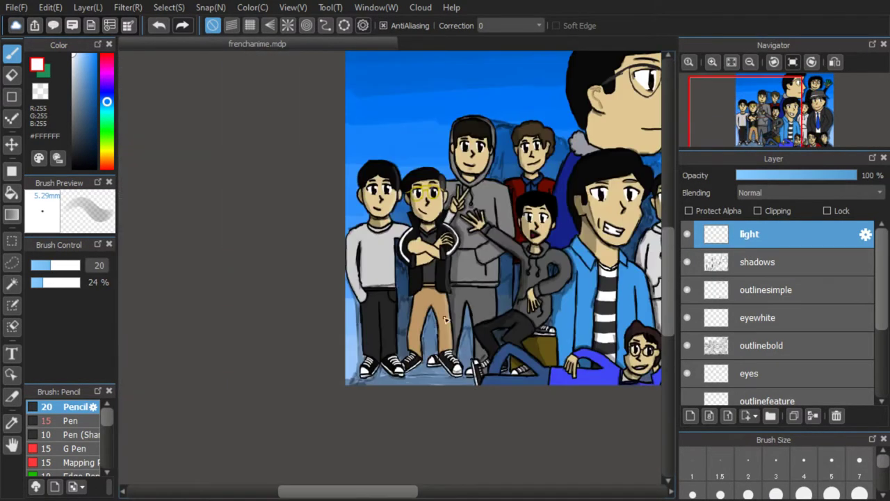
scroll(374, 204, "up", 2)
left_click_drag(376, 157, 380, 380)
scroll(376, 369, "down", 3)
scroll(322, 305, "up", 2)
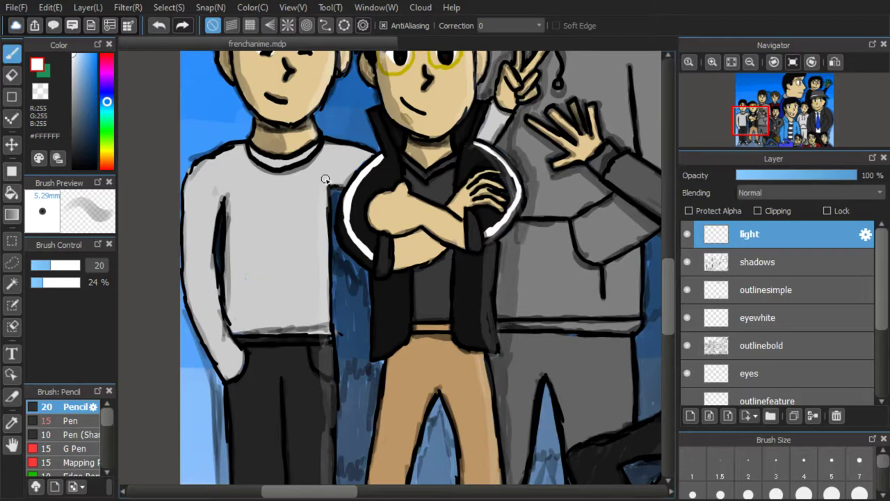
scroll(373, 165, "down", 2)
scroll(445, 186, "up", 2)
Highlight the right side of the tall figure's grey hoodie, including the body, forearm and sleeve
left_click_drag(536, 217, 531, 374)
scroll(530, 365, "down", 2)
scroll(527, 285, "up", 3)
left_click_drag(491, 323, 512, 298)
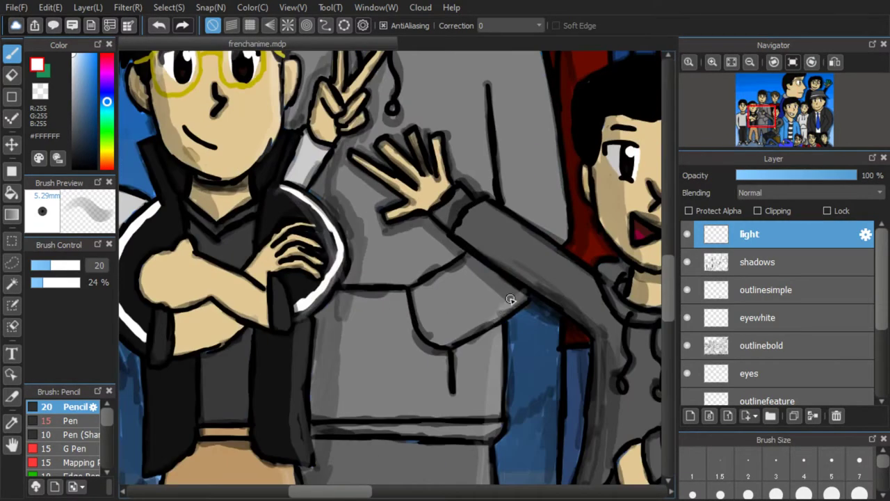
scroll(513, 304, "down", 3)
scroll(524, 268, "up", 2)
scroll(499, 177, "down", 2)
scroll(450, 256, "up", 1)
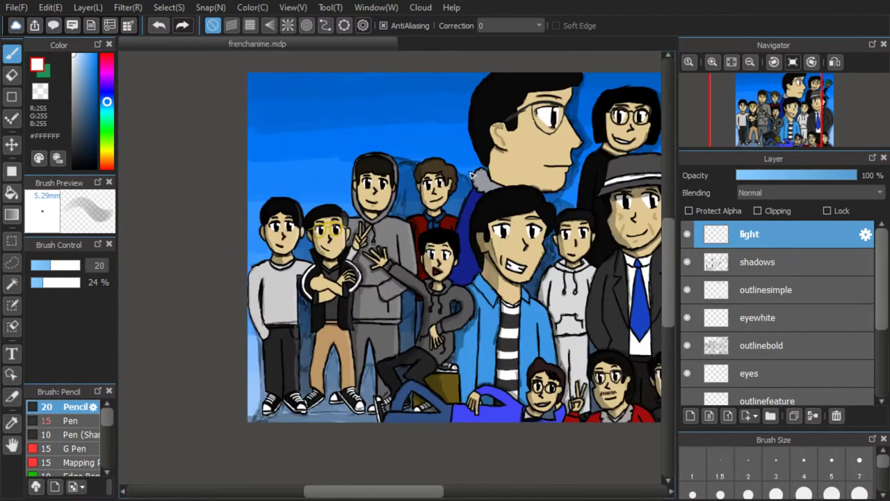
scroll(450, 256, "down", 2)
scroll(449, 256, "up", 2)
scroll(449, 256, "up", 1)
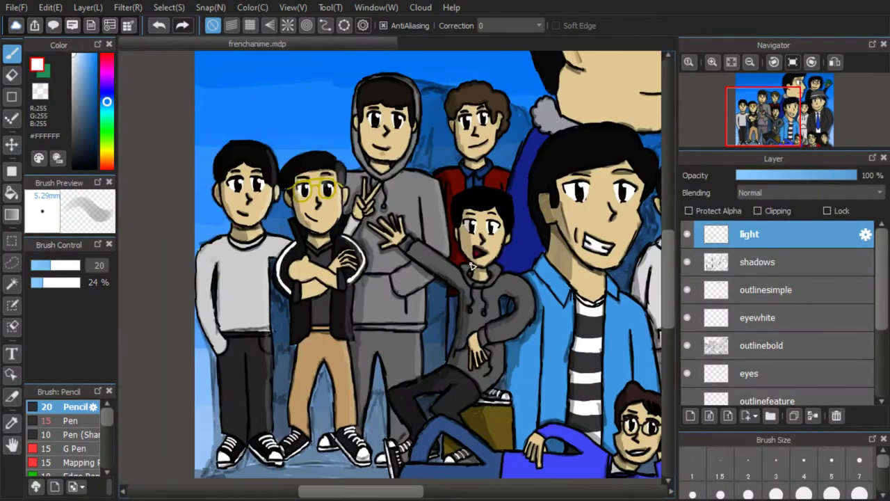
scroll(496, 282, "up", 3)
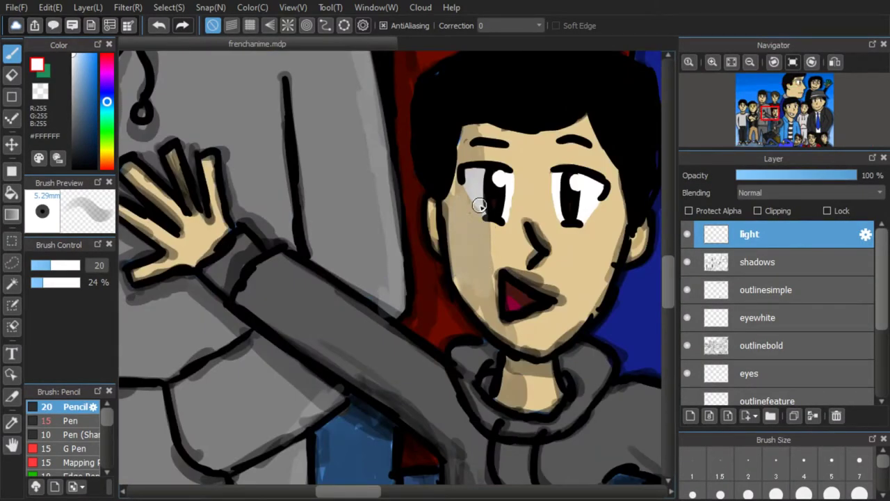
Highlight the right edge of the tall hooded figure's face and hair in white
scroll(450, 229, "down", 3)
scroll(450, 229, "up", 2)
scroll(487, 216, "down", 3)
scroll(530, 211, "up", 1)
scroll(530, 211, "up", 3)
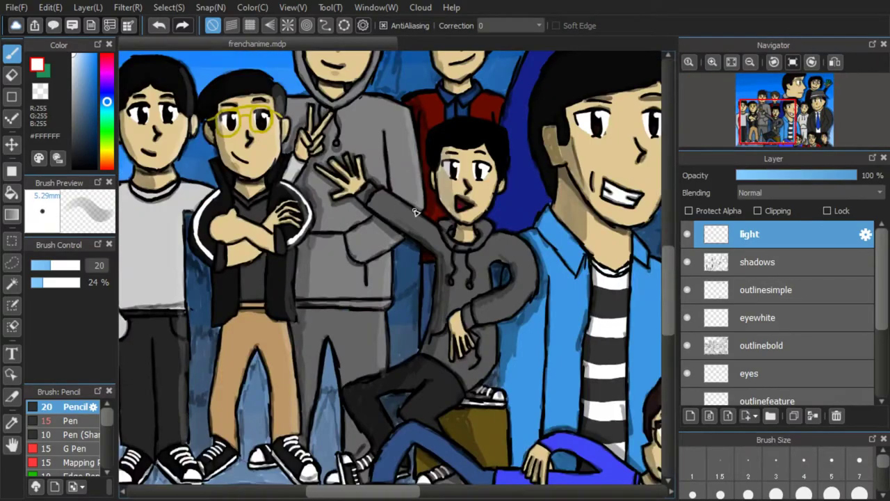
scroll(373, 96, "up", 3)
scroll(404, 238, "down", 4)
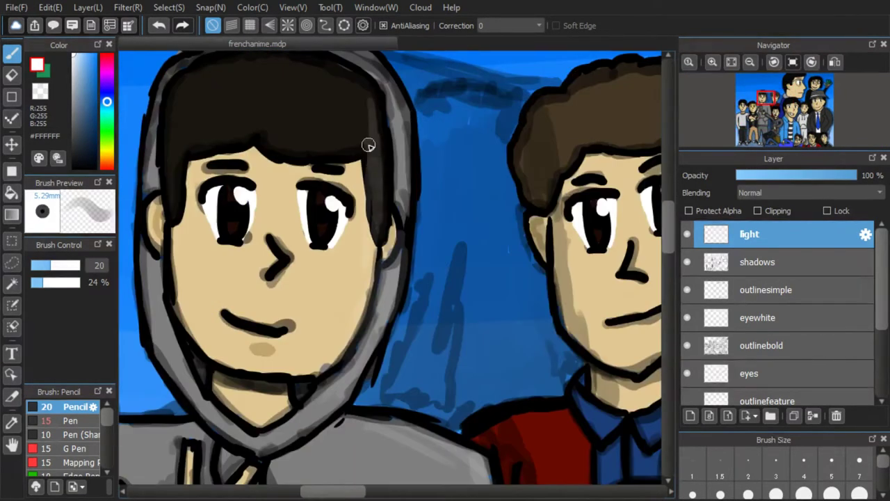
Brush white highlights down the right side of the curly-haired man's face, shirt collar and red jacket
scroll(352, 73, "up", 3)
scroll(379, 129, "down", 3)
scroll(477, 171, "up", 3)
left_click_drag(473, 222, 480, 111)
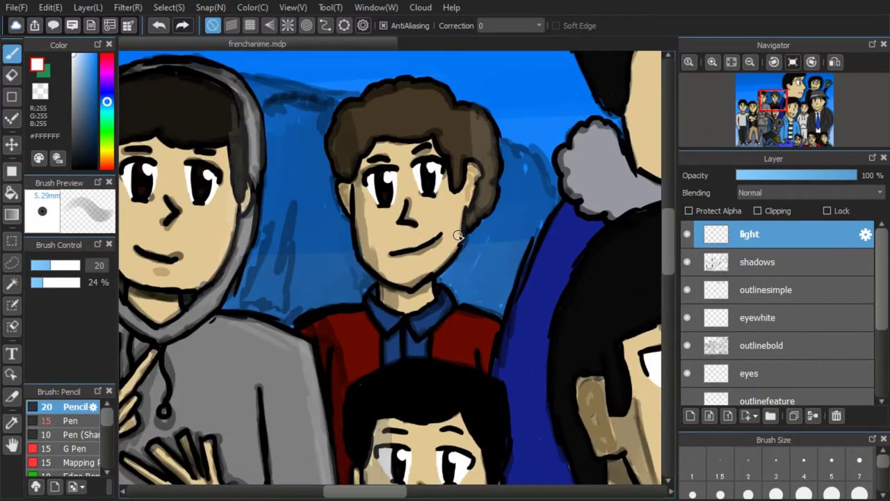
left_click_drag(455, 250, 434, 299)
left_click_drag(443, 315, 481, 356)
Brush white highlights along the right side of the seated open-mouthed figure's face and dark grey hoodie
scroll(450, 324, "down", 3)
scroll(469, 203, "up", 2)
scroll(467, 205, "down", 2)
scroll(422, 306, "up", 4)
left_click_drag(420, 314, 382, 372)
left_click_drag(447, 248, 441, 110)
scroll(418, 120, "down", 4)
scroll(408, 157, "up", 3)
mouse_move(408, 203)
left_mouse_down()
mouse_move(432, 255)
mouse_move(480, 273)
mouse_move(492, 256)
mouse_move(458, 234)
left_mouse_up()
scroll(457, 233, "down", 4)
scroll(455, 240, "up", 6)
left_click_drag(337, 273, 547, 124)
Compare the picture with the light layer hidden and shown, and delete the light layer
scroll(515, 89, "down", 10)
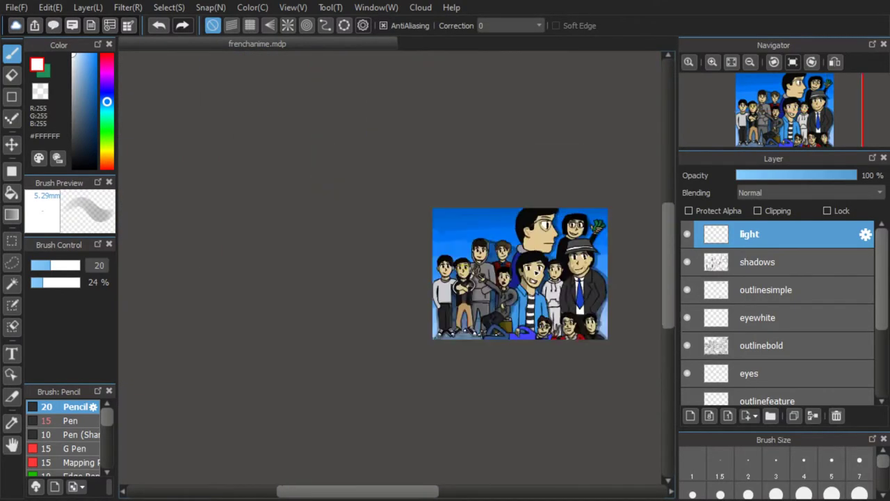
scroll(514, 278, "up", 4)
scroll(487, 280, "down", 1)
scroll(352, 316, "up", 4)
scroll(352, 314, "down", 2)
scroll(382, 310, "up", 3)
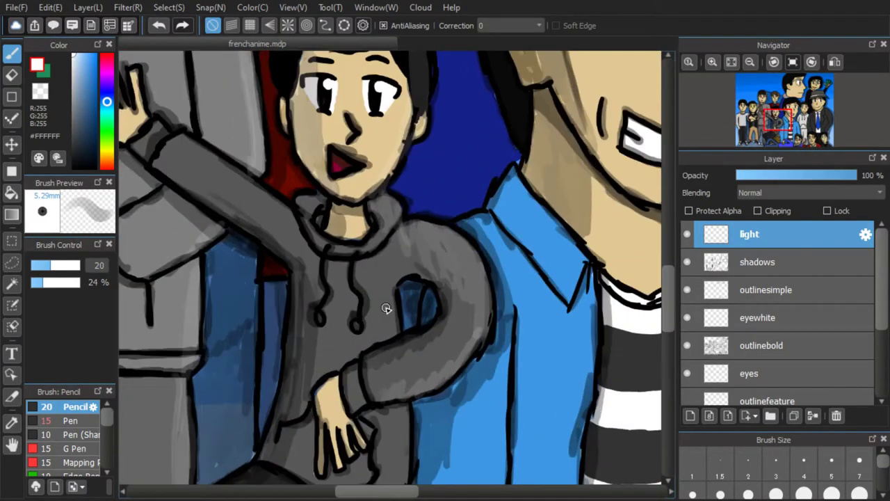
scroll(393, 300, "down", 4)
left_click(695, 235)
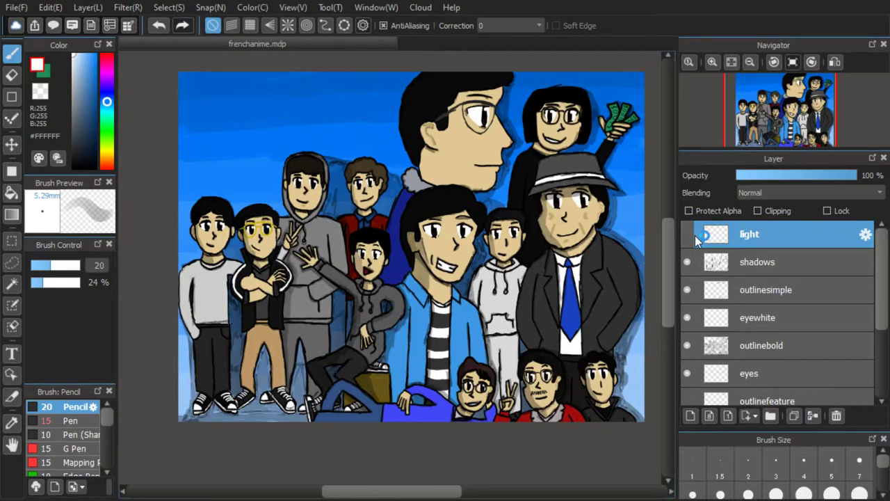
left_click(690, 233)
left_click(693, 233)
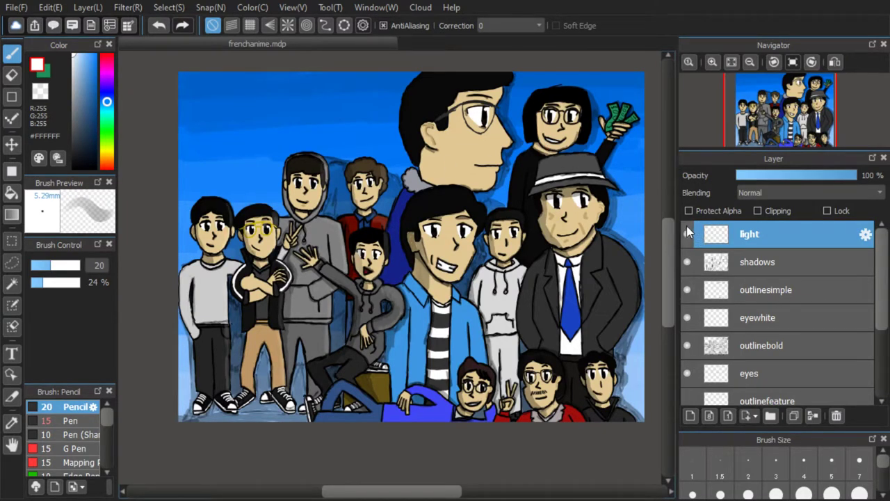
left_click(836, 416)
Set the brush to black at 52% opacity and shade the right side of the leftmost man's grey sweater on the shadows layer
left_click(50, 283)
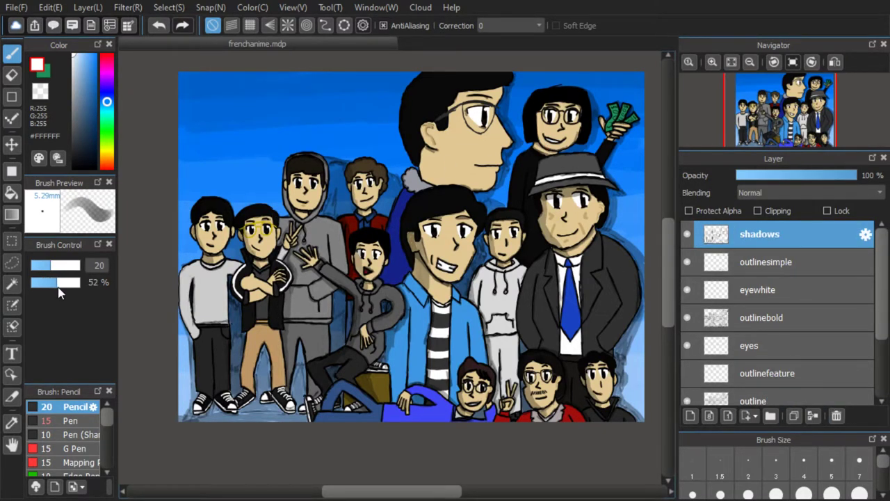
left_click(73, 168)
scroll(203, 320, "up", 4)
scroll(202, 320, "down", 3)
scroll(202, 348, "up", 3)
left_click_drag(343, 166, 323, 252)
left_click_drag(333, 199, 311, 282)
scroll(324, 225, "down", 3)
scroll(237, 227, "up", 3)
left_click_drag(338, 164, 348, 392)
Shade the yellow-glasses man's tan trousers along the outer right leg and just below the jacket hem
scroll(348, 392, "down", 5)
scroll(335, 320, "up", 4)
scroll(409, 229, "down", 2)
scroll(411, 228, "up", 3)
mouse_move(378, 341)
left_mouse_down()
mouse_move(385, 267)
mouse_move(372, 152)
left_mouse_up()
scroll(327, 146, "down", 6)
scroll(292, 132, "up", 5)
scroll(311, 179, "down", 2)
scroll(503, 330, "up", 3)
left_click_drag(489, 214, 511, 440)
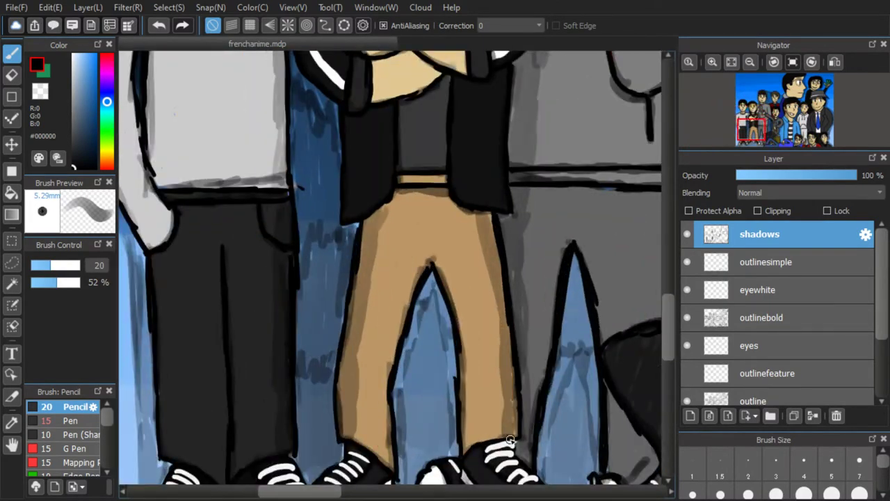
left_click_drag(368, 231, 395, 199)
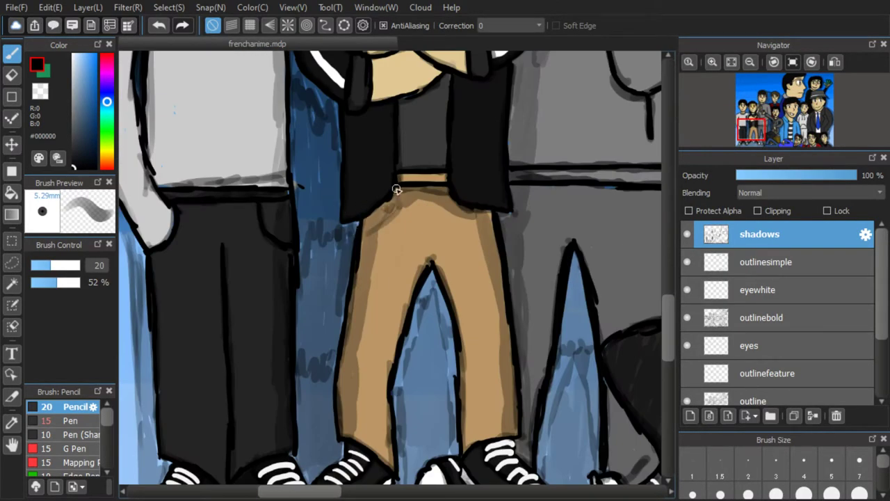
Shade the right side of the tall figure's grey hoodie along the sleeve and beneath the forearm
scroll(396, 190, "down", 5)
scroll(487, 296, "up", 8)
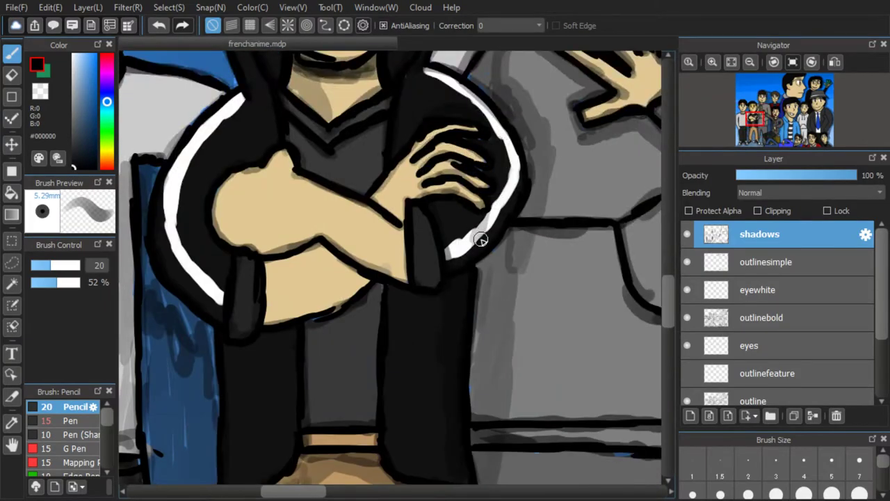
scroll(480, 239, "down", 5)
scroll(557, 209, "up", 8)
left_click_drag(598, 94, 632, 241)
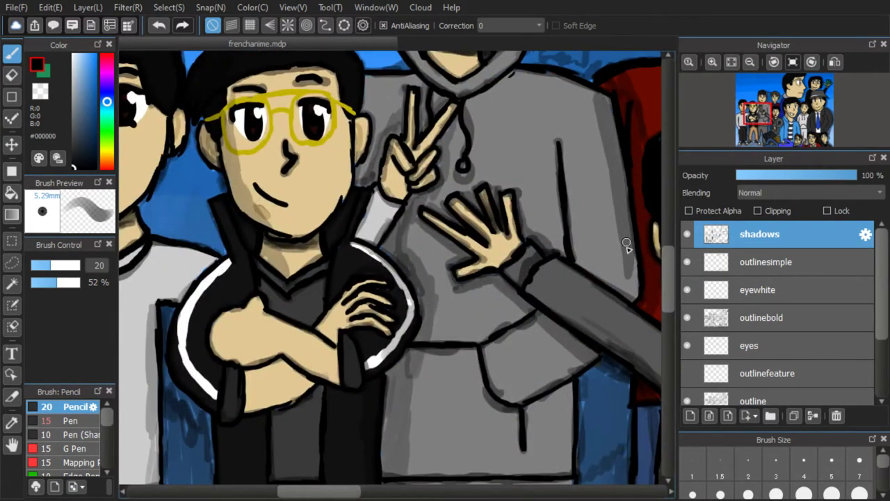
left_click_drag(563, 382, 567, 392)
scroll(565, 390, "down", 5)
scroll(564, 388, "up", 7)
mouse_move(480, 237)
left_mouse_down()
mouse_move(521, 216)
mouse_move(531, 307)
left_mouse_up()
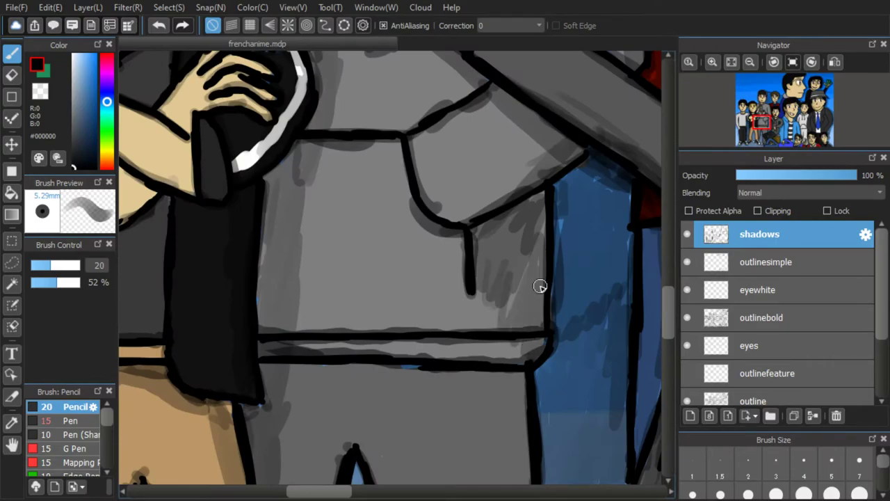
Undo the last two strokes and shade the right edge of the tall figure's grey trousers
scroll(501, 379, "down", 5)
scroll(496, 344, "up", 4)
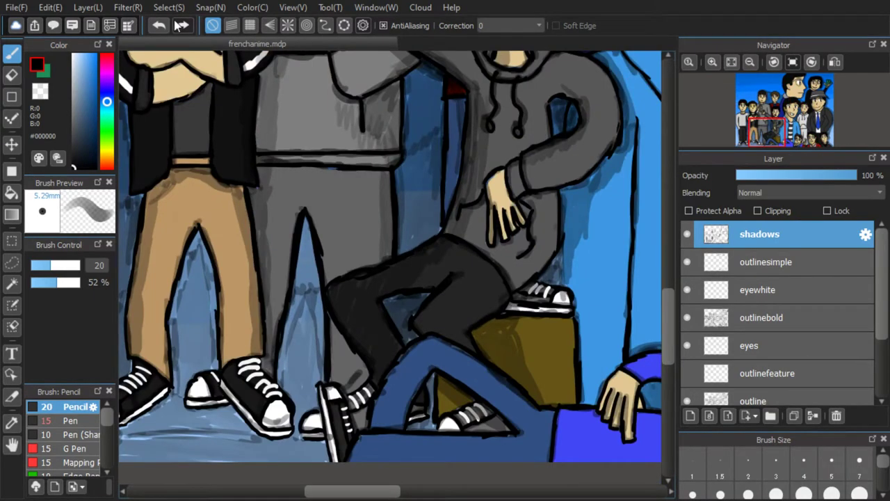
left_click(160, 25)
left_click(160, 25)
left_click_drag(392, 165, 398, 237)
Shade the right side of the seated figure's dark grey hoodie from the waist up to the collar
left_click_drag(519, 281, 556, 211)
scroll(548, 209, "down", 5)
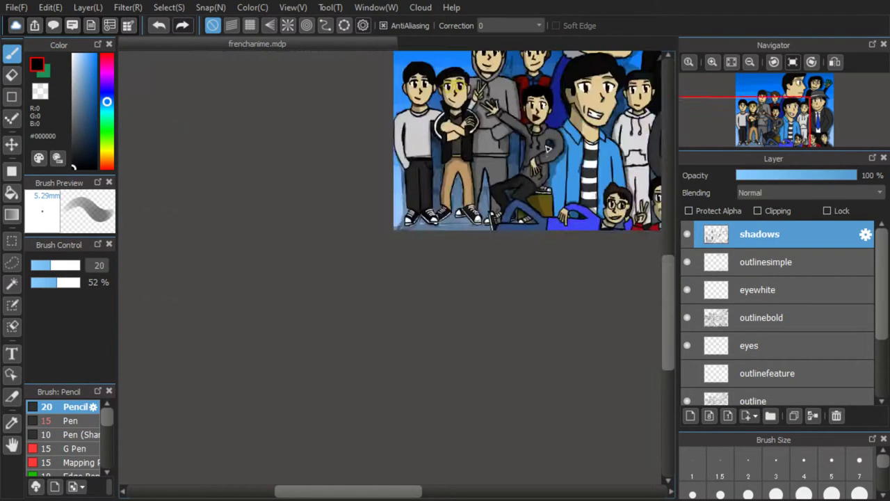
scroll(538, 214, "up", 5)
mouse_move(537, 277)
left_mouse_down()
mouse_move(632, 176)
mouse_move(560, 109)
left_mouse_up()
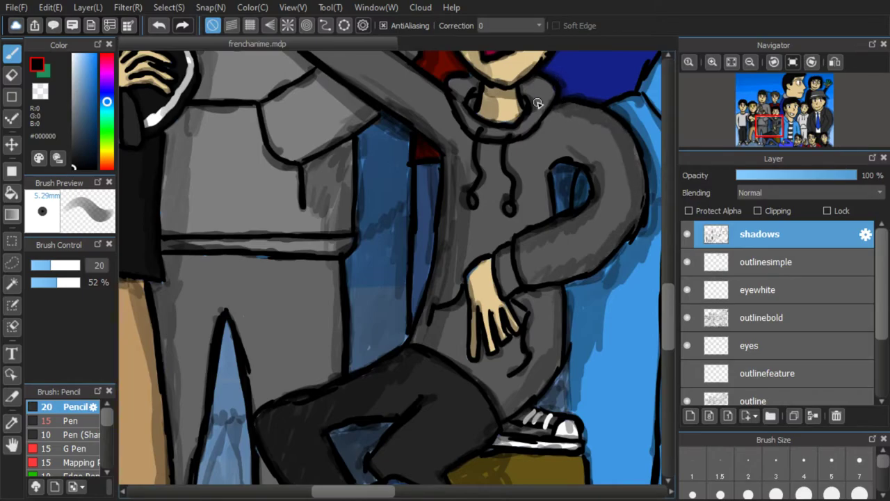
scroll(537, 103, "down", 4)
scroll(554, 185, "up", 4)
left_click_drag(554, 186, 555, 153)
Add shadows to the lying glasses-wearing boy's blue clothes and the right side of his head
scroll(472, 222, "down", 4)
scroll(418, 362, "up", 8)
mouse_move(295, 261)
left_mouse_down()
mouse_move(370, 129)
mouse_move(530, 240)
left_mouse_up()
scroll(487, 202, "down", 5)
scroll(529, 195, "up", 5)
left_click_drag(193, 147, 278, 184)
left_click_drag(267, 190, 163, 169)
scroll(167, 174, "down", 4)
scroll(232, 273, "up", 3)
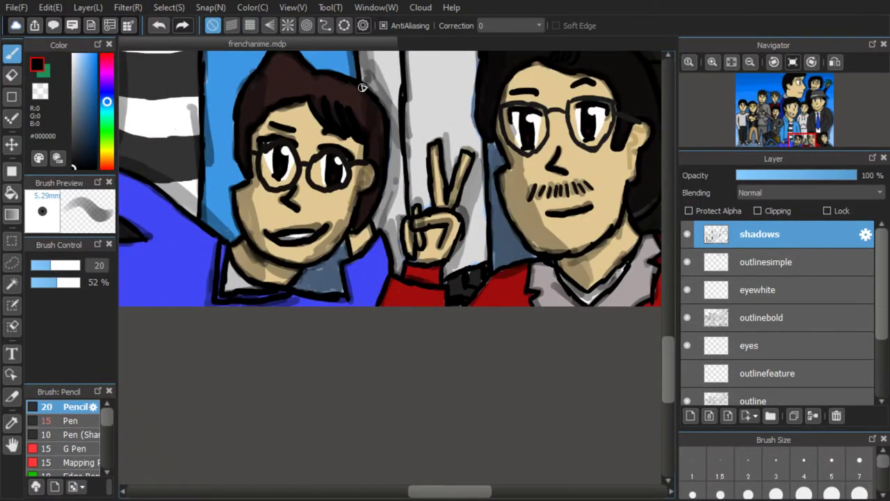
Shade the right side of the mustached man's face and neck
scroll(522, 263, "up", 3)
mouse_move(511, 188)
left_mouse_down()
mouse_move(512, 270)
mouse_move(539, 301)
mouse_move(501, 315)
mouse_move(492, 350)
left_mouse_up()
left_click_drag(557, 128, 535, 249)
scroll(550, 243, "down", 4)
scroll(546, 157, "up", 4)
left_click_drag(519, 342, 554, 317)
mouse_move(513, 299)
left_mouse_down()
mouse_move(513, 395)
mouse_move(516, 362)
left_mouse_up()
Shade the right side of the black-jacketed boy's face and the hat-wearing man's face and neck
scroll(430, 126, "down", 3)
scroll(430, 125, "up", 3)
mouse_move(619, 229)
left_mouse_down()
mouse_move(616, 308)
mouse_move(590, 430)
left_mouse_up()
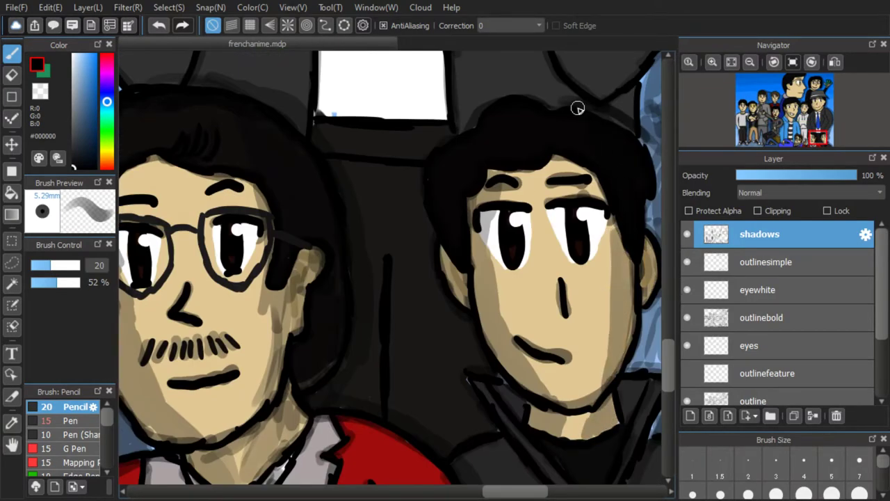
scroll(622, 185, "down", 3)
scroll(602, 186, "up", 4)
left_click_drag(601, 185, 580, 299)
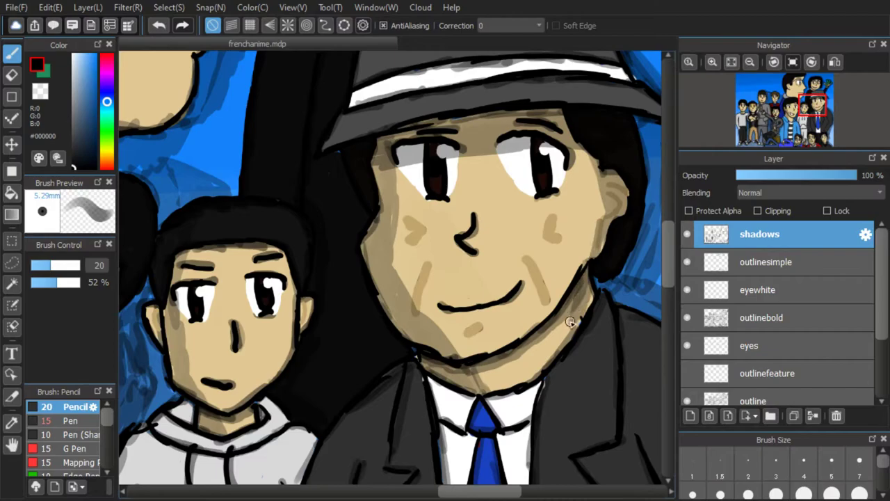
Shade the right side of the bob-haired figure's face, from the jaw up past the glasses
scroll(596, 156, "down", 3)
scroll(577, 133, "up", 3)
left_click_drag(556, 136, 530, 209)
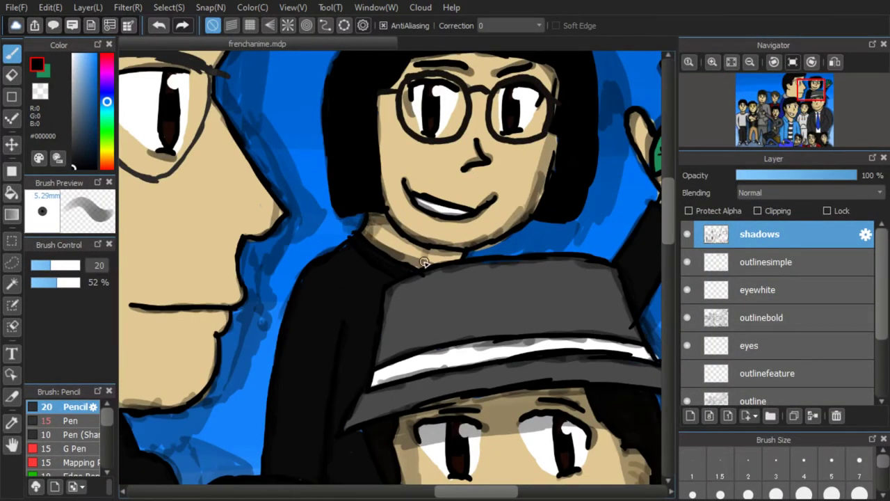
scroll(424, 263, "down", 3)
scroll(434, 258, "up", 3)
left_click_drag(434, 258, 450, 241)
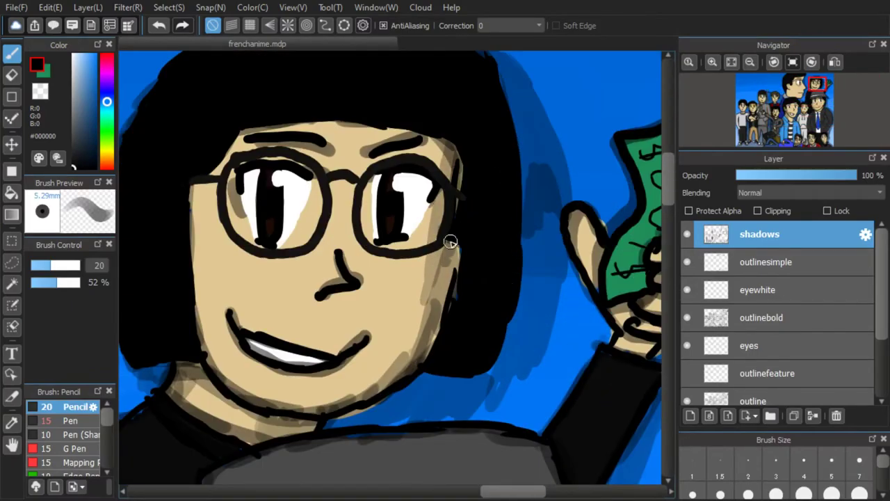
Shade the front edge of the large profile man's face along the forehead and nose
scroll(451, 242, "down", 3)
scroll(519, 236, "up", 3)
left_click_drag(537, 188, 507, 220)
scroll(506, 209, "down", 3)
scroll(370, 149, "up", 3)
left_click_drag(427, 103, 496, 213)
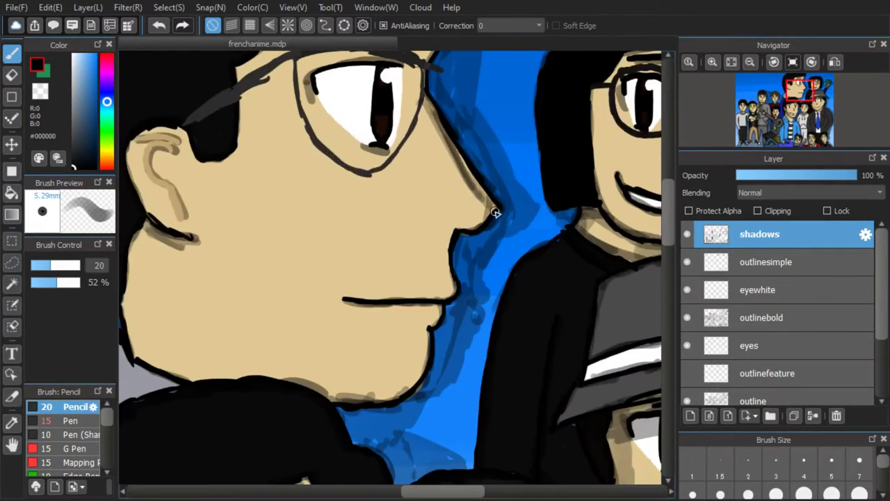
scroll(436, 299, "down", 3)
scroll(390, 217, "up", 2)
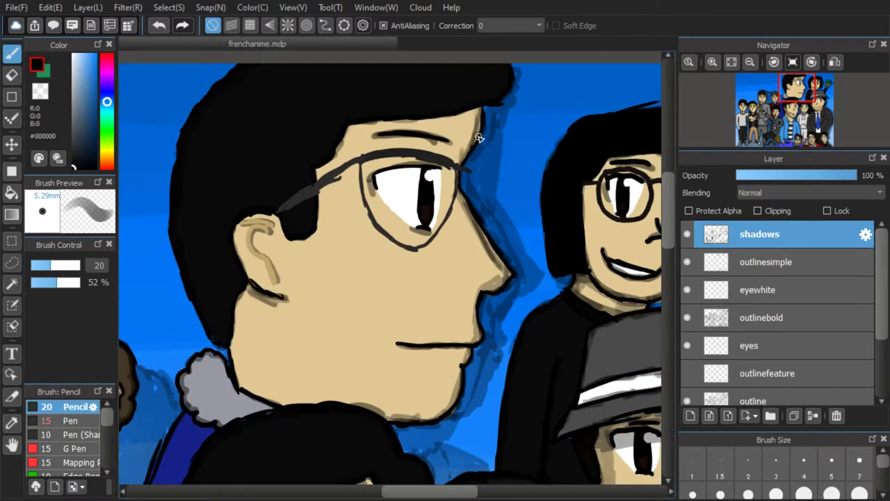
Shade the right side of the white-hoodie boy's face and the grinning blue-jacket man's face
scroll(584, 108, "down", 3)
scroll(455, 204, "up", 5)
mouse_move(346, 291)
left_mouse_down()
mouse_move(357, 229)
mouse_move(358, 112)
mouse_move(361, 174)
left_mouse_up()
scroll(404, 136, "down", 3)
left_click_drag(303, 250, 311, 265)
scroll(311, 266, "down", 4)
scroll(409, 230, "up", 3)
left_click_drag(477, 209, 425, 329)
left_click_drag(478, 209, 491, 120)
mouse_move(355, 353)
left_mouse_down()
mouse_move(371, 354)
mouse_move(336, 408)
mouse_move(350, 379)
left_mouse_up()
Shade the right side of the seated open-mouthed figure's face and the curly-haired man's face
scroll(365, 382, "down", 4)
scroll(268, 379, "up", 5)
mouse_move(343, 309)
left_mouse_down()
mouse_move(397, 215)
mouse_move(409, 143)
left_mouse_up()
scroll(406, 123, "down", 4)
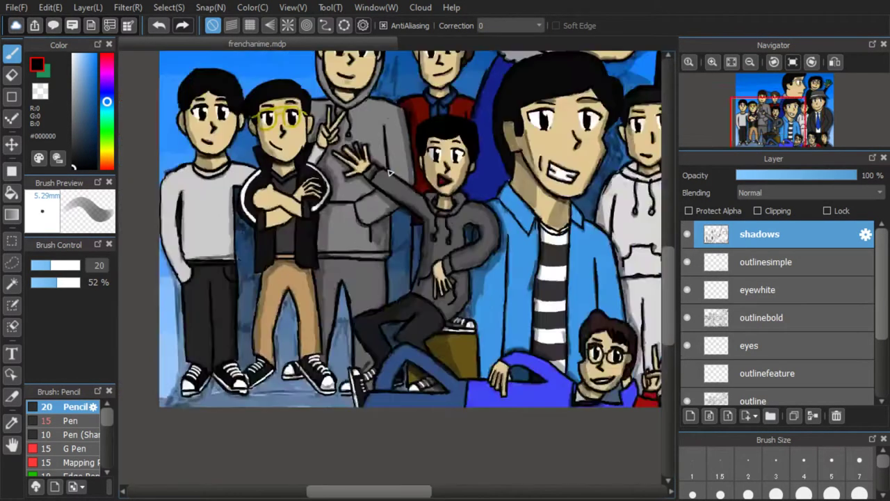
scroll(431, 215, "up", 4)
left_click_drag(449, 339, 414, 382)
Shade the right side of the faces of the tall hooded man, the yellow-glasses man and the leftmost man
scroll(456, 295, "down", 3)
left_click_drag(490, 256, 479, 299)
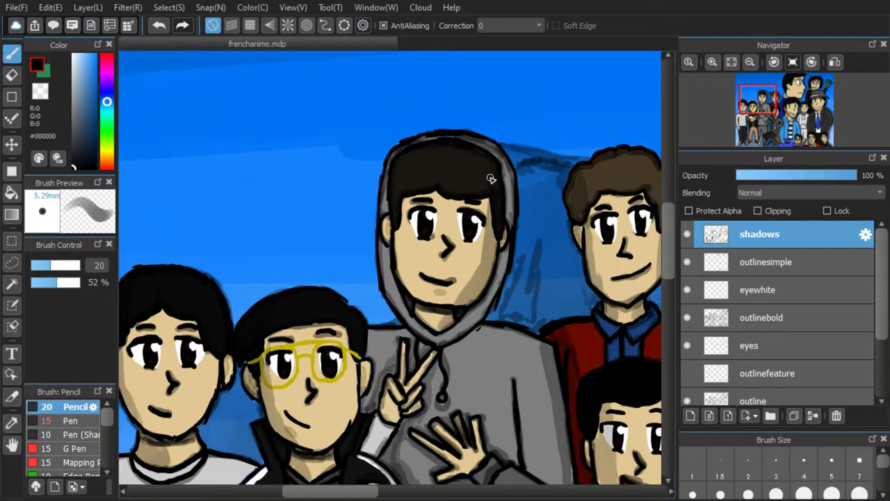
scroll(491, 179, "down", 3)
scroll(466, 351, "up", 3)
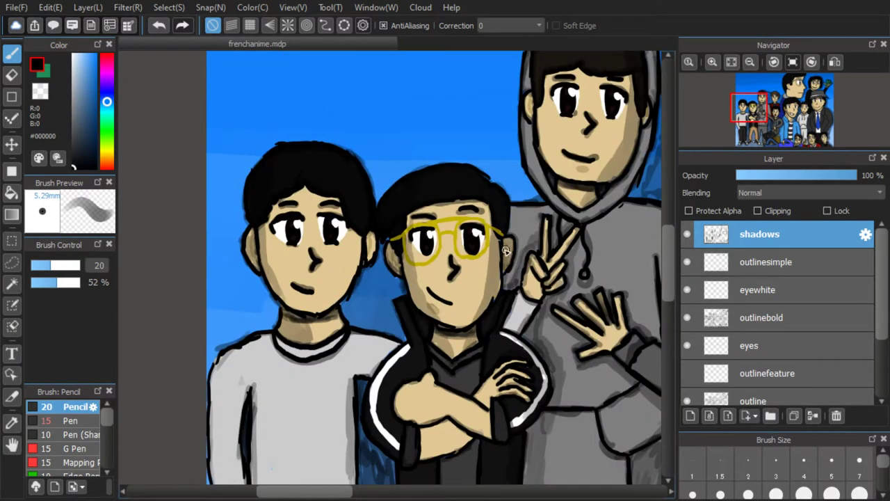
scroll(477, 183, "down", 3)
scroll(424, 299, "up", 3)
mouse_move(431, 317)
left_mouse_down()
mouse_move(466, 192)
mouse_move(484, 165)
left_mouse_up()
scroll(445, 57, "down", 3)
Set the eraser to size 23 and clear the left-side shadows from the leftmost and yellow-glasses men's faces
scroll(431, 173, "up", 3)
key("e")
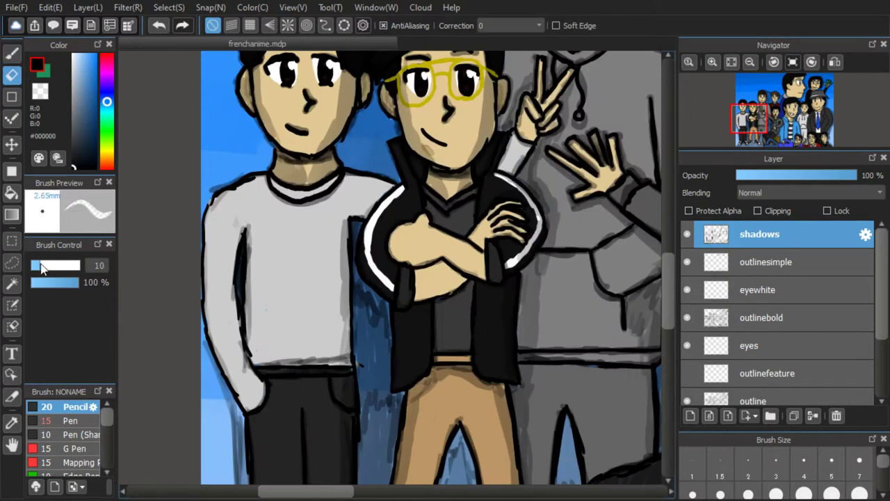
scroll(409, 143, "down", 3)
scroll(436, 273, "up", 3)
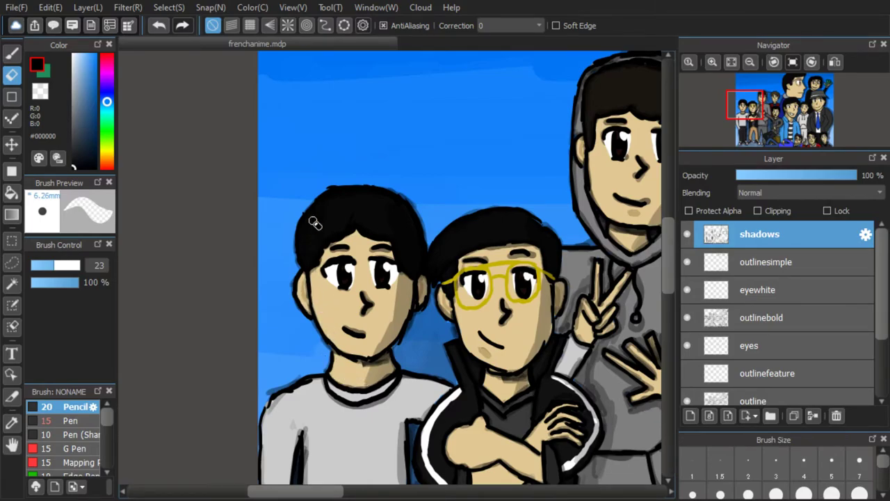
scroll(289, 163, "down", 3)
scroll(392, 160, "up", 3)
Erase the left-side shadows from the faces of the seated figure, the tall hooded man and the curly-haired man
scroll(392, 179, "down", 3)
scroll(459, 278, "up", 2)
left_click_drag(471, 167, 466, 211)
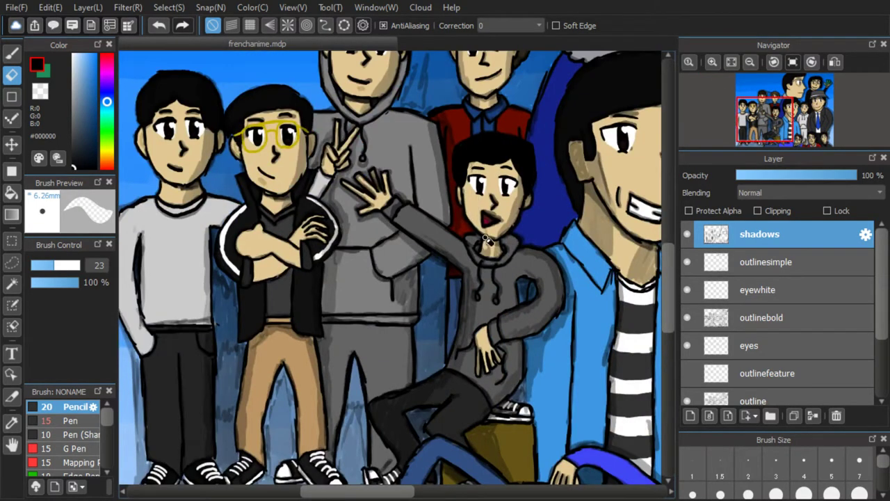
scroll(471, 115, "up", 2)
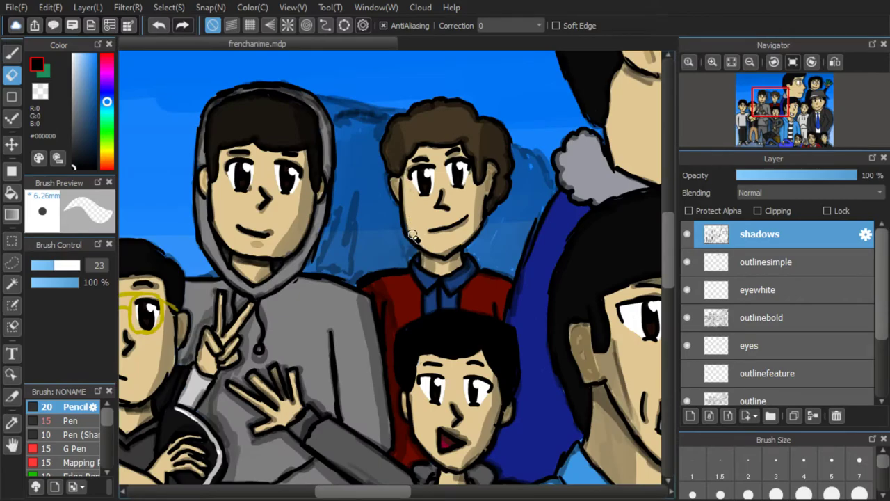
scroll(426, 262, "down", 3)
Erase the shadow on the left side of the grinning blue-jacket man's face, ear and neck
scroll(341, 278, "up", 5)
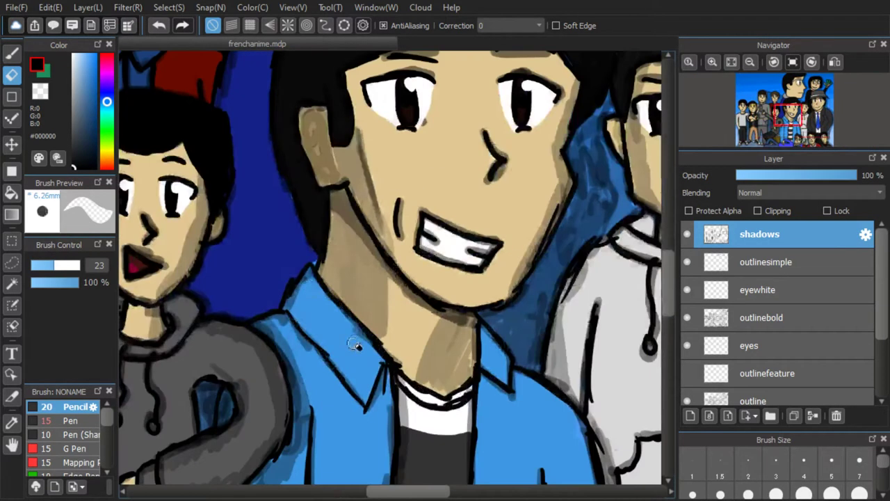
mouse_move(340, 272)
left_mouse_down()
mouse_move(382, 261)
mouse_move(335, 119)
mouse_move(309, 111)
left_mouse_up()
scroll(334, 313, "down", 3)
scroll(370, 224, "up", 3)
scroll(269, 199, "down", 3)
Erase the left-side shadows from the lying glasses-wearing boy's face and the mustached man's face
scroll(287, 272, "up", 4)
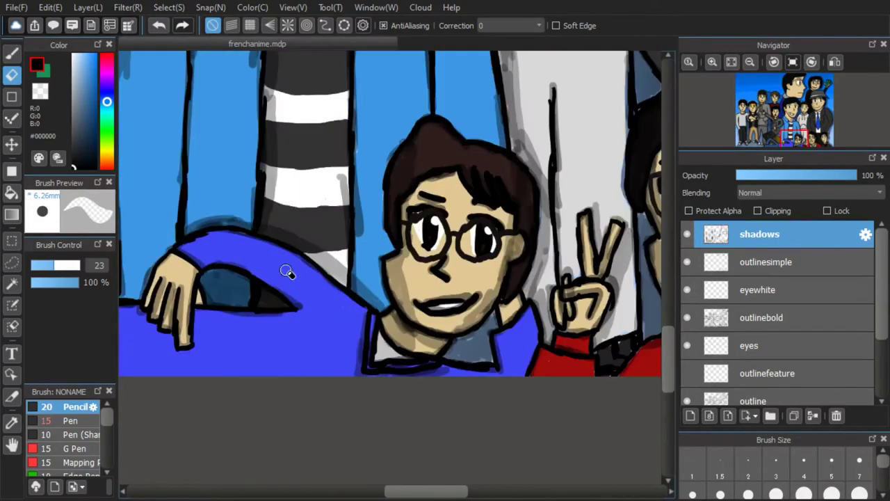
scroll(379, 118, "down", 3)
scroll(494, 146, "up", 3)
left_click_drag(561, 252, 544, 143)
left_click_drag(583, 282, 620, 325)
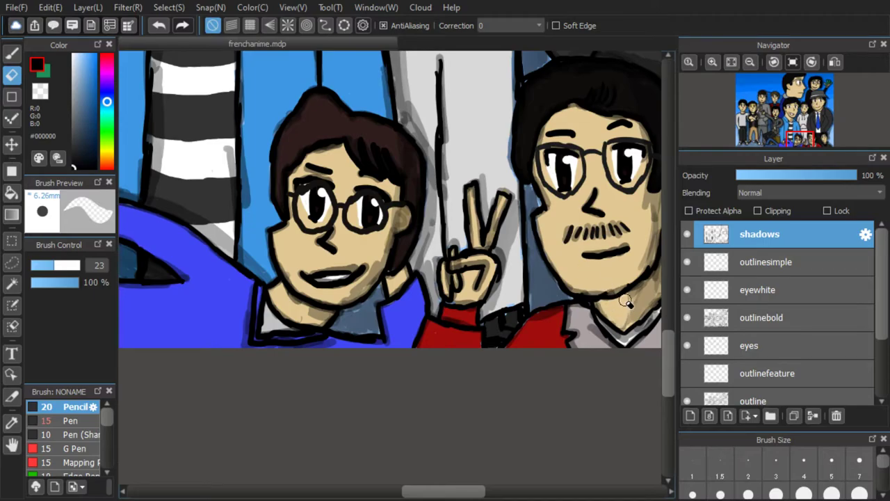
Erase the left-side shadows from the black-jacketed boy's face and eye and from the hat-wearing man's face
scroll(545, 209, "down", 3)
scroll(600, 226, "up", 3)
left_click_drag(542, 148, 547, 108)
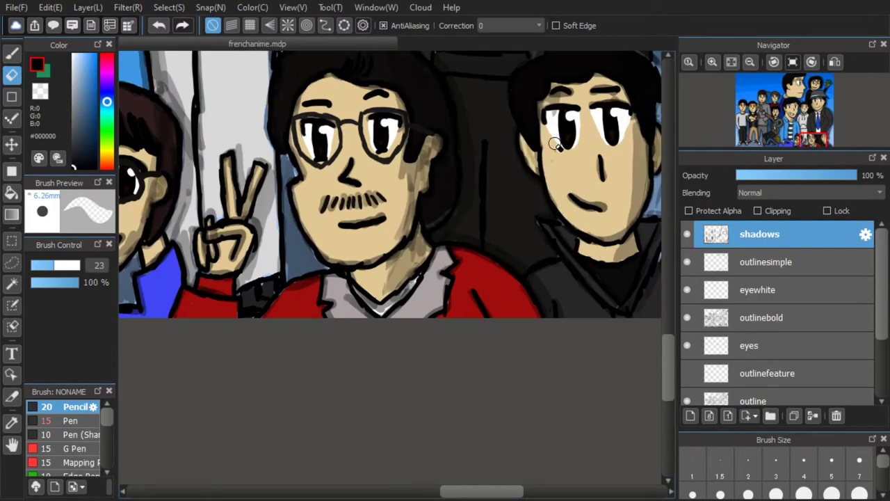
scroll(533, 125, "up", 5)
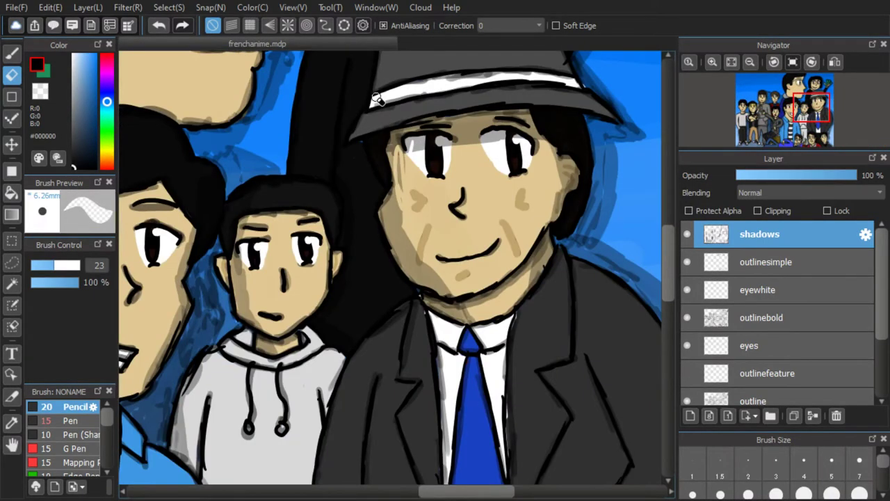
mouse_move(395, 147)
left_mouse_down()
mouse_move(387, 155)
mouse_move(405, 228)
left_mouse_up()
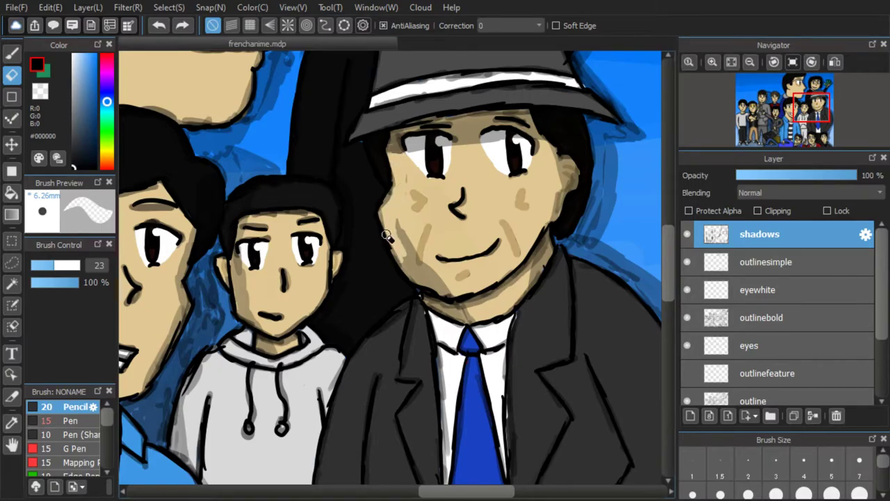
scroll(452, 255, "down", 5)
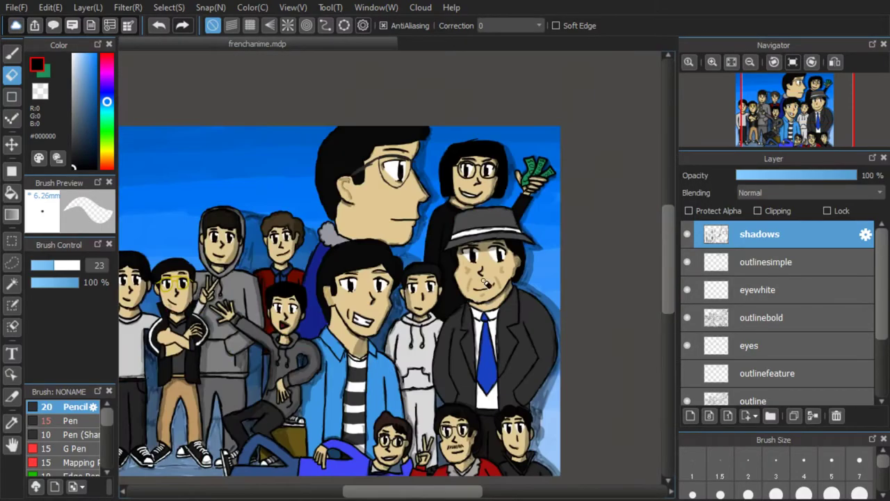
Erase the remaining left-side shadow from the white-hoodie boy's face on the shadows layer
scroll(471, 183, "up", 5)
scroll(448, 251, "down", 6)
left_click(11, 54)
scroll(491, 299, "up", 6)
scroll(492, 297, "up", 2)
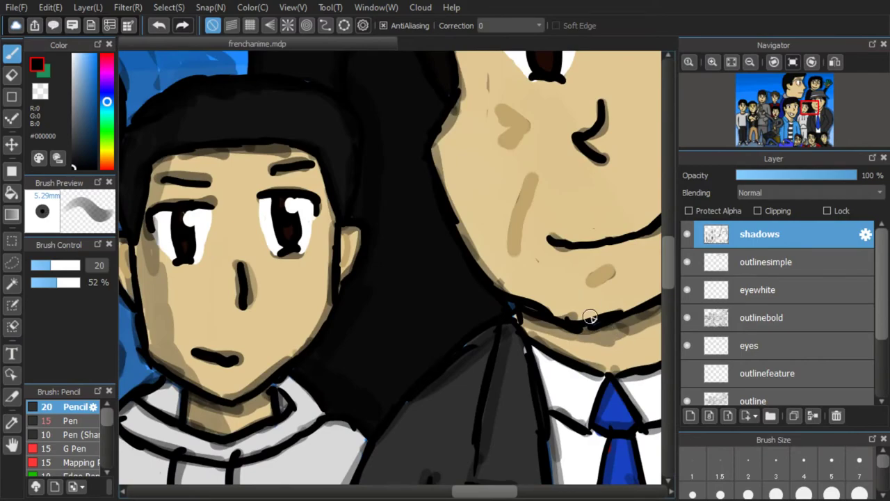
scroll(589, 314, "down", 5)
scroll(546, 324, "up", 5)
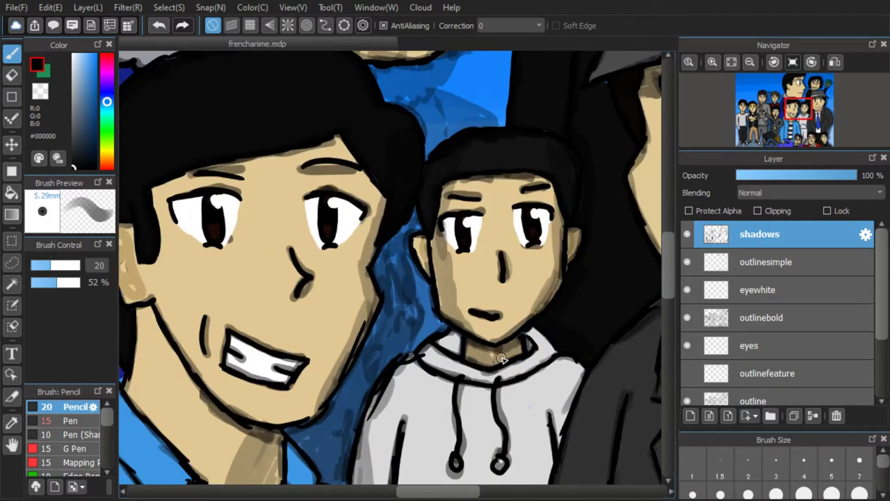
left_click(11, 75)
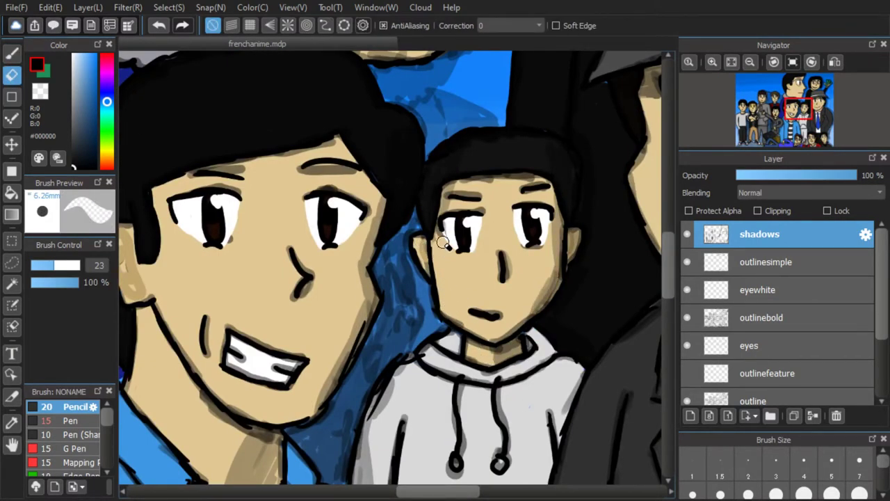
Shade the right side of the white-hoodie boy's face and neck and of the lying glasses-wearing boy's face with the Pencil
key("b")
scroll(490, 334, "up", 2)
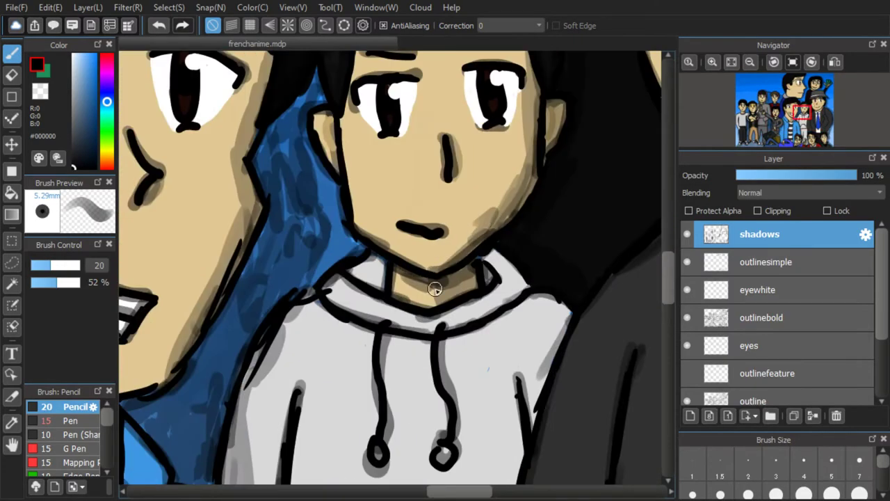
scroll(523, 262, "down", 5)
scroll(471, 380, "up", 4)
scroll(473, 311, "up", 2)
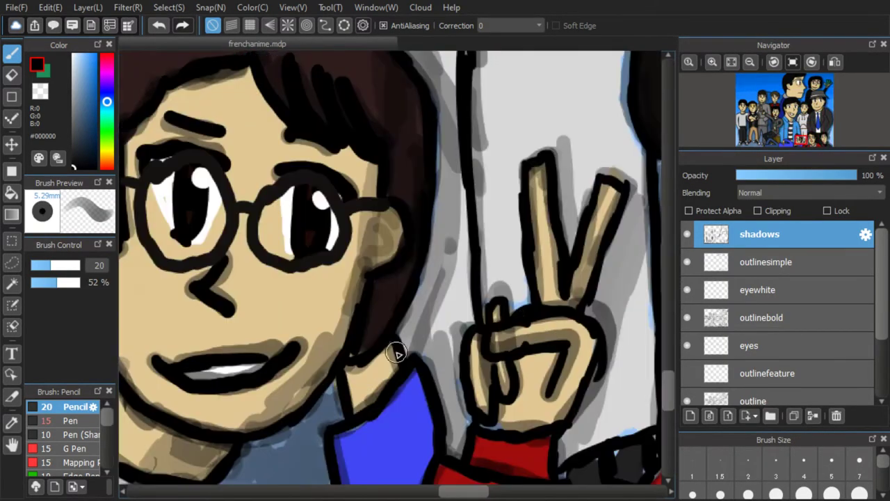
Shade the right side of the faces of the white-sweater boy, the yellow-glasses boy and the tall hooded man
scroll(404, 222, "down", 8)
scroll(404, 222, "up", 6)
scroll(445, 271, "down", 6)
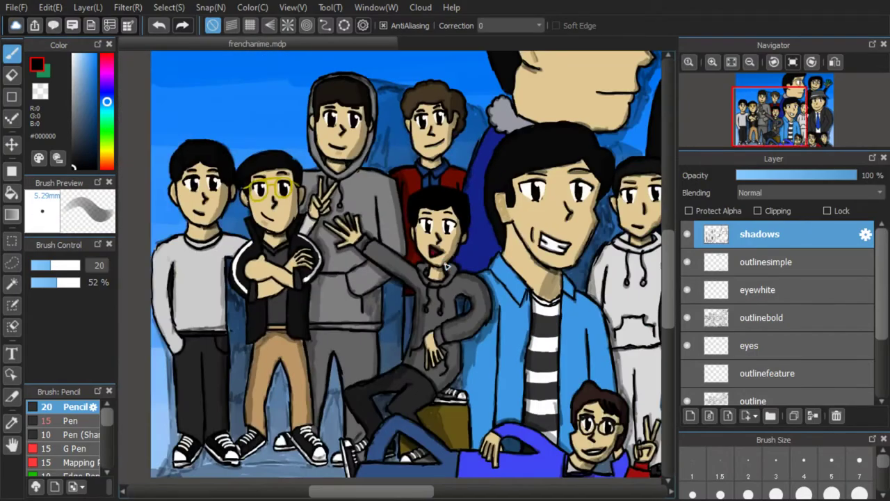
scroll(463, 299, "up", 2)
scroll(465, 299, "down", 1)
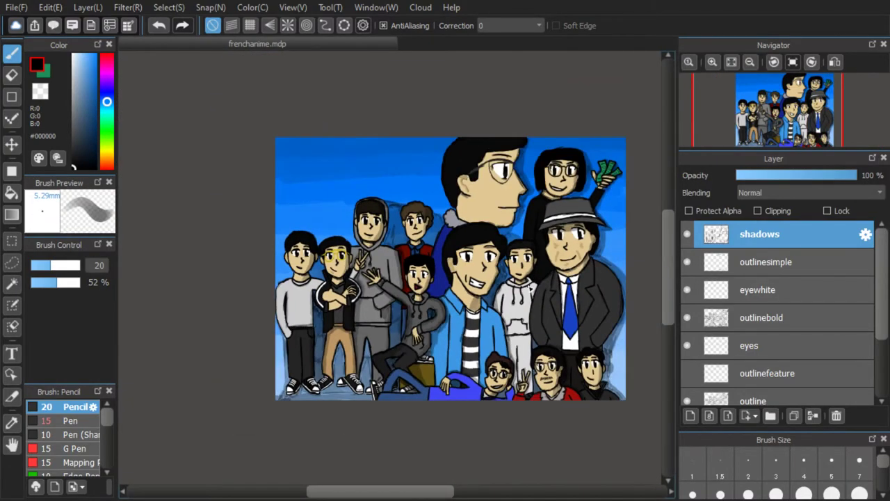
scroll(522, 271, "up", 5)
scroll(483, 318, "down", 4)
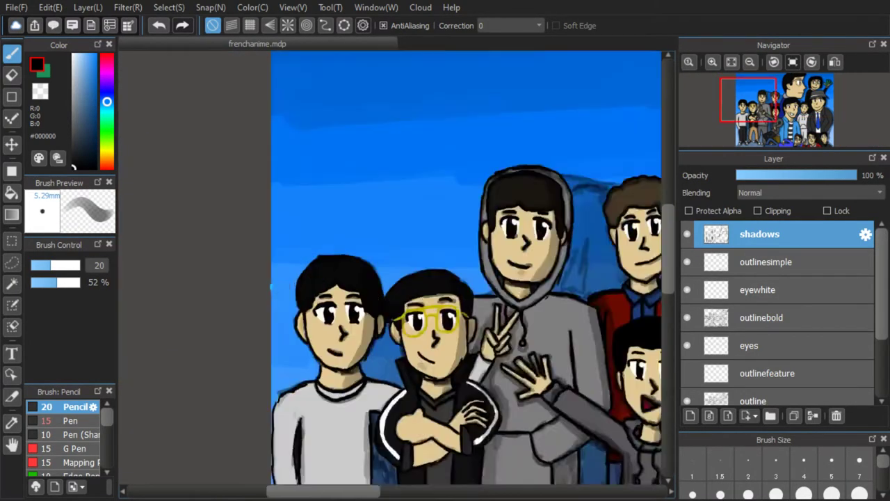
scroll(487, 420, "up", 4)
scroll(480, 433, "down", 2)
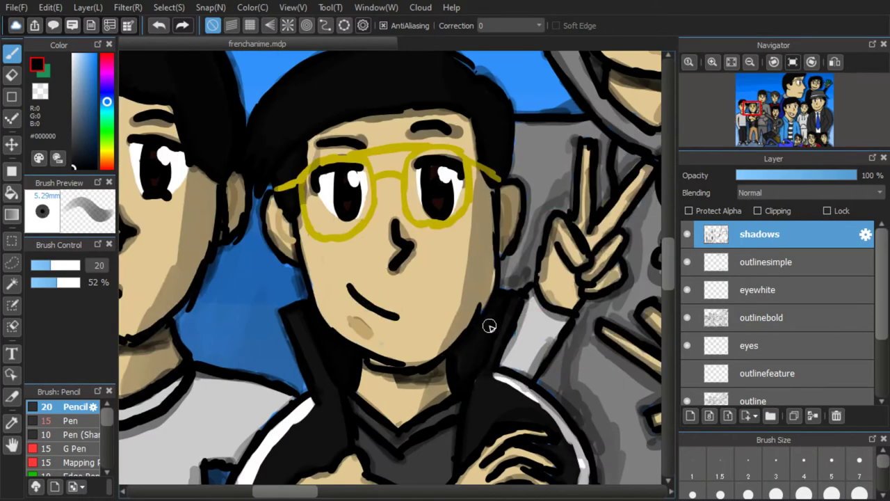
scroll(492, 319, "down", 2)
scroll(338, 268, "up", 3)
scroll(388, 223, "down", 3)
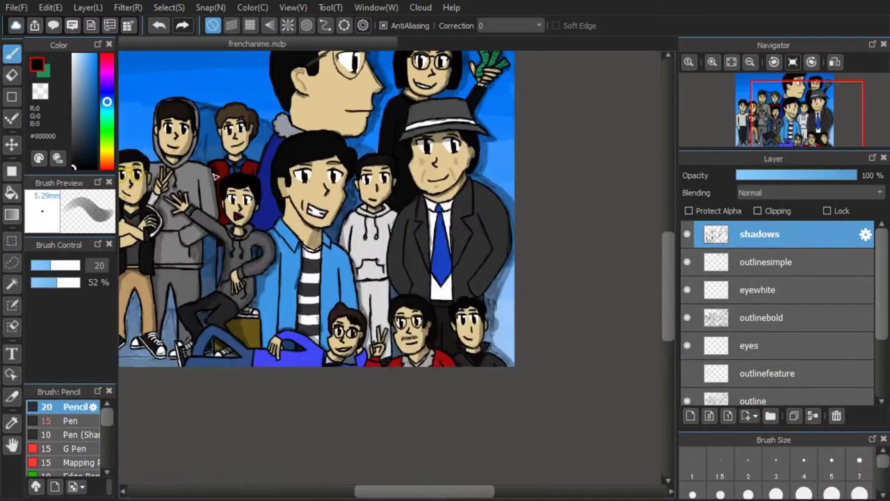
Shade the right side of the faces and necks of the black-jacketed boy and the mustached man
scroll(476, 309, "up", 3)
scroll(476, 309, "up", 3)
left_click(399, 267, "alt")
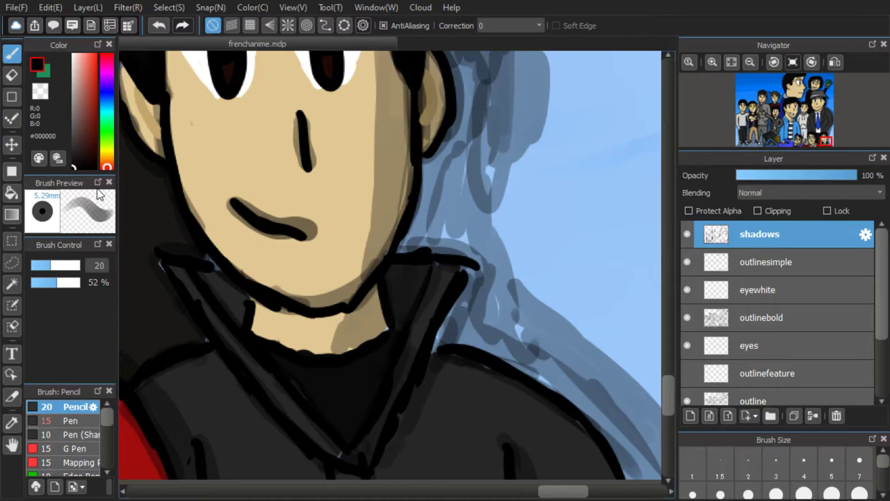
scroll(232, 299, "down", 4)
scroll(497, 294, "up", 1)
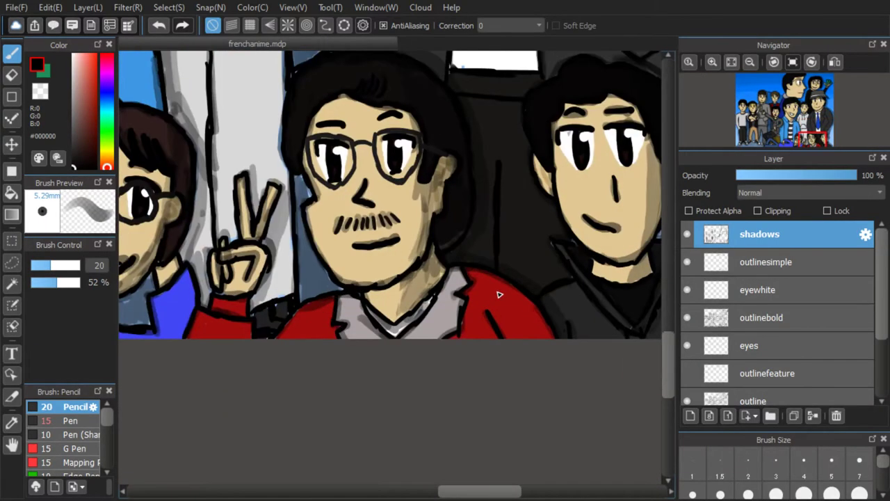
scroll(505, 248, "down", 2)
scroll(502, 273, "up", 4)
scroll(493, 298, "down", 4)
scroll(419, 299, "up", 3)
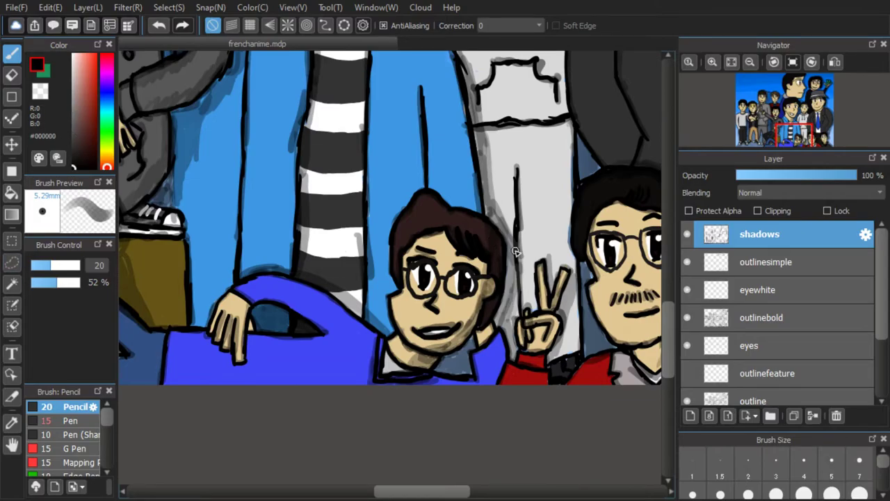
scroll(516, 288, "down", 3)
scroll(484, 239, "up", 4)
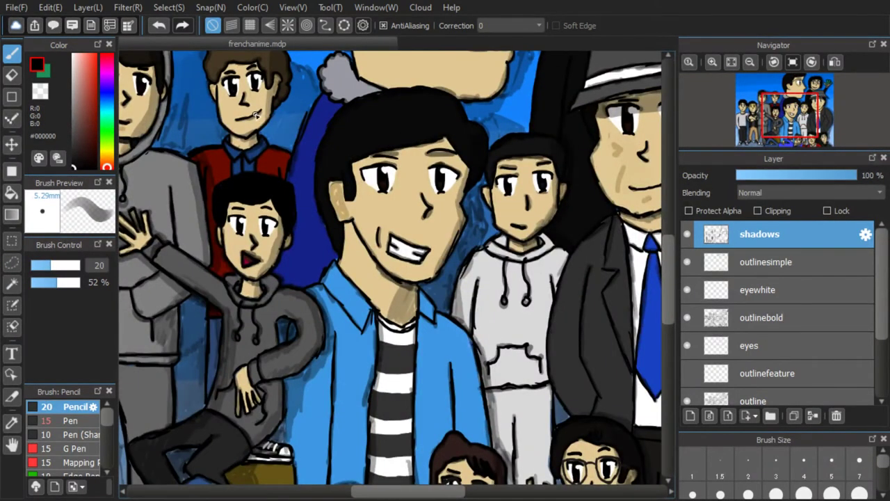
Examine the right-side shading on the hat-wearing man, the large profile figure, the money-holding figure and the whole group
scroll(537, 240, "down", 2)
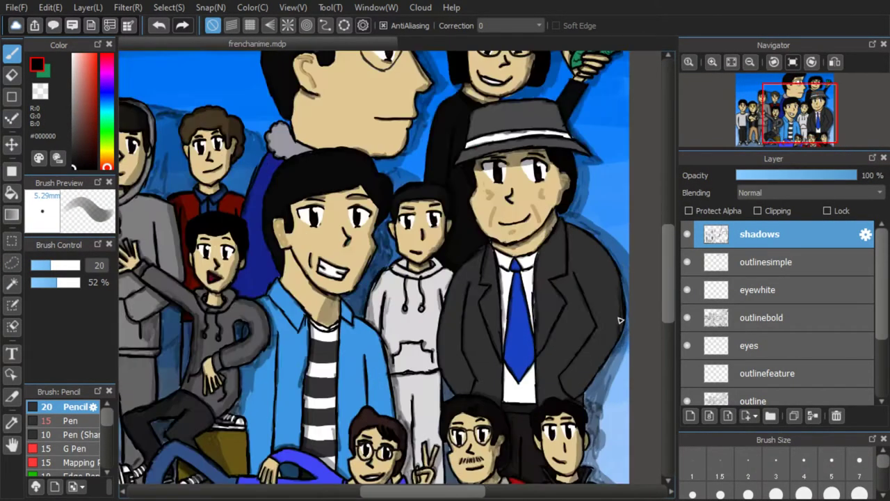
scroll(554, 347, "up", 4)
left_click(555, 346, "alt")
scroll(509, 238, "down", 3)
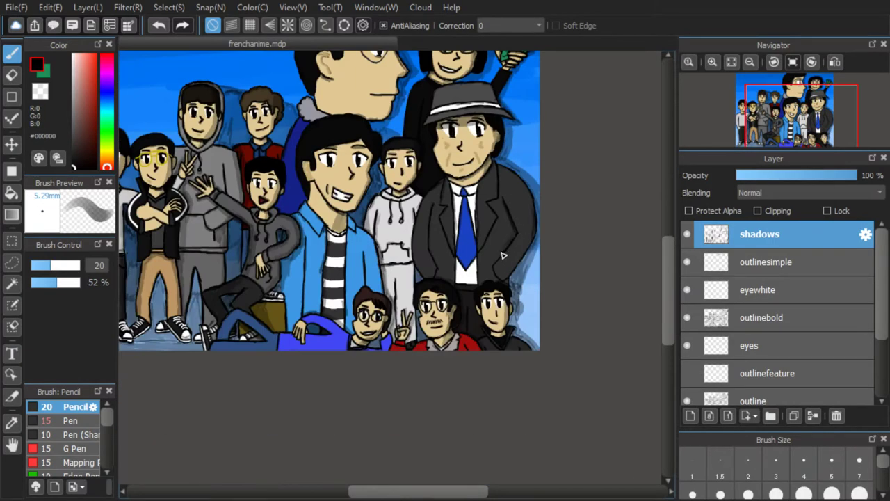
scroll(486, 157, "up", 3)
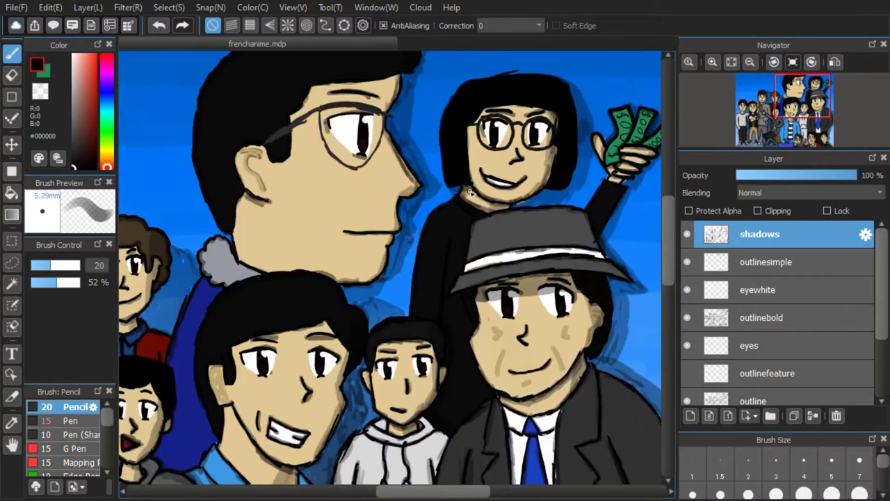
scroll(455, 254, "down", 3)
scroll(454, 297, "down", 2)
scroll(506, 326, "up", 2)
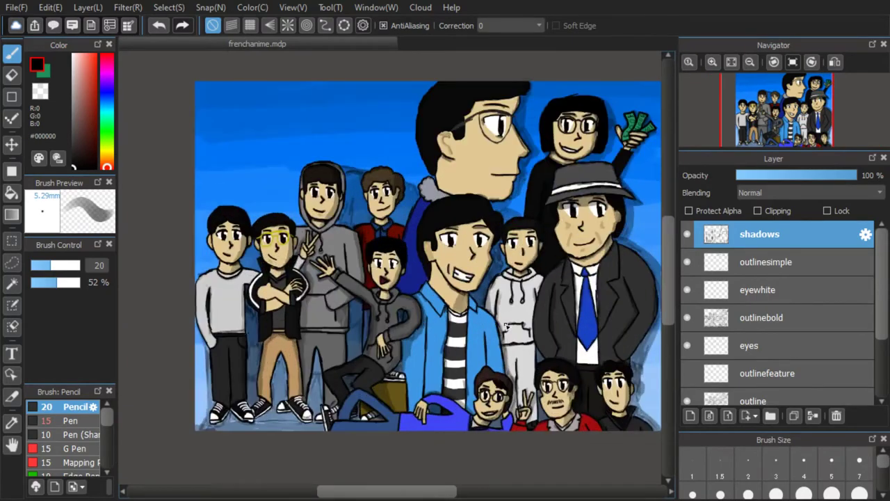
Show the outlinefeature layer and make the background layer active
scroll(731, 315, "down", 3)
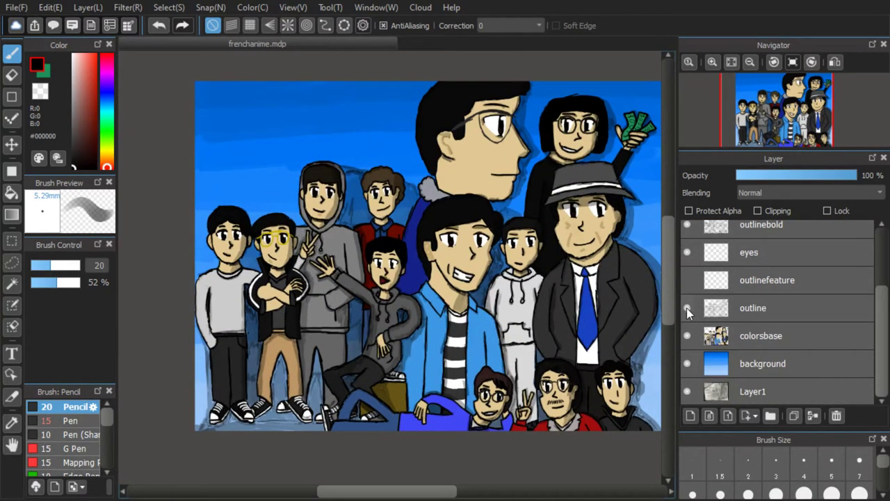
left_click(687, 281)
scroll(746, 315, "up", 3)
scroll(746, 318, "down", 3)
left_click(738, 354)
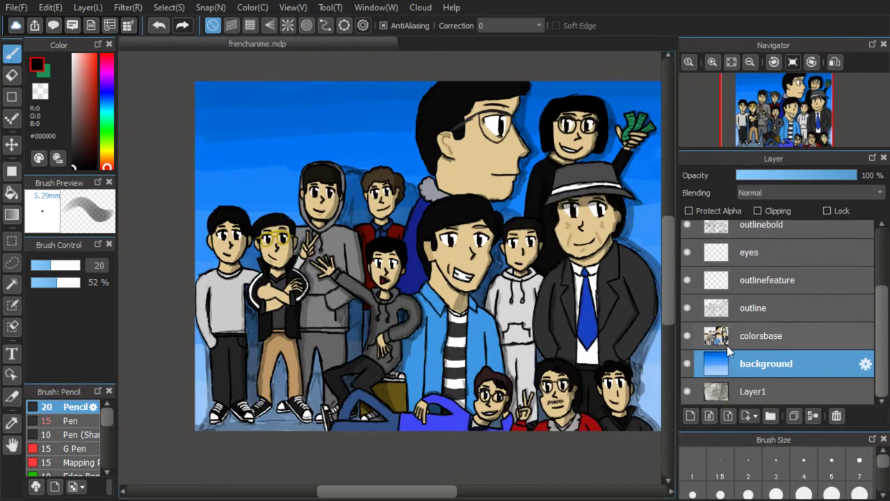
Paint the lower part of the background dark blue (#040082) with the Watercolor brush at size 100
scroll(467, 305, "down", 3)
scroll(506, 282, "up", 2)
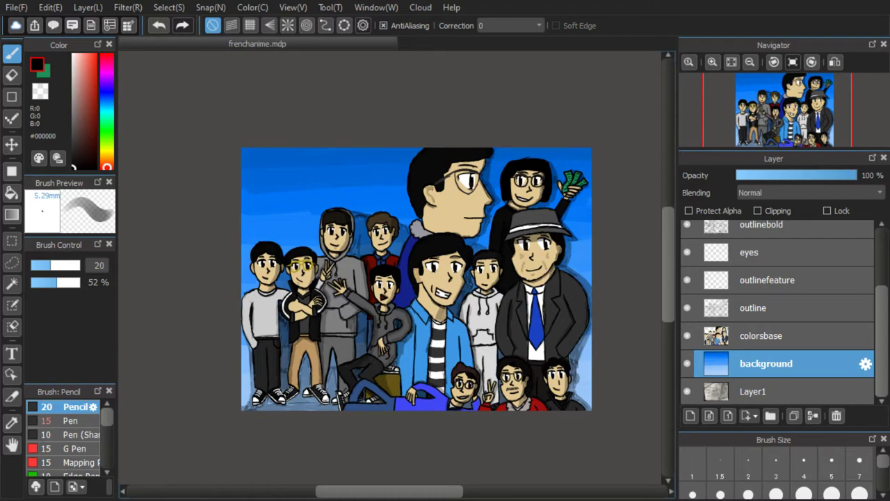
left_click(107, 92)
scroll(66, 439, "down", 3)
left_click(70, 427)
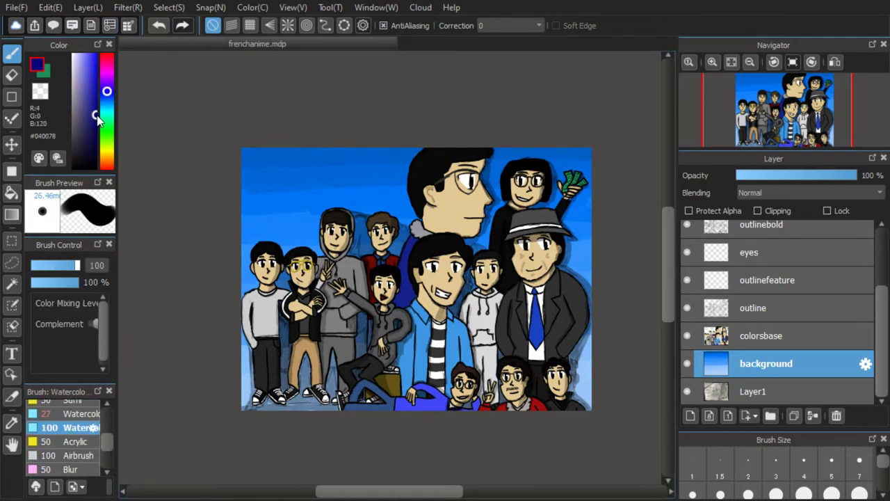
mouse_move(407, 423)
left_mouse_down()
mouse_move(640, 418)
mouse_move(251, 379)
mouse_move(329, 364)
left_mouse_up()
mouse_move(638, 355)
left_mouse_down()
mouse_move(421, 352)
mouse_move(619, 404)
mouse_move(552, 363)
mouse_move(408, 389)
mouse_move(420, 413)
mouse_move(334, 408)
mouse_move(433, 406)
mouse_move(269, 418)
mouse_move(309, 410)
mouse_move(237, 410)
mouse_move(418, 426)
mouse_move(382, 403)
left_mouse_up()
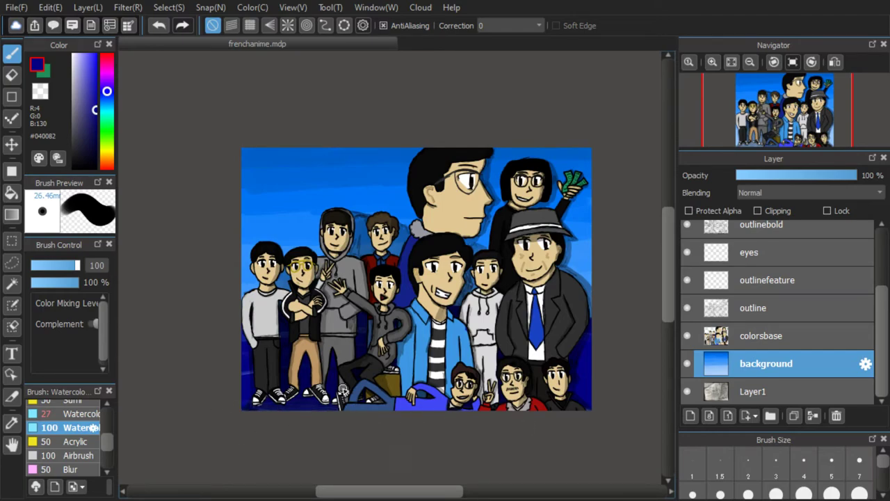
Enlarge the Watercolor brush to 861 and cover the upper part of the background with dark blue, using #040087
left_click_drag(76, 266, 79, 266)
mouse_move(260, 263)
left_mouse_down()
mouse_move(318, 208)
mouse_move(632, 193)
left_mouse_up()
left_click(96, 112)
left_click(95, 108)
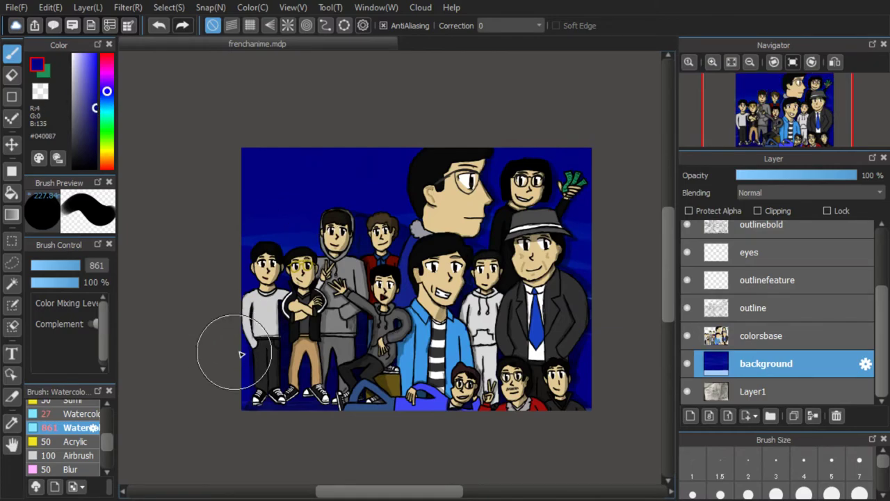
Sample the background's dark blue #020082 and paint it across the uneven areas along the picture's bottom edge
left_click(11, 423)
left_click(265, 222)
left_click(12, 54)
left_click_drag(261, 402, 608, 422)
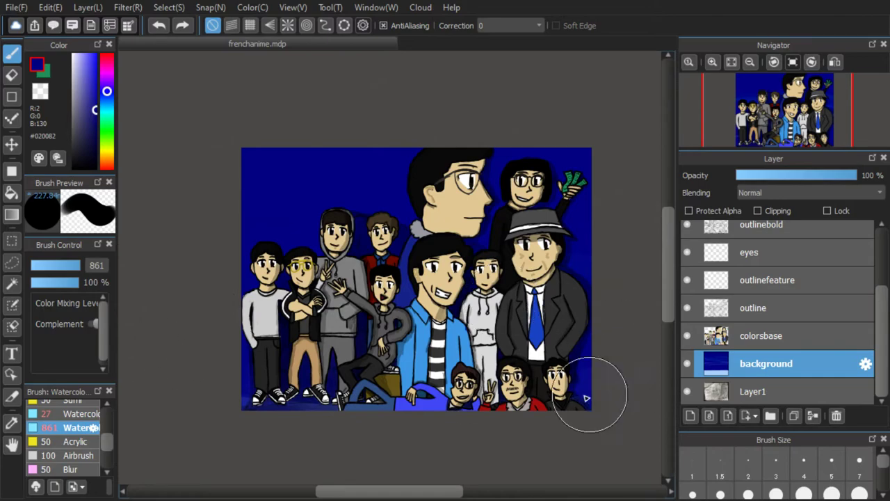
Paint gradually brighter blues #05009C, #0600AF and #0700CD over the upper background to build a gradient
left_click(95, 106)
left_click(94, 103)
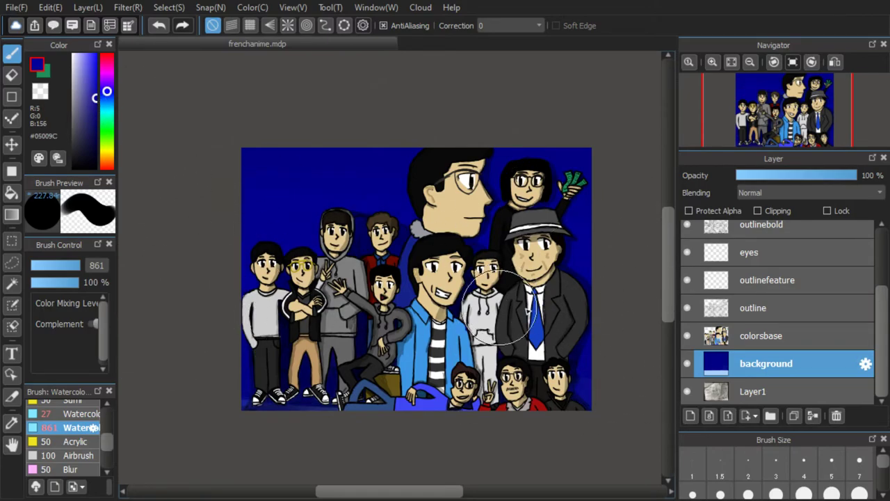
left_click(95, 91)
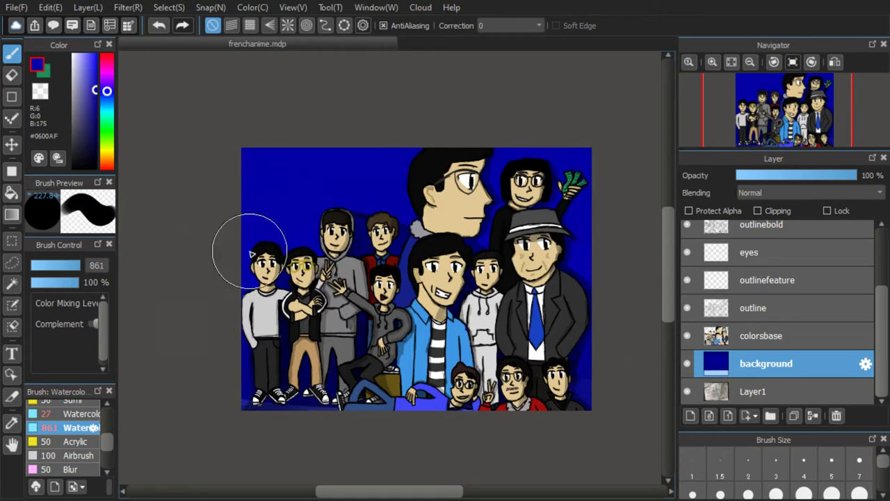
left_click(96, 83)
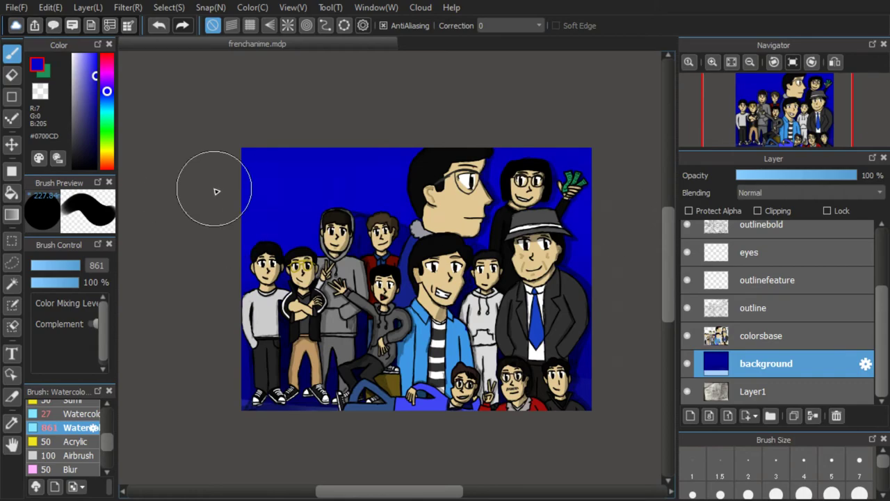
Continue the gradient with bright blue #0900FF and a slightly lighter blue across the upper background
left_click(96, 63)
left_click(96, 55)
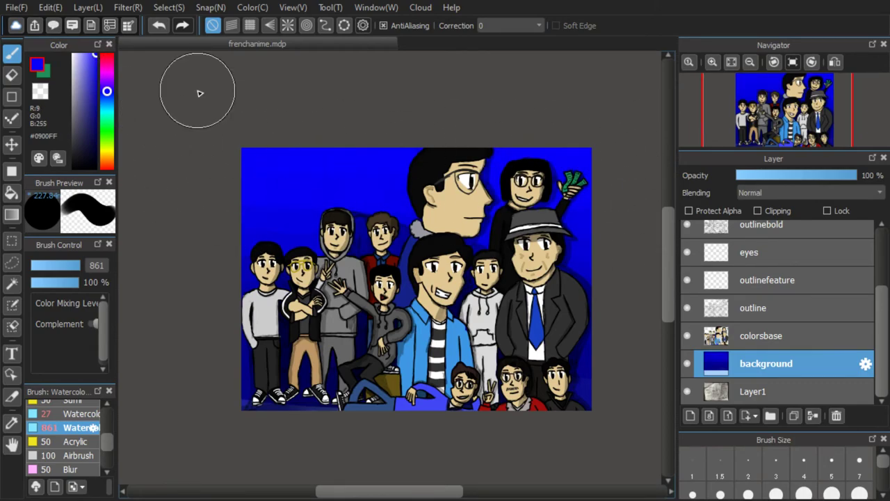
left_click(90, 54)
left_click_drag(208, 174, 666, 189)
left_click_drag(208, 167, 606, 171)
Switch to the other Watercolor brush at size 354 and paint a lighter blue band across the upper background
left_click(79, 415)
left_click(76, 267)
left_click_drag(212, 192, 644, 201)
left_click(93, 54)
mouse_move(219, 213)
left_mouse_down()
mouse_move(610, 183)
mouse_move(396, 115)
left_mouse_up()
mouse_move(218, 202)
left_mouse_down()
mouse_move(636, 204)
mouse_move(221, 163)
mouse_move(316, 159)
left_mouse_up()
Paint successively lighter blue bands, including #453FFF and #6661FF, toward the top edge of the background
left_click(90, 55)
left_click(93, 54)
mouse_move(230, 178)
left_mouse_down()
mouse_move(569, 182)
mouse_move(288, 153)
mouse_move(477, 104)
left_mouse_up()
left_click(86, 53)
left_click(93, 54)
mouse_move(233, 162)
left_mouse_down()
mouse_move(232, 172)
mouse_move(517, 181)
mouse_move(489, 143)
left_mouse_up()
left_click(91, 53)
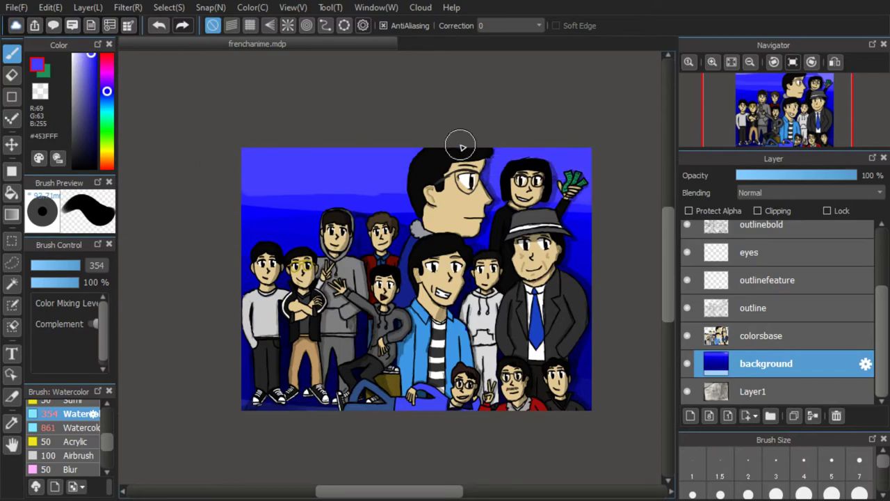
left_click(87, 54)
mouse_move(236, 167)
left_mouse_down()
mouse_move(374, 163)
mouse_move(344, 164)
left_mouse_up()
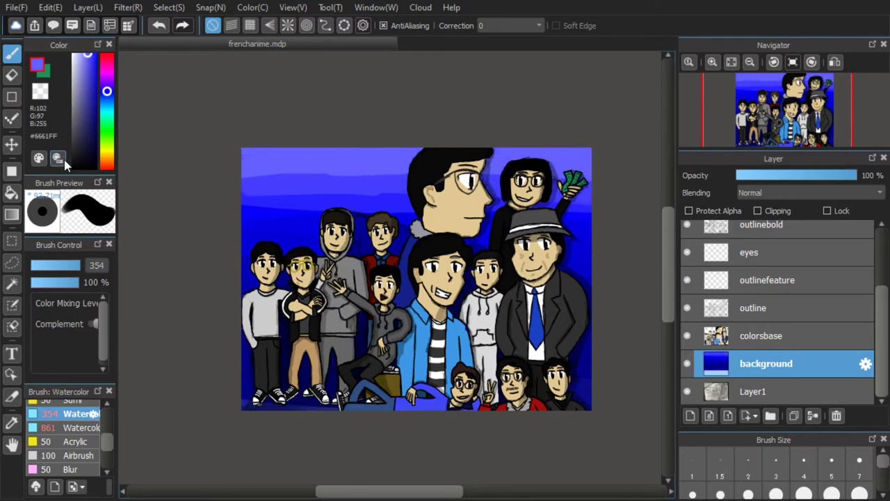
Add the text フランスのガンジス in the sky area above the standing figures and enlarge it to title size
left_click(88, 8)
left_click(17, 7)
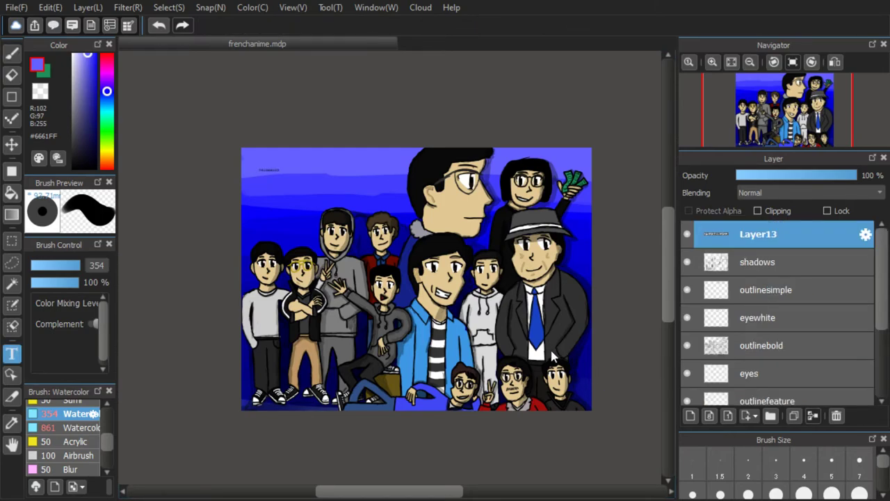
left_click(644, 473)
scroll(260, 162, "up", 5)
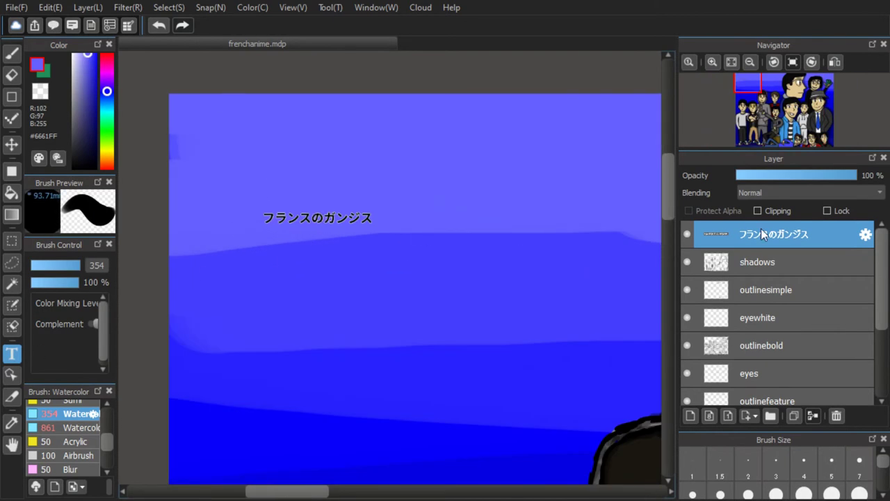
left_click(662, 454)
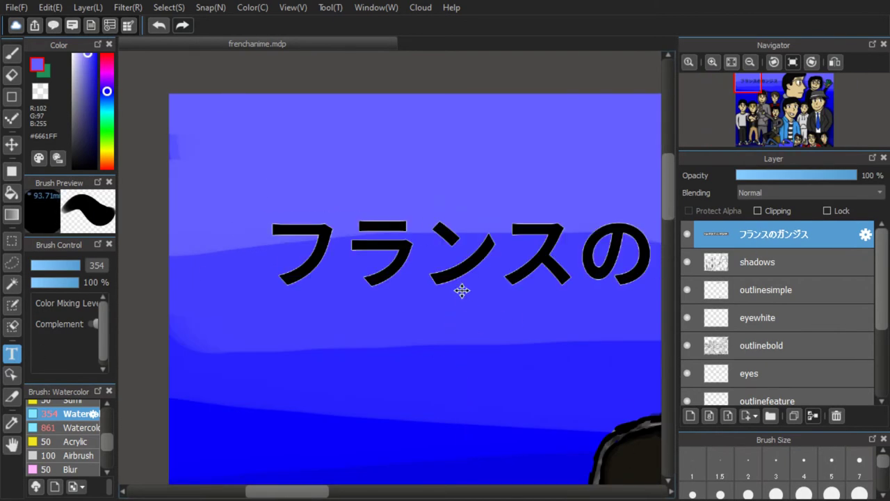
Move the フランスのガンジス title up to the top-left area of the picture, beside the large profile head
scroll(462, 290, "down", 5)
left_click(12, 52)
scroll(393, 280, "down", 1)
left_click(11, 144)
left_click_drag(394, 279, 391, 264)
left_click(12, 353)
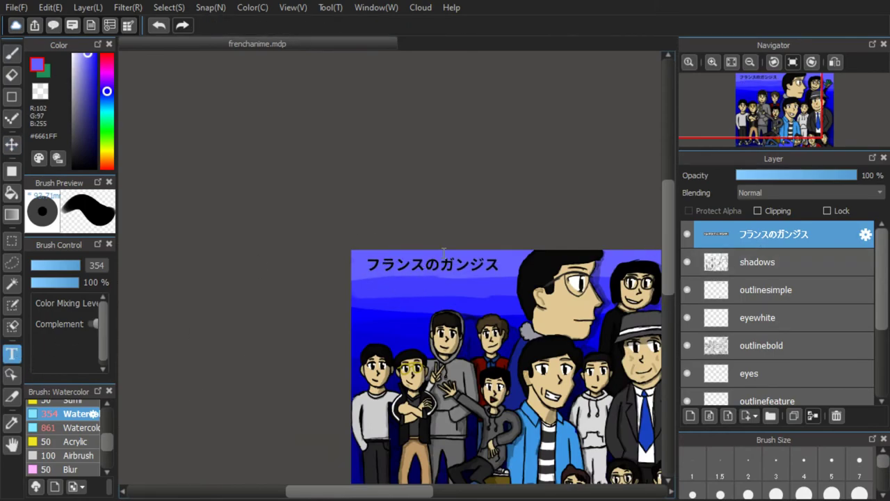
Paste the orange katakana logo, place it directly beneath the フランスのガンジス title, and order its layer below the title's layer
scroll(423, 281, "up", 2)
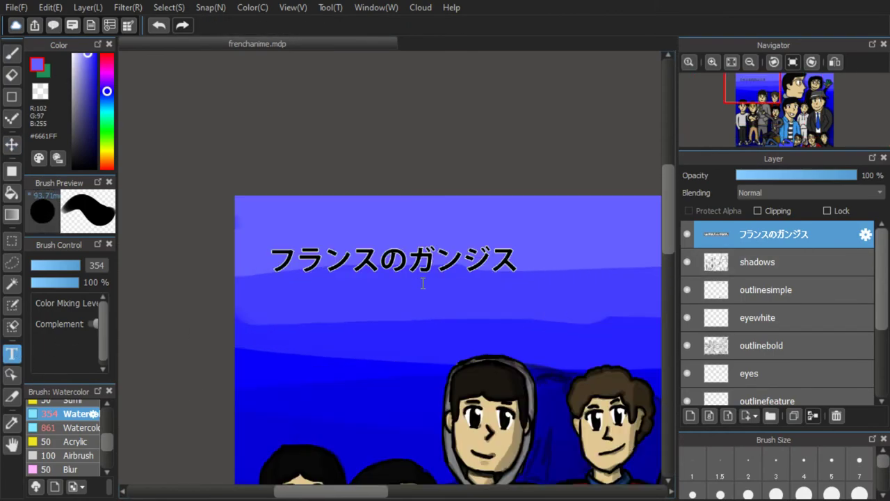
scroll(423, 282, "down", 2)
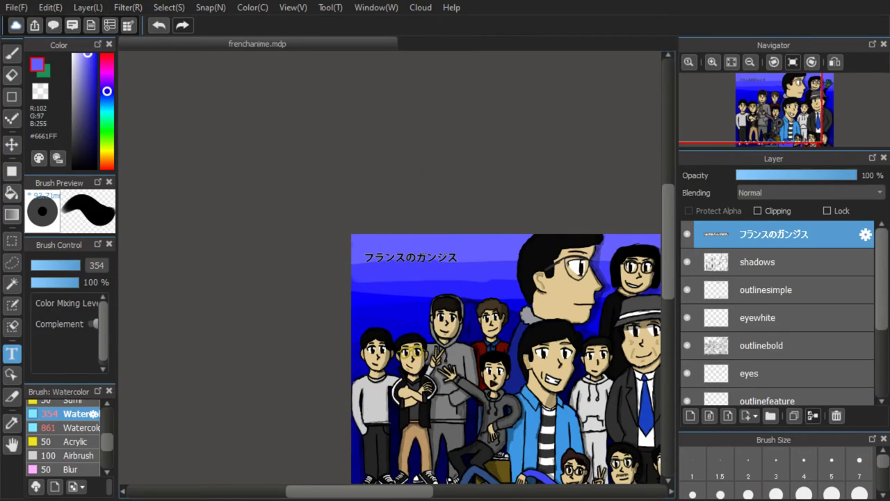
key("ctrl+v")
left_click(12, 53)
left_click(12, 145)
left_click_drag(346, 270, 354, 269)
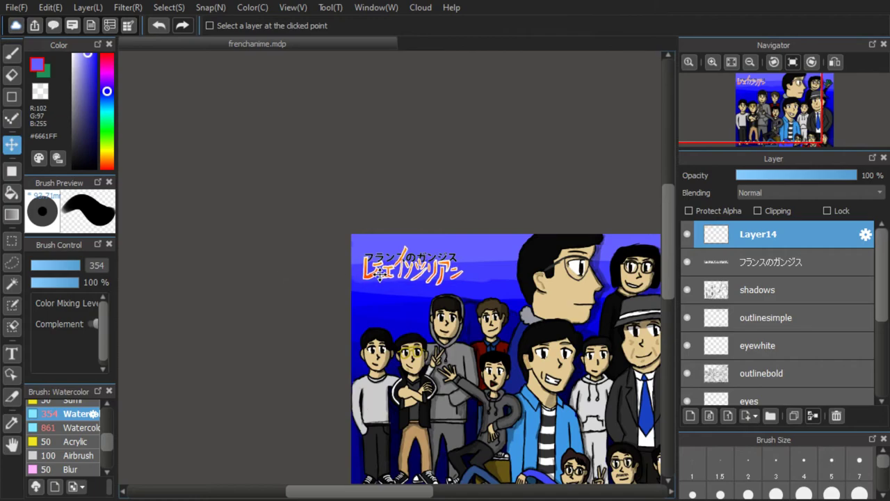
left_click_drag(741, 237, 740, 268)
left_click_drag(420, 272, 425, 281)
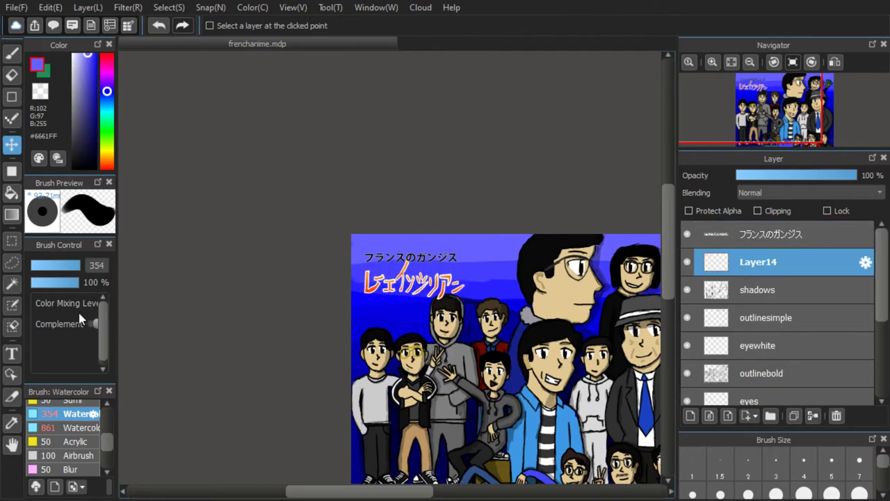
Try to add the text RAYANGELION in white sans-serif letters between the フランスのガンジス title and the orange logo
left_click(12, 354)
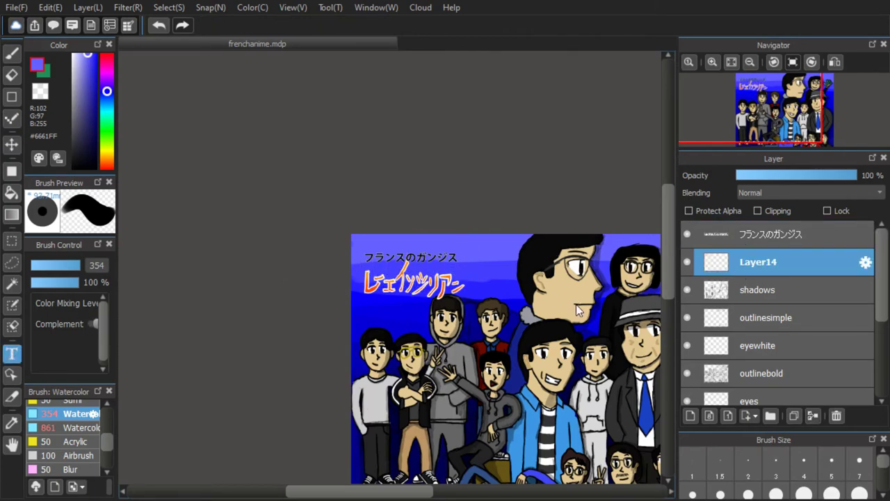
left_click(359, 263)
type("RAYANGELION")
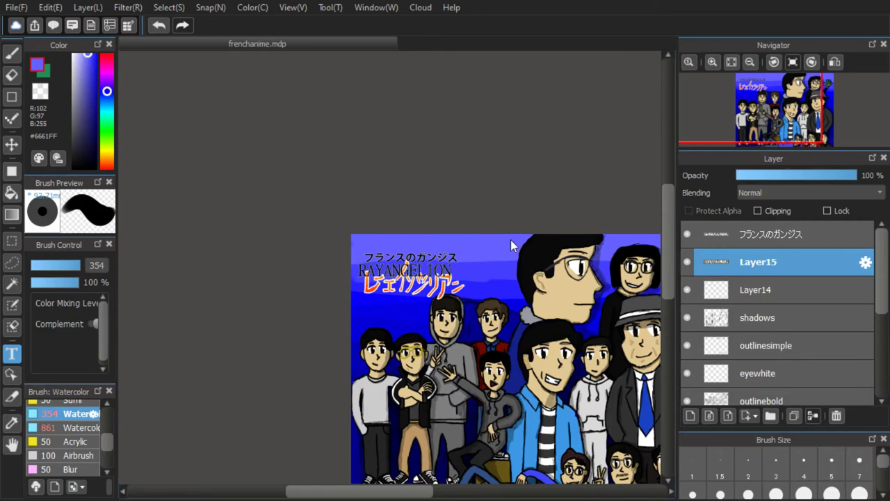
key("ctrl+i")
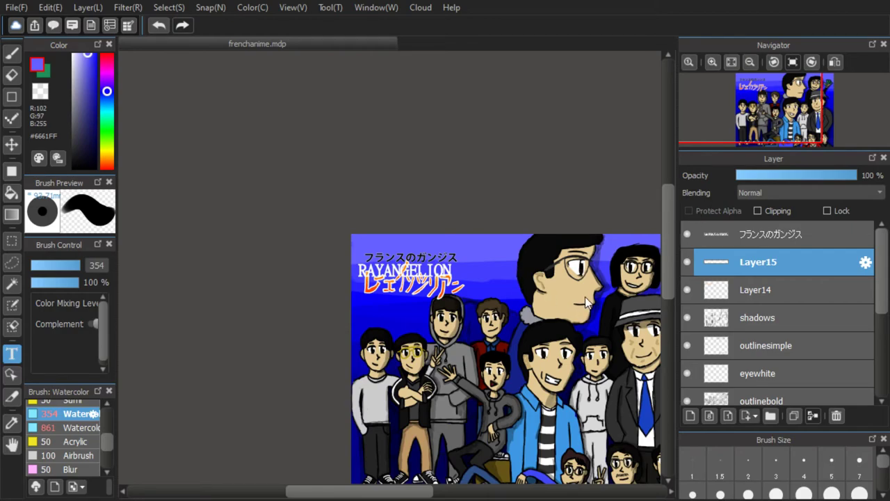
left_click(487, 350)
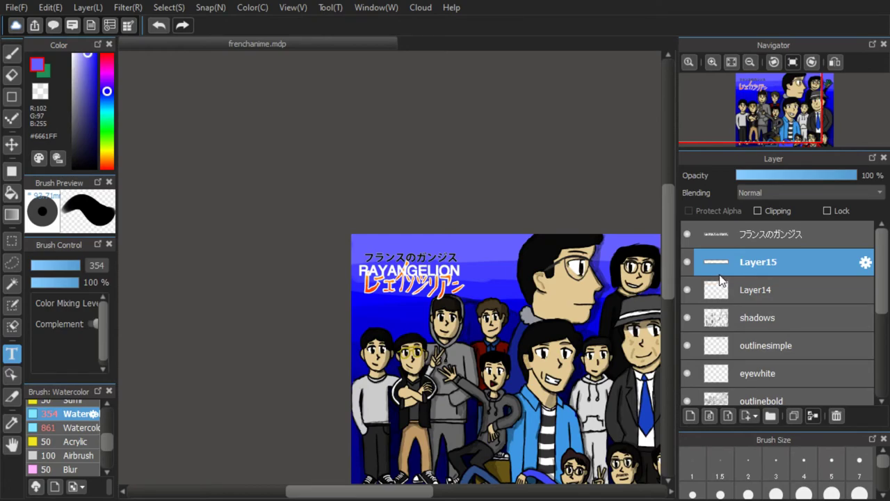
key("ctrl+z")
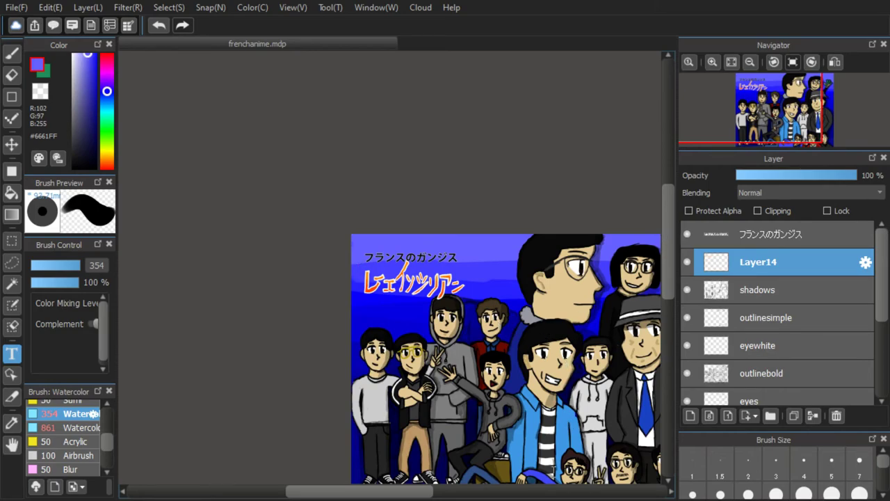
Add RAYANGELION in white sans-serif letters between the title and the orange logo, with its layer below the logo's layer
key("ctrl+z")
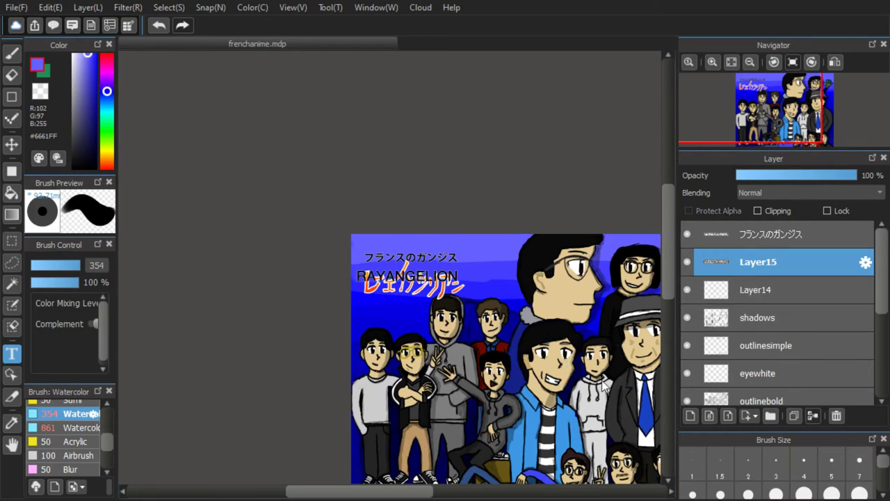
key("ctrl+z")
left_click(778, 426)
left_click(12, 53)
left_click(12, 144)
left_click_drag(371, 273, 377, 265)
left_click_drag(757, 263, 755, 295)
Reduce the フランスのガンジス text and centre it just above the word RAYANGELION
left_click(773, 233)
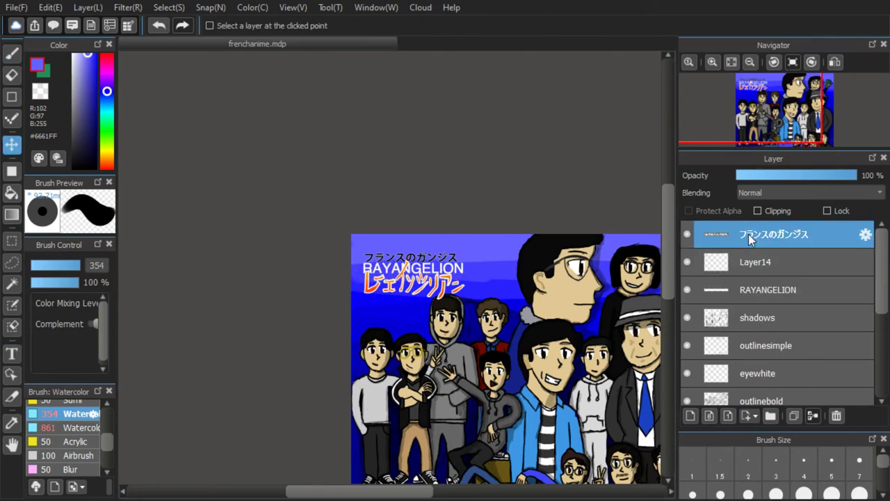
key("t")
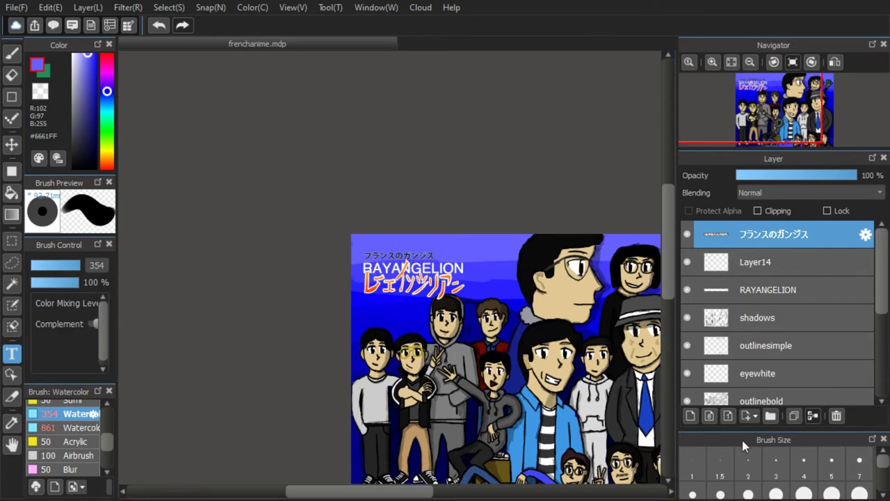
left_click(12, 145)
scroll(406, 292, "down", 2)
scroll(417, 272, "up", 6)
left_click_drag(346, 282, 387, 239)
Shift RAYANGELION slightly sideways under the black title and move the orange katakana logo up so it overlaps the word
left_click(755, 263)
left_click(756, 291)
left_click_drag(418, 367, 463, 278)
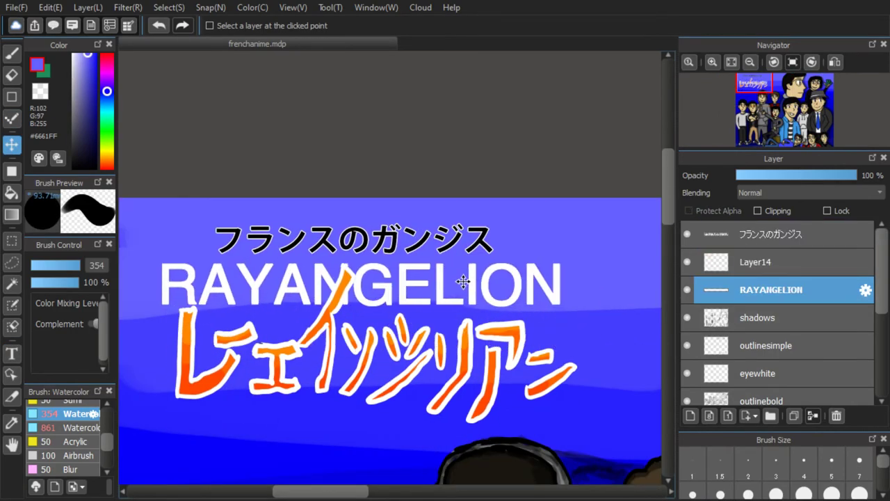
left_click(755, 261)
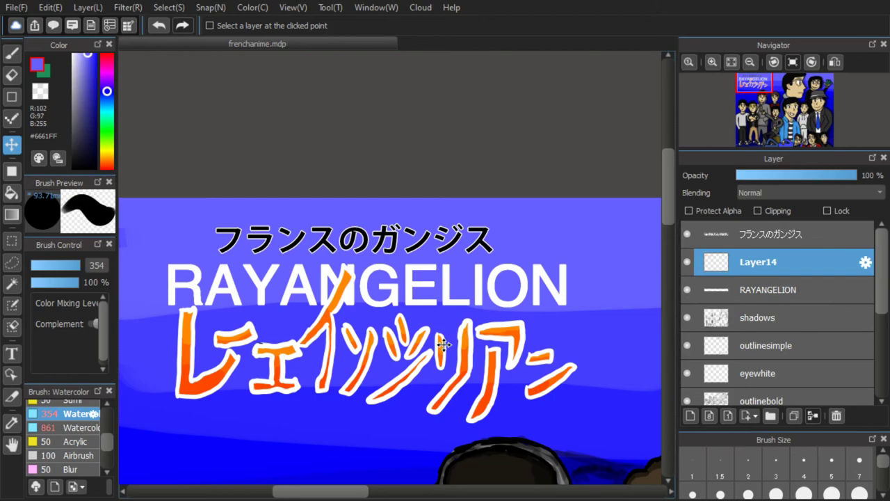
left_click_drag(443, 351, 425, 324)
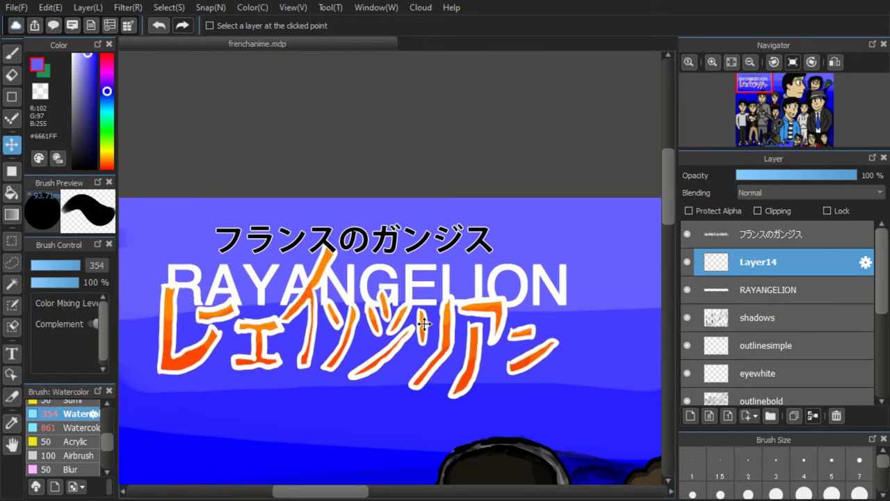
Resize the RAYANGELION text to roughly match the orange logo's width and nudge it closer to the black title
key("t")
left_click(504, 287)
left_click(797, 457)
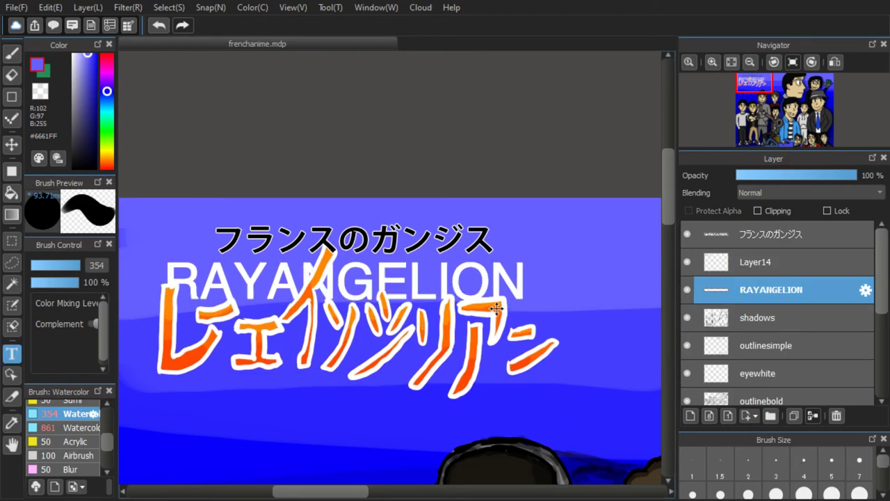
left_click(12, 145)
left_click_drag(414, 283, 417, 281)
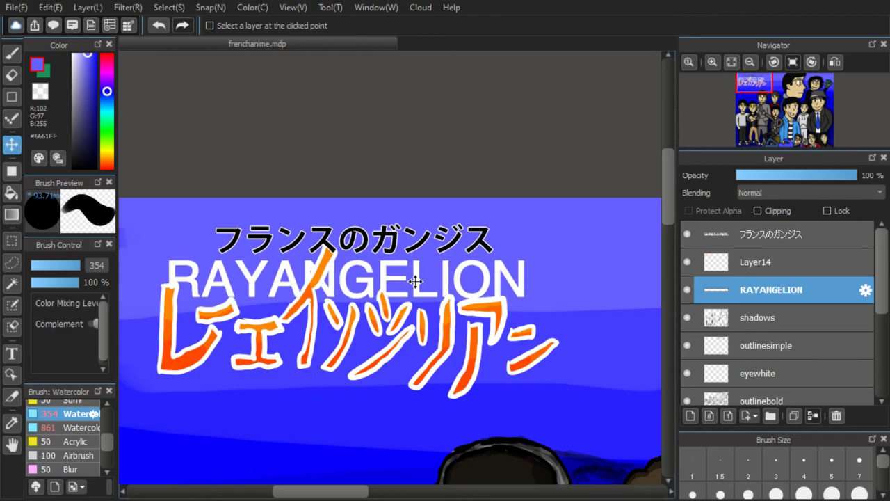
key("t")
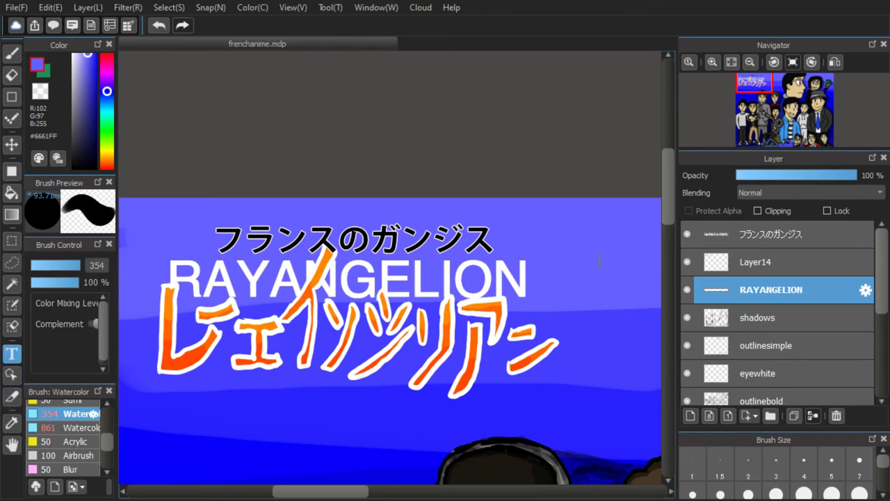
left_click(797, 457)
left_click_drag(514, 290, 514, 287)
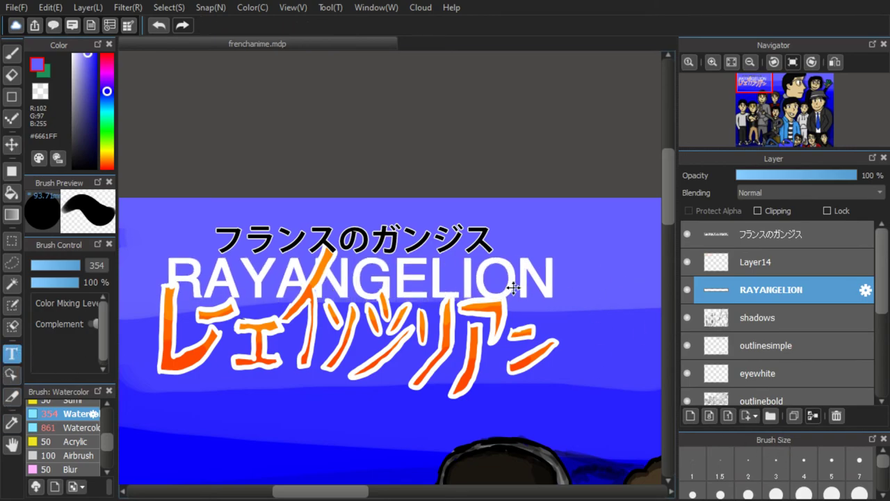
Move the orange katakana logo on Layer14 slightly up so it lines up with both ends of RAYANGELION
left_click(763, 236)
left_click(765, 263)
key("v")
left_click_drag(366, 336, 370, 328)
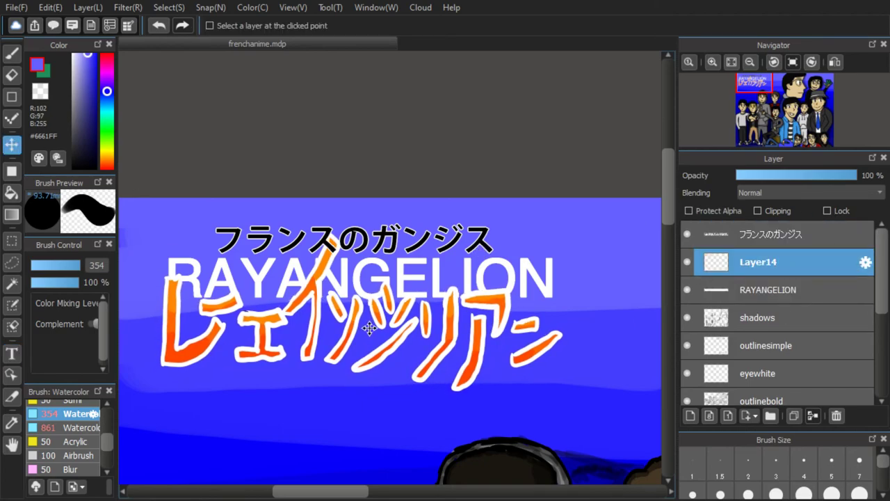
Make the フランスのガンジス text smaller again and recentre it above RAYANGELION to complete the title block
key("ctrl+Up")
key("t")
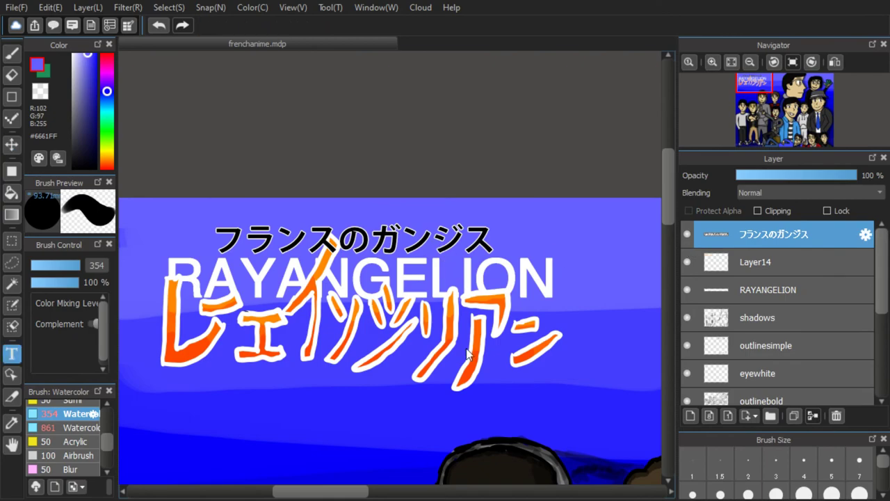
left_click(770, 464)
left_click_drag(390, 237, 446, 248)
scroll(445, 247, "down", 5)
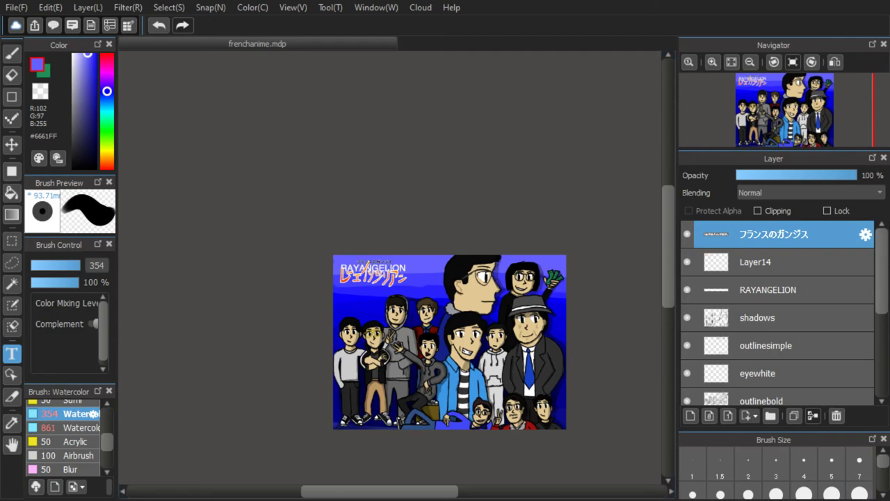
left_click(12, 53)
scroll(515, 396, "up", 1)
scroll(320, 210, "up", 1)
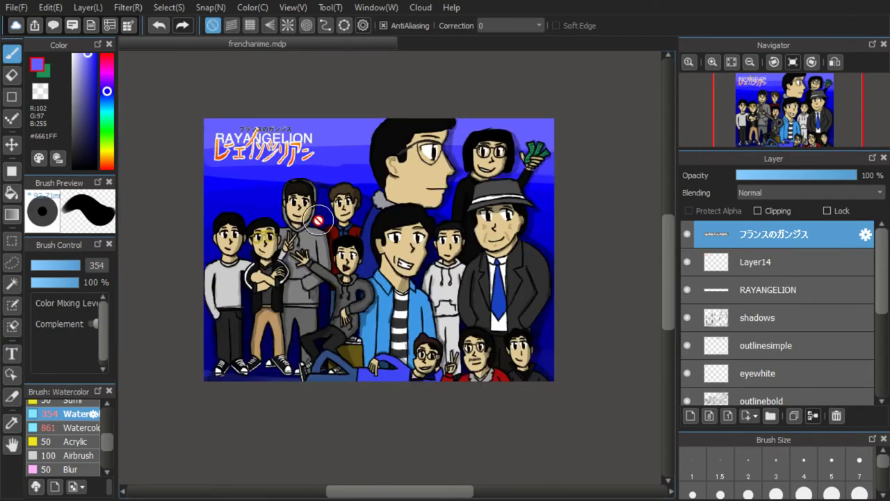